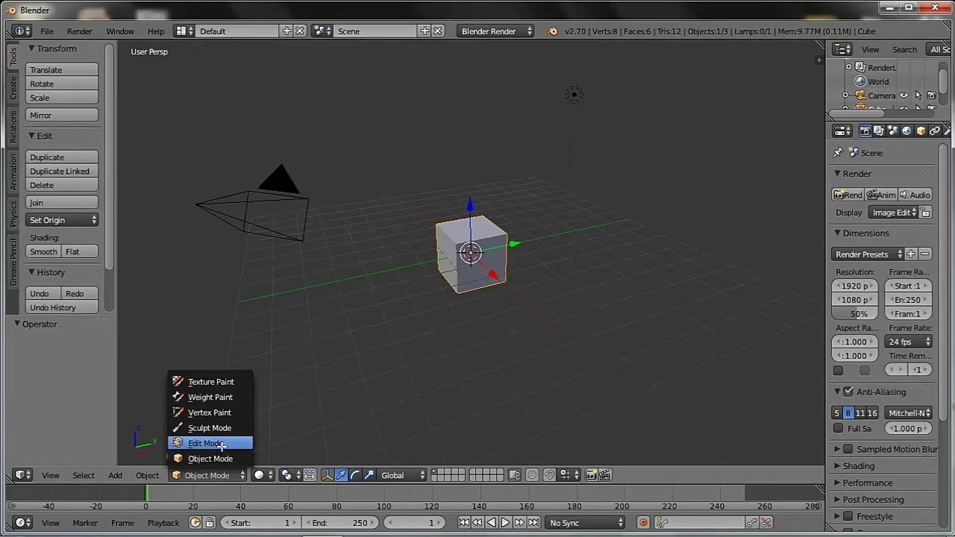
# Step: In Edit Mode, move the cube's right face along X twice to flatten it into a thin slab
pyautogui.click(216, 443)
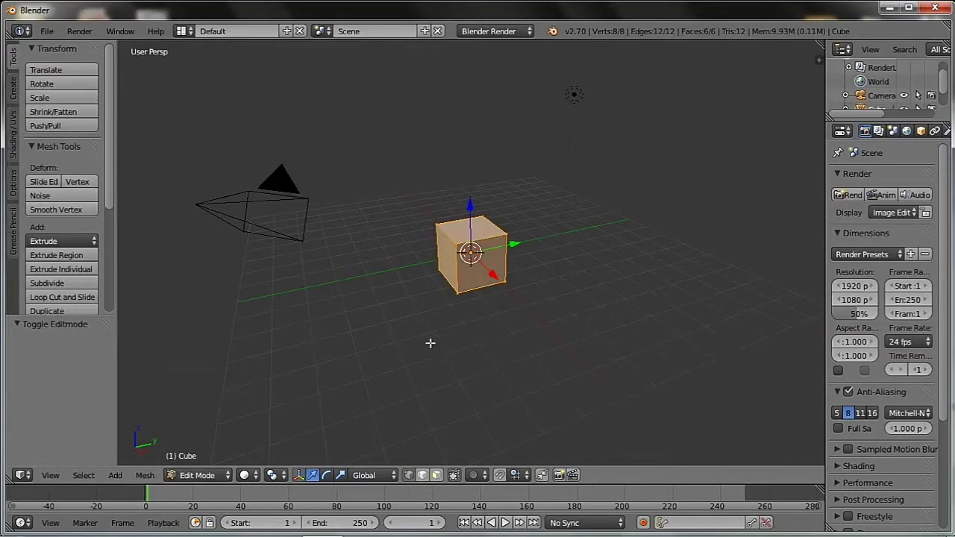
pyautogui.scroll(1, 444, 307)
pyautogui.scroll(1, 500, 297)
pyautogui.moveTo(519, 295); pyautogui.dragTo(537, 274, button='middle')
pyautogui.rightClick(537, 275)
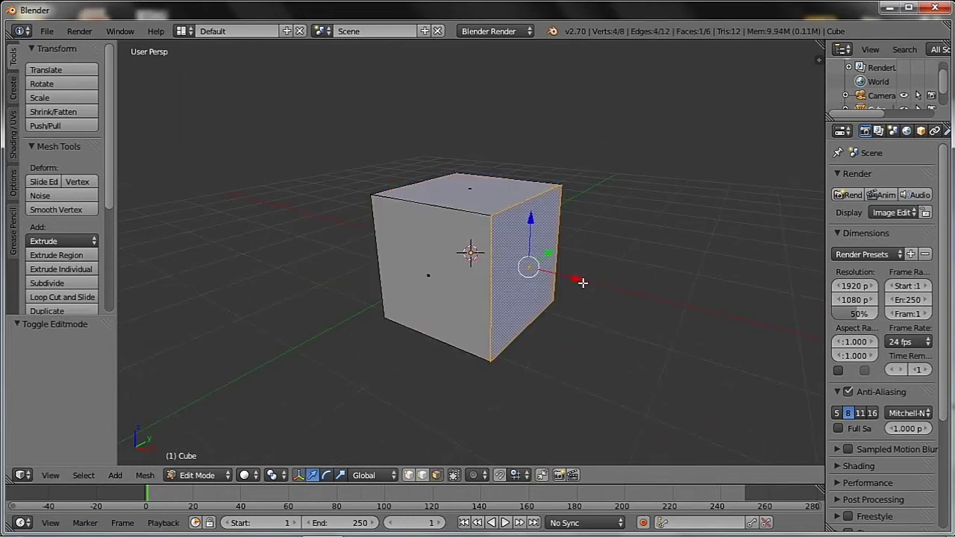
pyautogui.press('g')
pyautogui.press('x')
pyautogui.click(461, 272)
pyautogui.moveTo(460, 272)
pyautogui.mouseDown(button='middle')
pyautogui.moveTo(507, 284)
pyautogui.moveTo(469, 252)
pyautogui.mouseUp(button='middle')
pyautogui.press('g')
pyautogui.press('x')
pyautogui.click(386, 277)
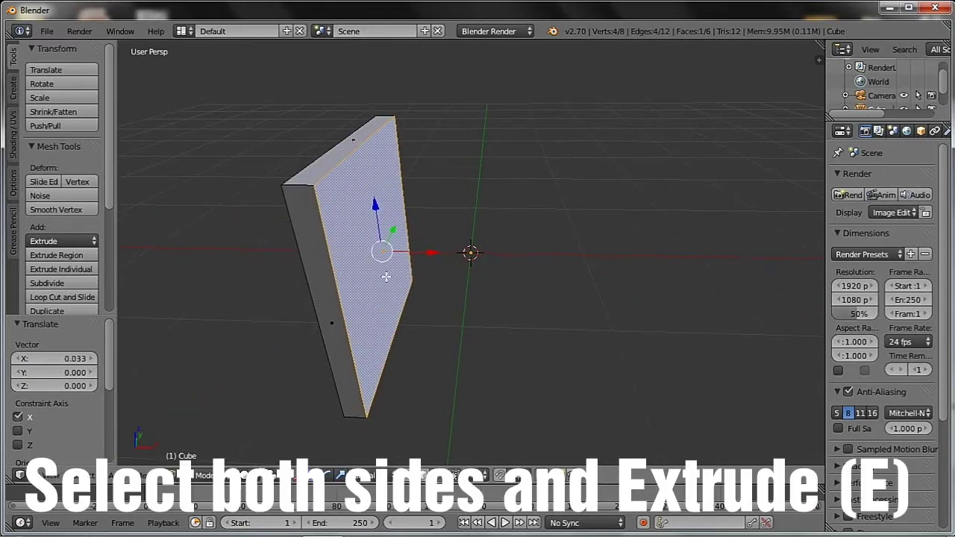
# Step: Extrude both large faces in place and scale them inward to 0.911
pyautogui.moveTo(432, 284); pyautogui.dragTo(397, 284, button='middle')
pyautogui.keyDown('shift'); pyautogui.rightClick(388, 286); pyautogui.keyUp('shift')
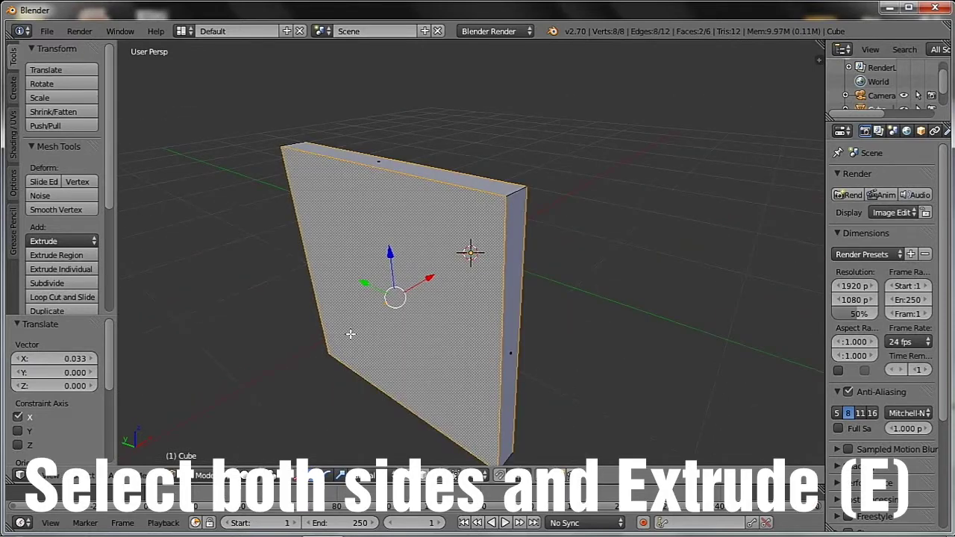
pyautogui.press('e')
pyautogui.press('Return')
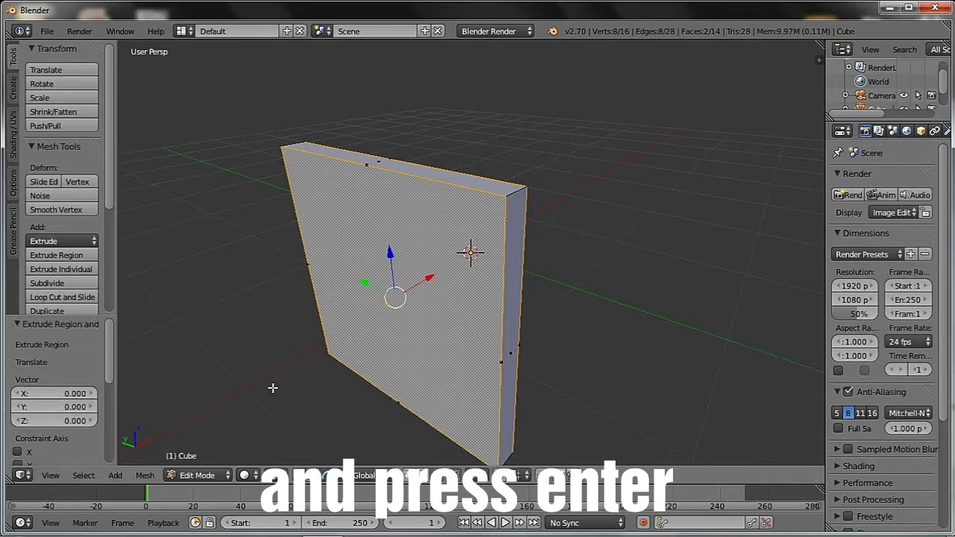
pyautogui.press('s')
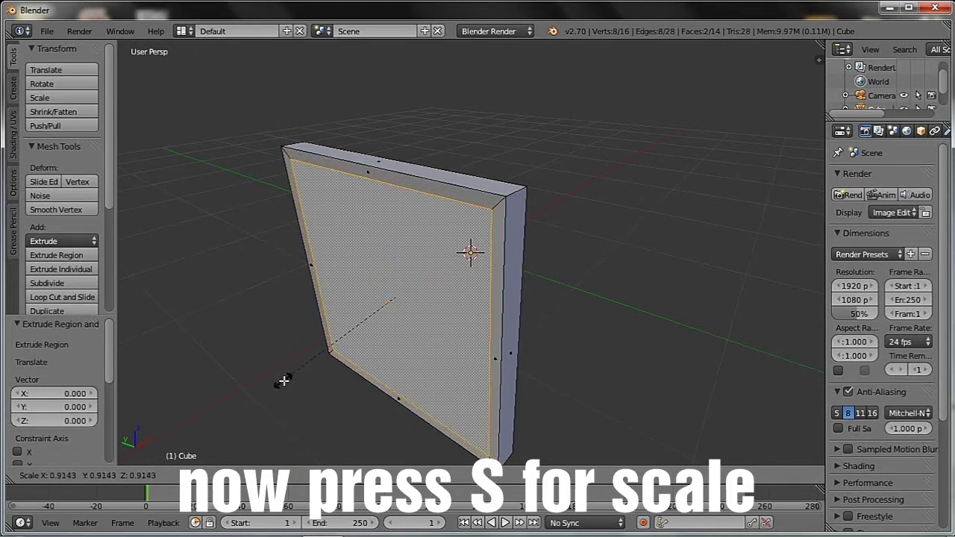
pyautogui.press('Return')
# Step: Rescale the faces to 0.979 and extrude only the remaining back face inward
pyautogui.moveTo(553, 322); pyautogui.dragTo(435, 318, button='middle')
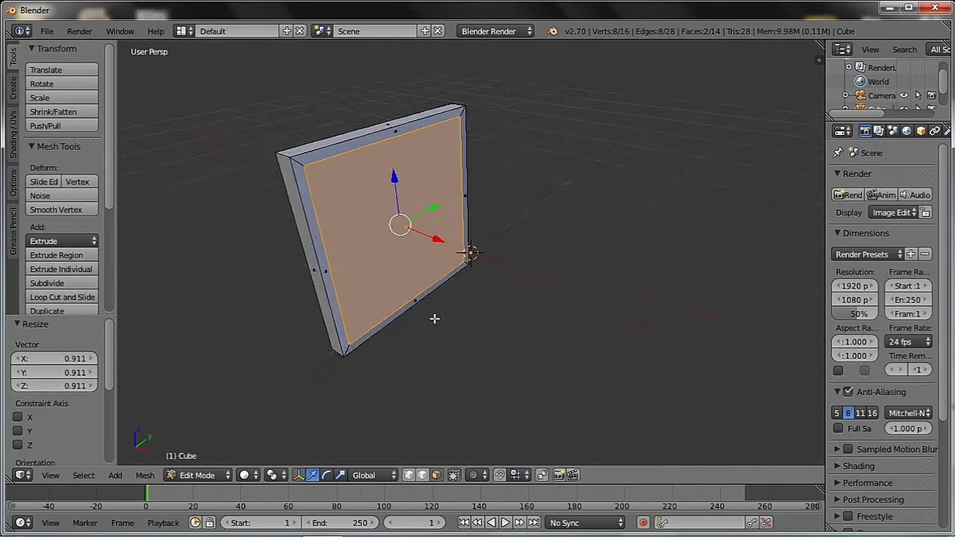
pyautogui.press('s')
pyautogui.press('Return')
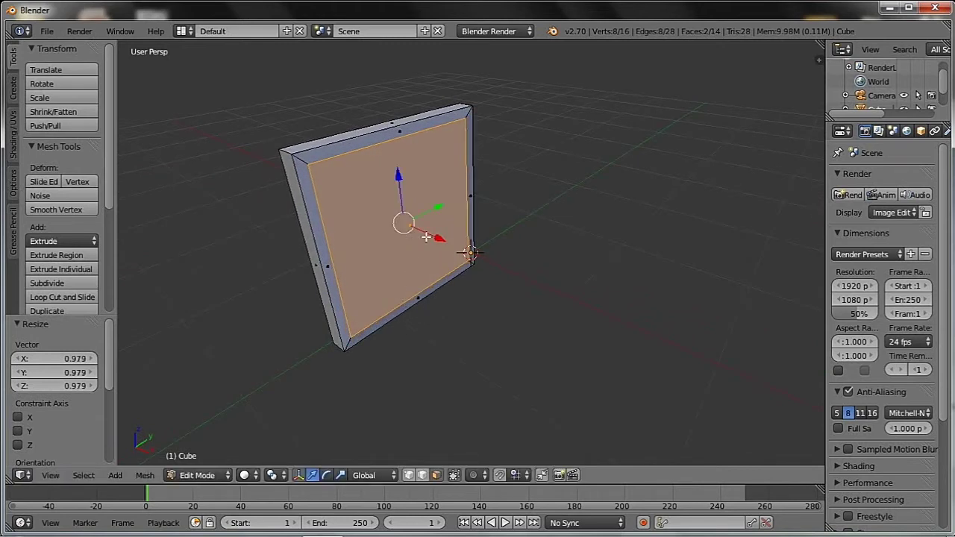
pyautogui.keyDown('shift'); pyautogui.rightClick(410, 260); pyautogui.keyUp('shift')
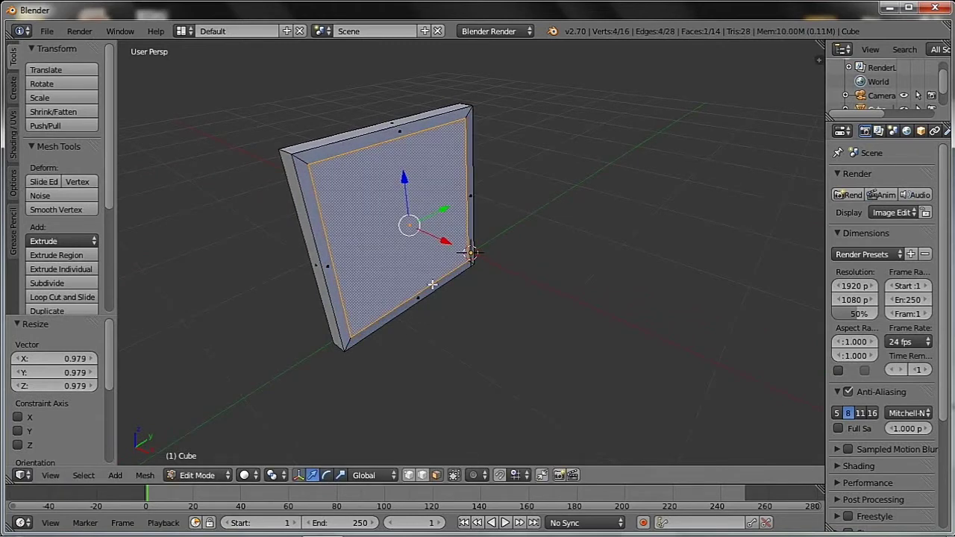
pyautogui.press('e')
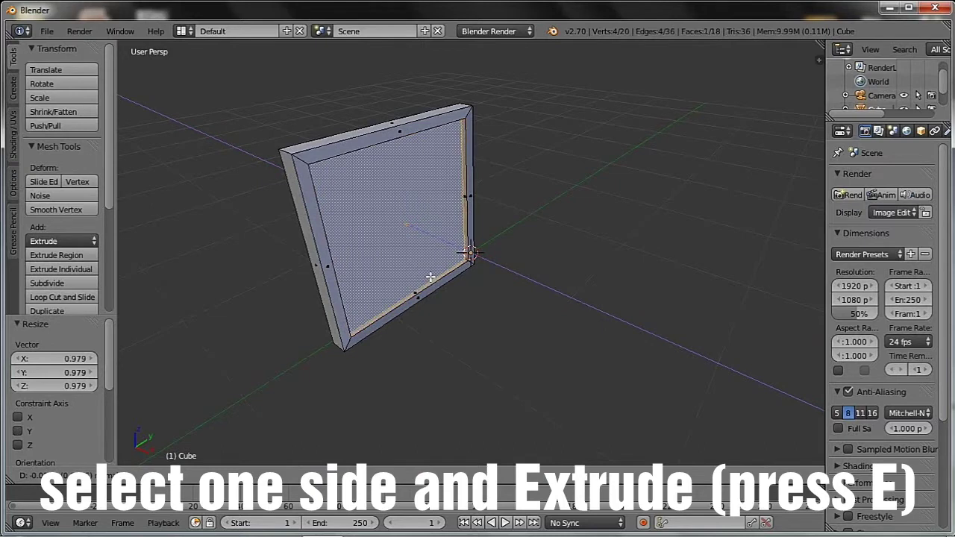
# Step: Recess the slab's large faces inward, pushing the inner face along X to deepen it
pyautogui.click(430, 276)
pyautogui.moveTo(420, 241); pyautogui.dragTo(399, 273, button='middle')
pyautogui.rightClick(377, 298)
pyautogui.press('e')
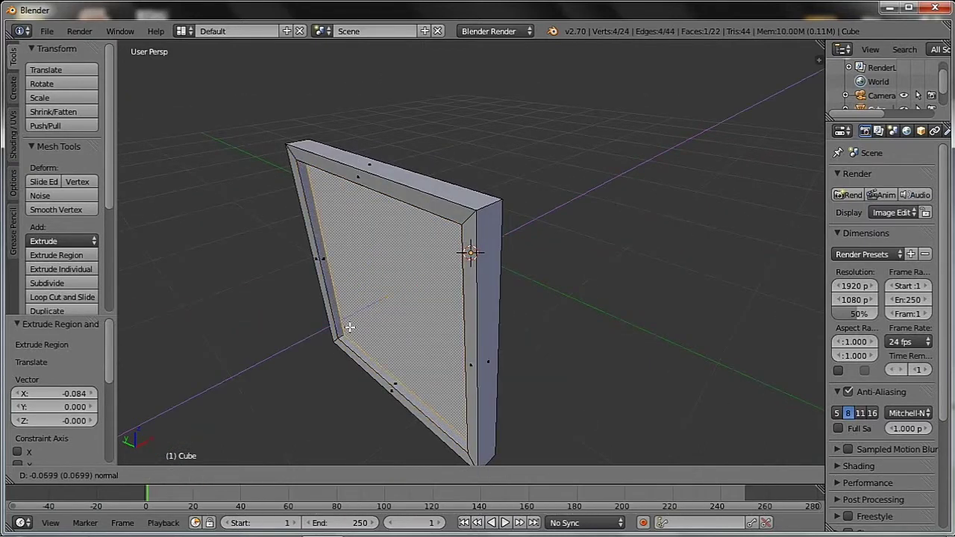
pyautogui.click(350, 327)
pyautogui.moveTo(374, 327); pyautogui.dragTo(425, 267, button='middle')
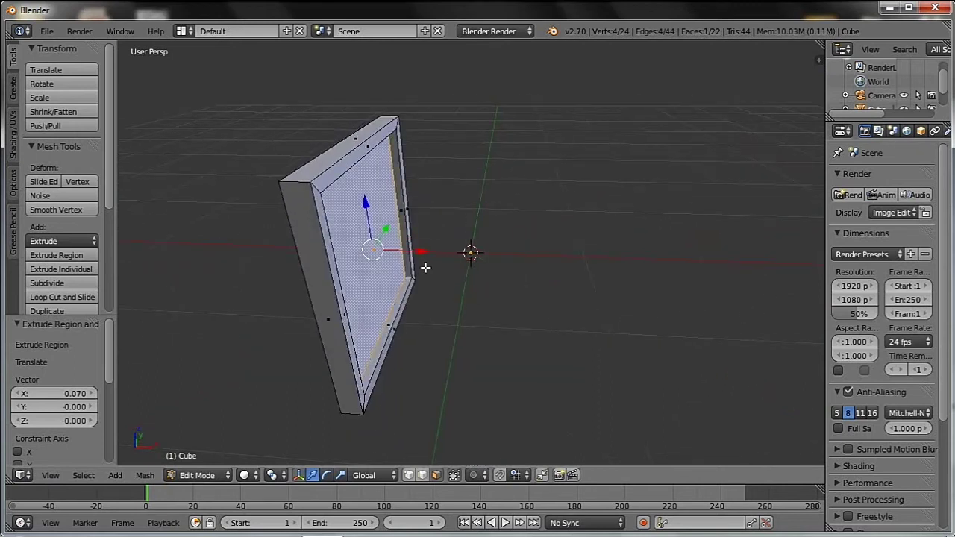
pyautogui.moveTo(424, 253); pyautogui.dragTo(425, 253)
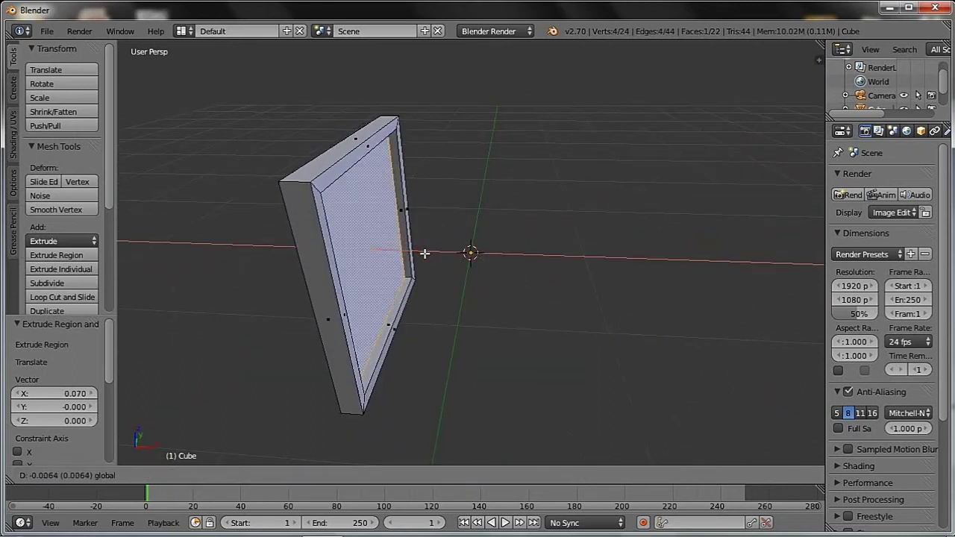
pyautogui.click(425, 253)
# Step: Add a horizontal loop cut across the middle of the frame
pyautogui.moveTo(454, 269)
pyautogui.mouseDown(button='middle')
pyautogui.moveTo(490, 265)
pyautogui.moveTo(450, 277)
pyautogui.mouseUp(button='middle')
pyautogui.press('a')
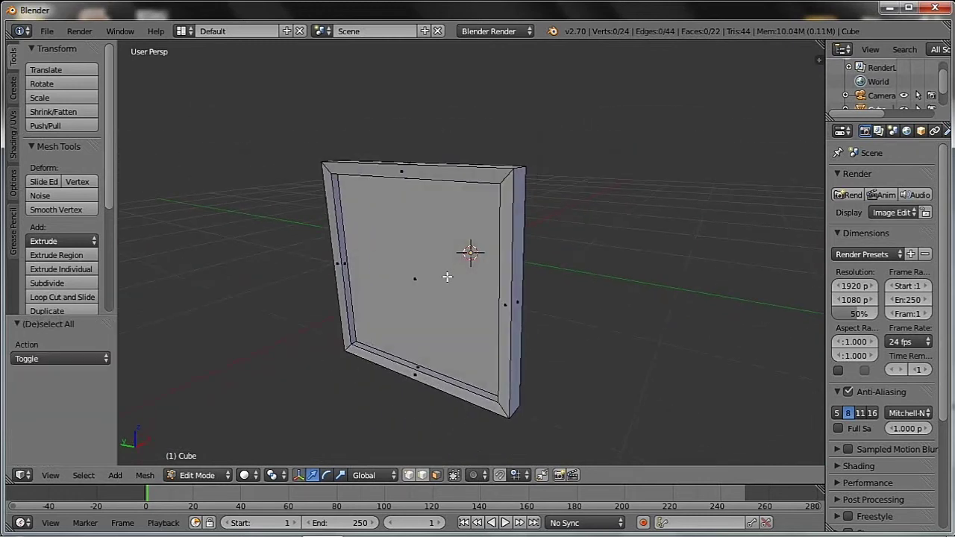
pyautogui.hotkey('ctrl', 'r')
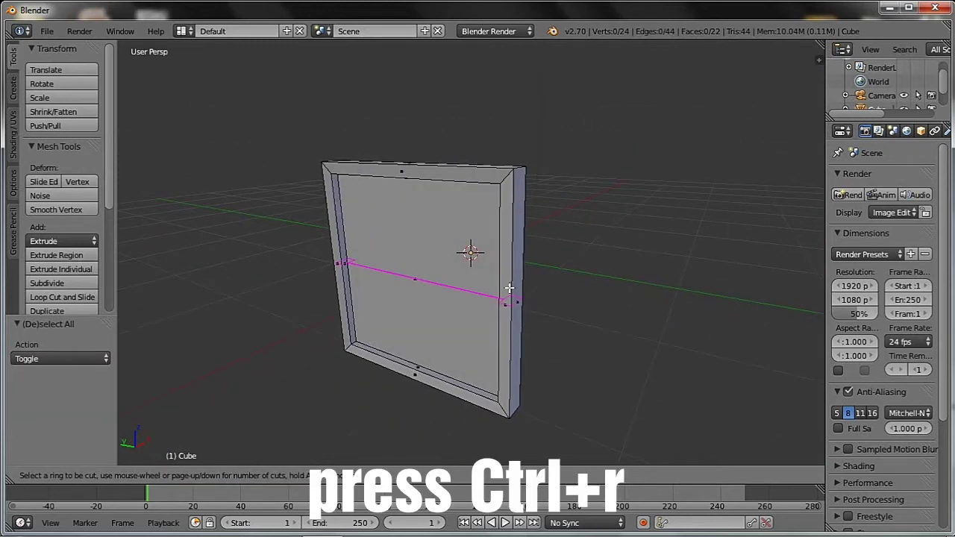
pyautogui.click(509, 288)
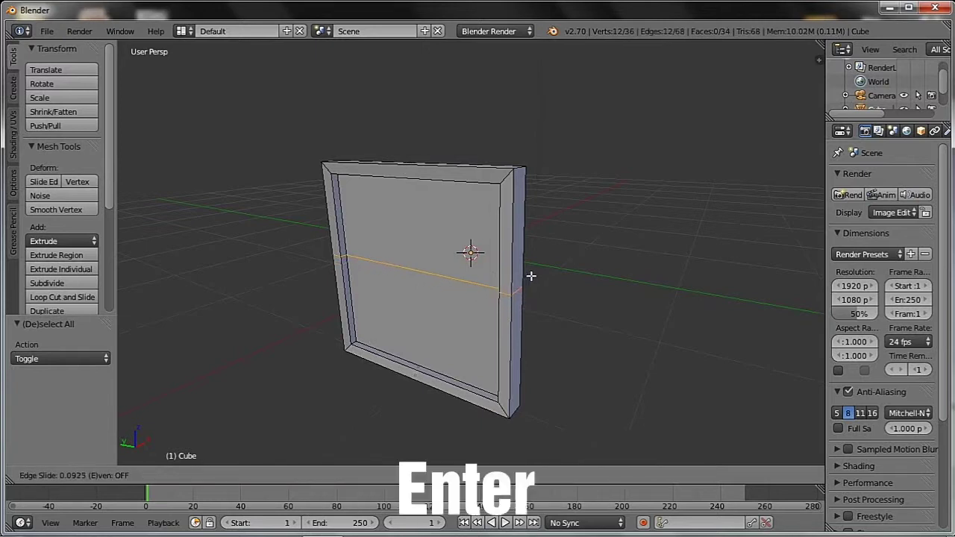
pyautogui.press('Return')
# Step: Switch to face selection and select the frame's right side face
pyautogui.press('a')
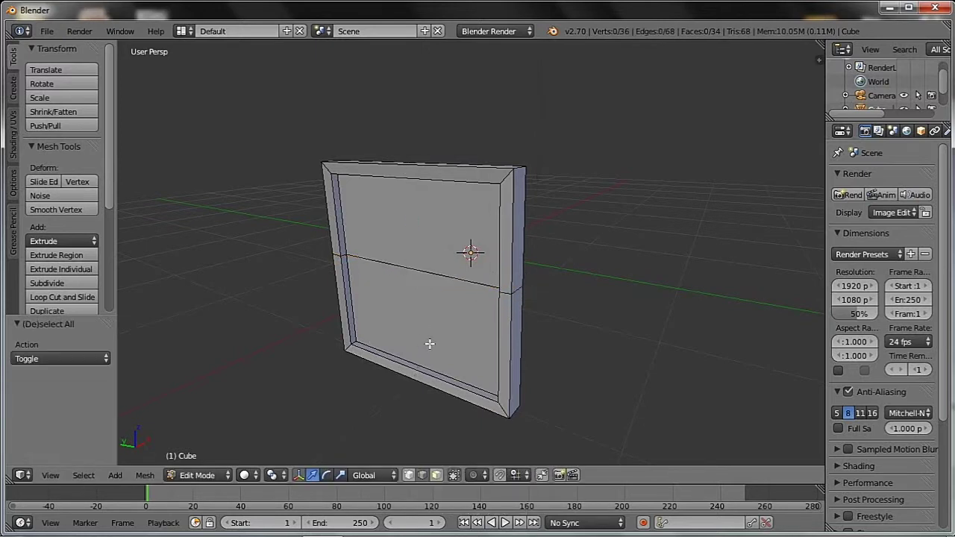
pyautogui.click(437, 476)
pyautogui.rightClick(507, 254)
pyautogui.moveTo(506, 252)
pyautogui.mouseDown(button='middle')
pyautogui.moveTo(411, 264)
pyautogui.moveTo(431, 259)
pyautogui.mouseUp(button='middle')
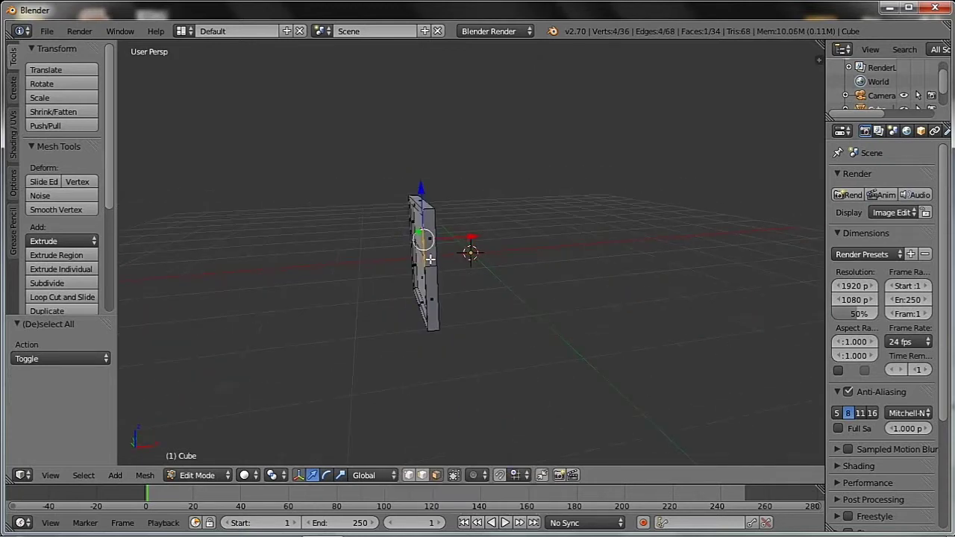
# Step: In front view, extrude the side face outward into an arm and nudge its end along X
pyautogui.press('KP_1')
pyautogui.keyDown('shift'); pyautogui.moveTo(430, 259); pyautogui.dragTo(491, 275, button='middle'); pyautogui.keyUp('shift')
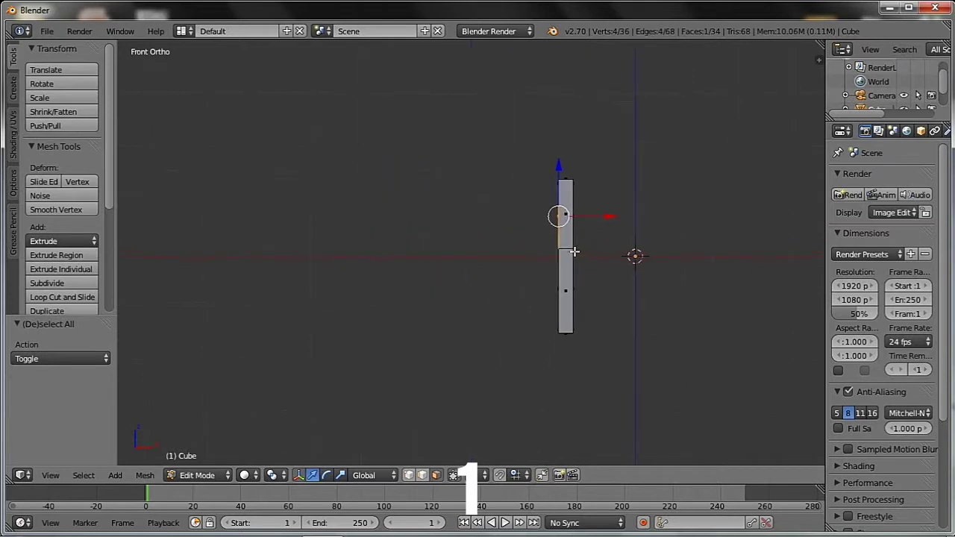
pyautogui.press('e')
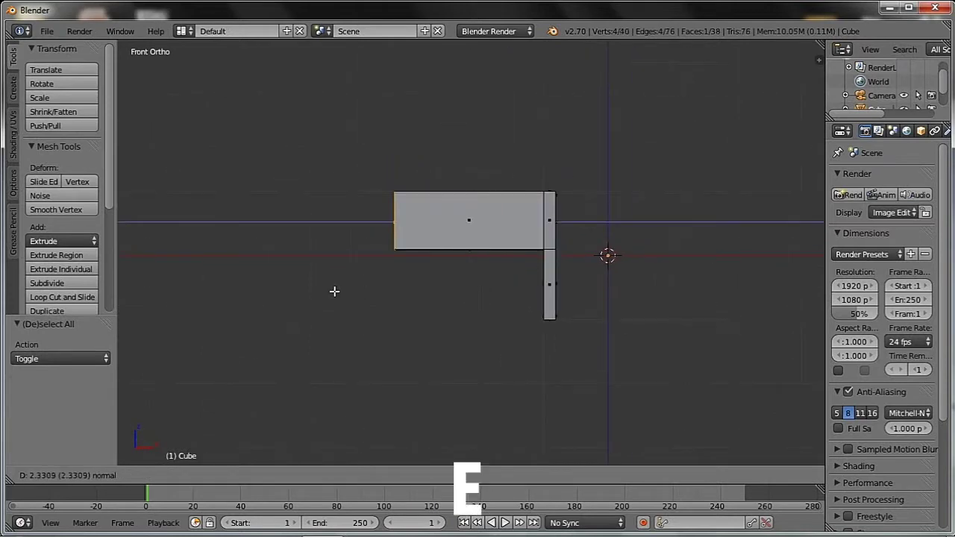
pyautogui.click(189, 299)
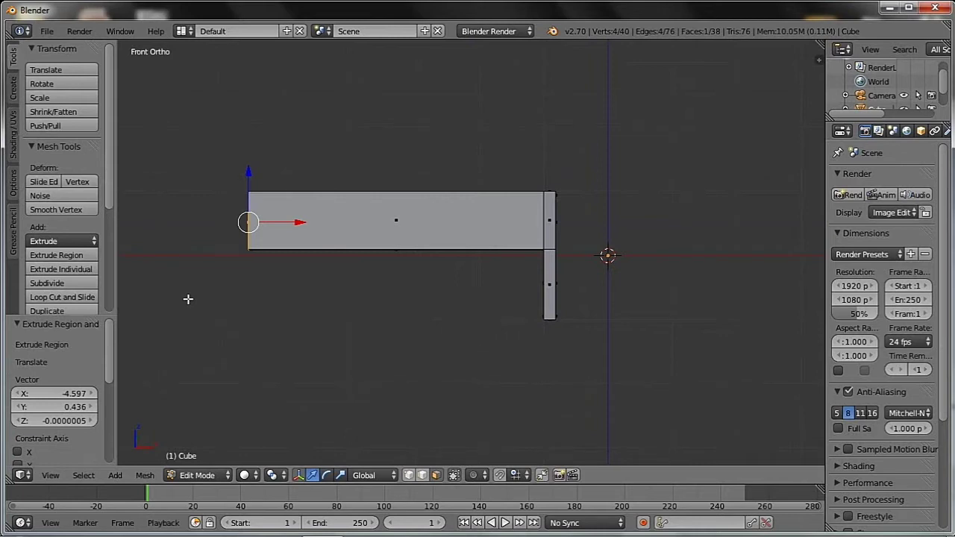
pyautogui.moveTo(219, 306)
pyautogui.keyDown('shift'); pyautogui.mouseDown(button='middle')
pyautogui.moveTo(262, 303)
pyautogui.moveTo(324, 264)
pyautogui.mouseUp(button='middle'); pyautogui.keyUp('shift')
pyautogui.moveTo(360, 217); pyautogui.dragTo(350, 213)
# Step: Raise the bottom edge at the arm's end along Z to taper the arm
pyautogui.moveTo(350, 214)
pyautogui.mouseDown(button='middle')
pyautogui.moveTo(454, 250)
pyautogui.moveTo(464, 409)
pyautogui.mouseUp(button='middle')
pyautogui.click(422, 474)
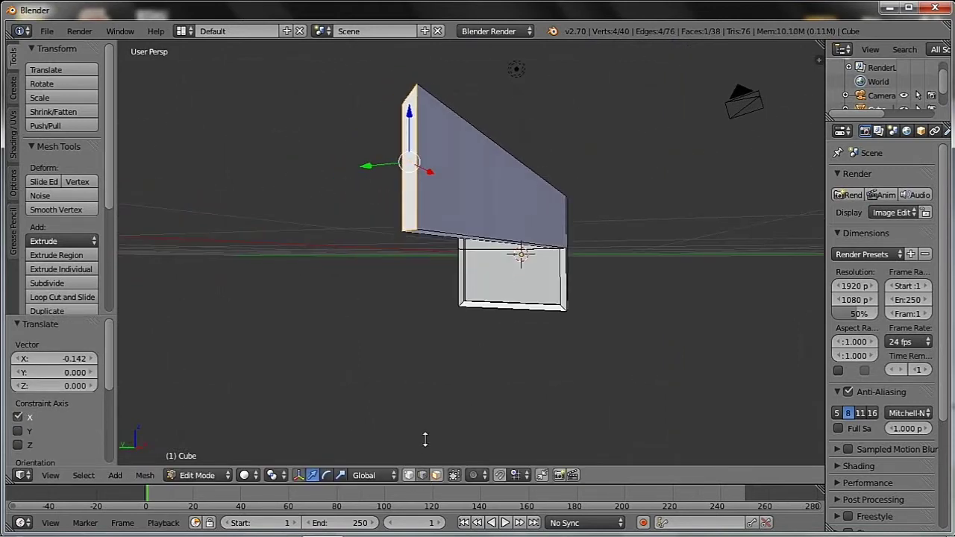
pyautogui.rightClick(410, 227)
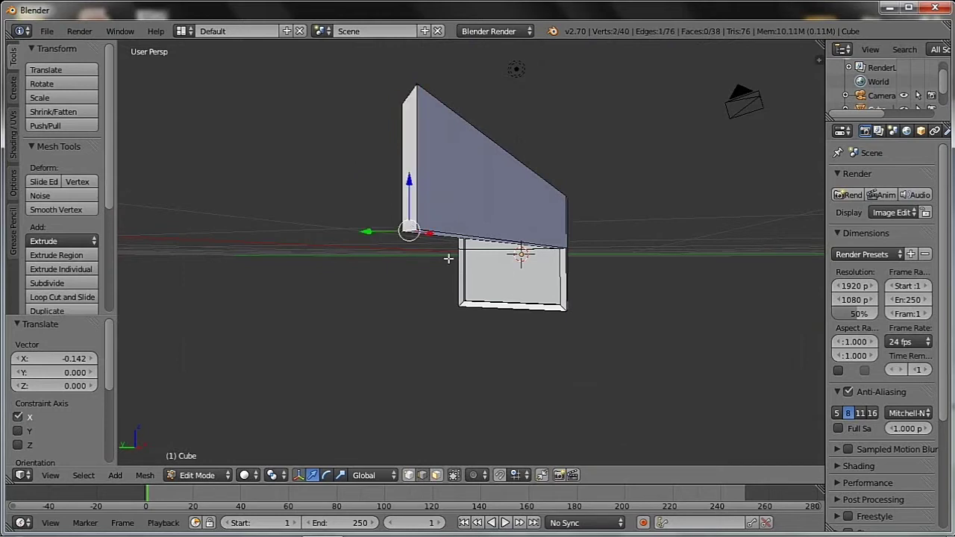
pyautogui.press('KP_1')
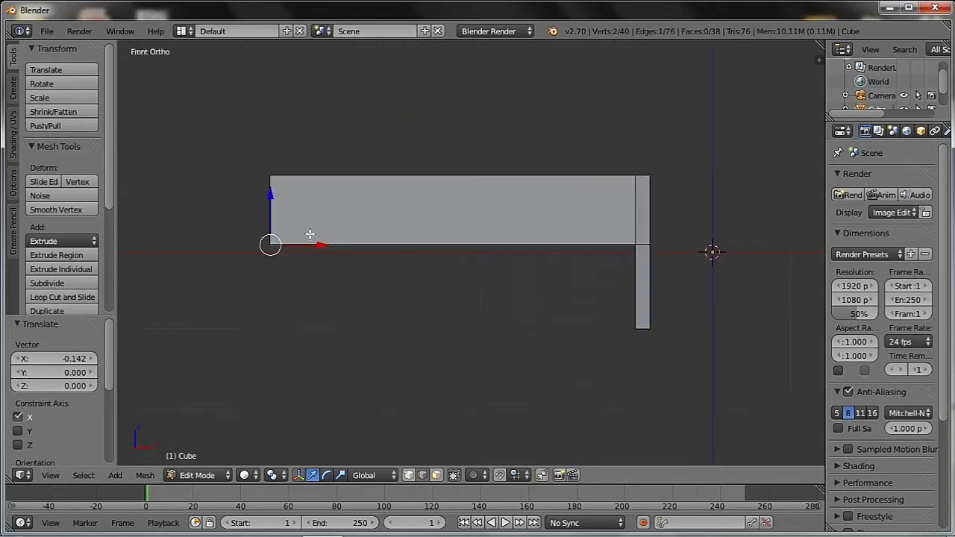
pyautogui.press('g')
pyautogui.press('z')
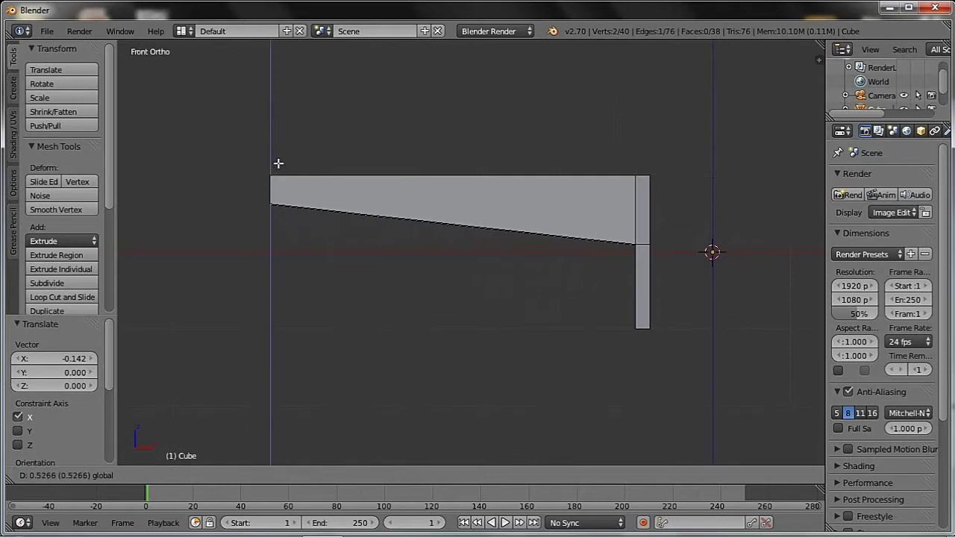
pyautogui.click(277, 165)
# Step: Extrude the arm's outer end face further left and nudge it along X
pyautogui.moveTo(303, 187)
pyautogui.mouseDown(button='middle')
pyautogui.moveTo(388, 206)
pyautogui.moveTo(404, 238)
pyautogui.mouseUp(button='middle')
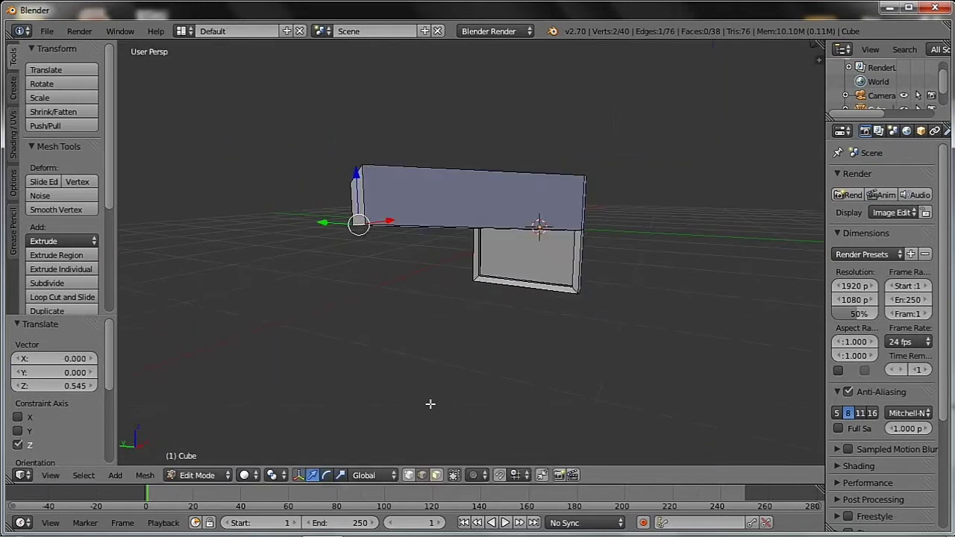
pyautogui.press('a')
pyautogui.rightClick(357, 202)
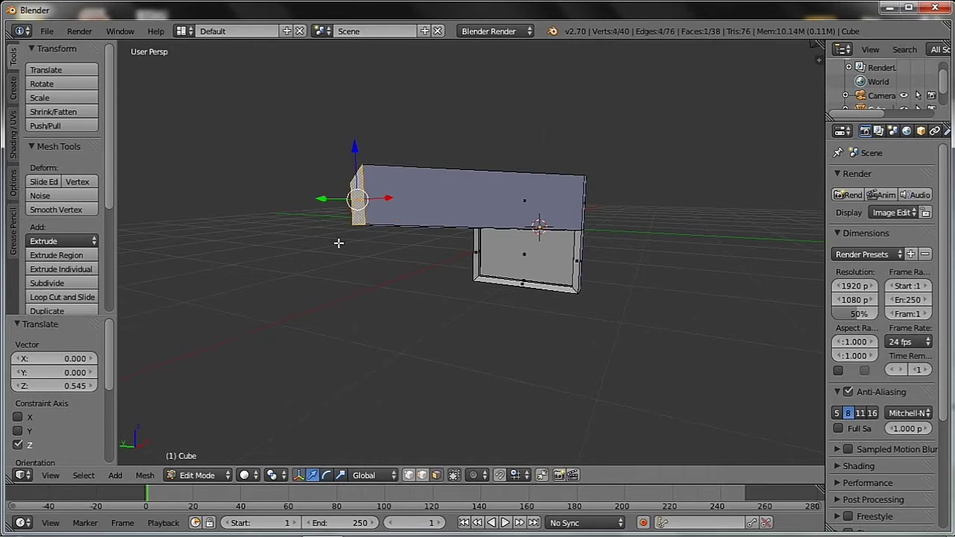
pyautogui.press('KP_1')
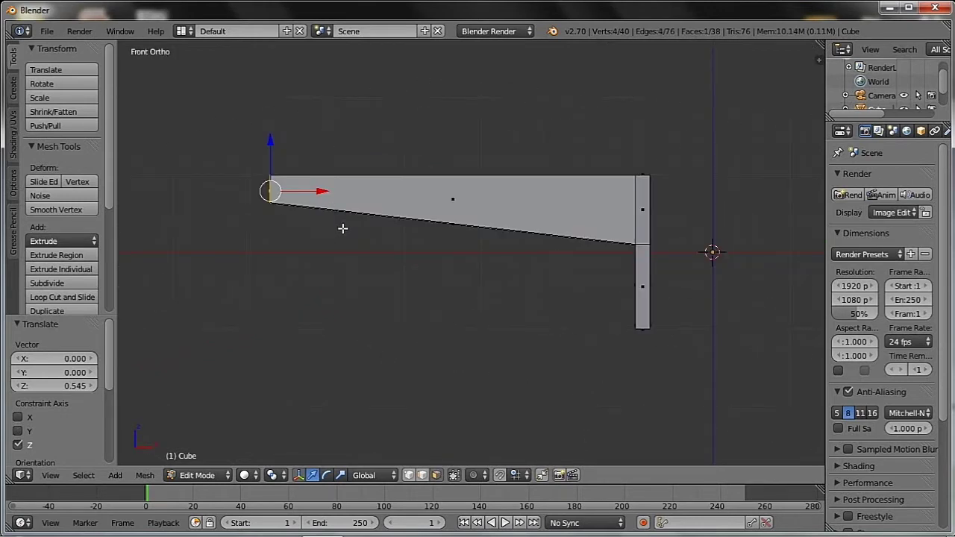
pyautogui.press('e')
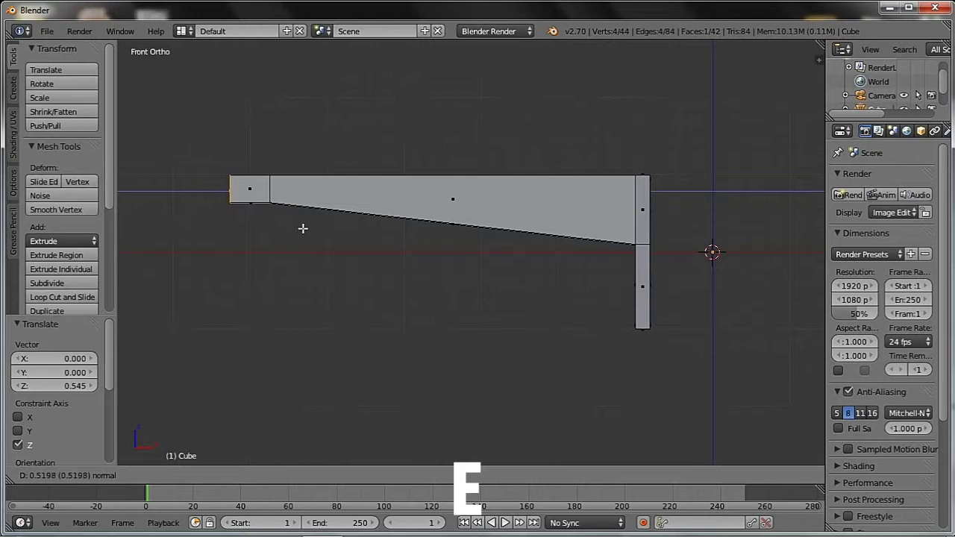
pyautogui.click(302, 228)
pyautogui.scroll(2, 258, 194)
pyautogui.keyDown('shift'); pyautogui.moveTo(258, 194); pyautogui.dragTo(365, 228, button='middle'); pyautogui.keyUp('shift')
pyautogui.moveTo(312, 212); pyautogui.dragTo(302, 212)
pyautogui.moveTo(302, 212); pyautogui.dragTo(400, 215, button='middle')
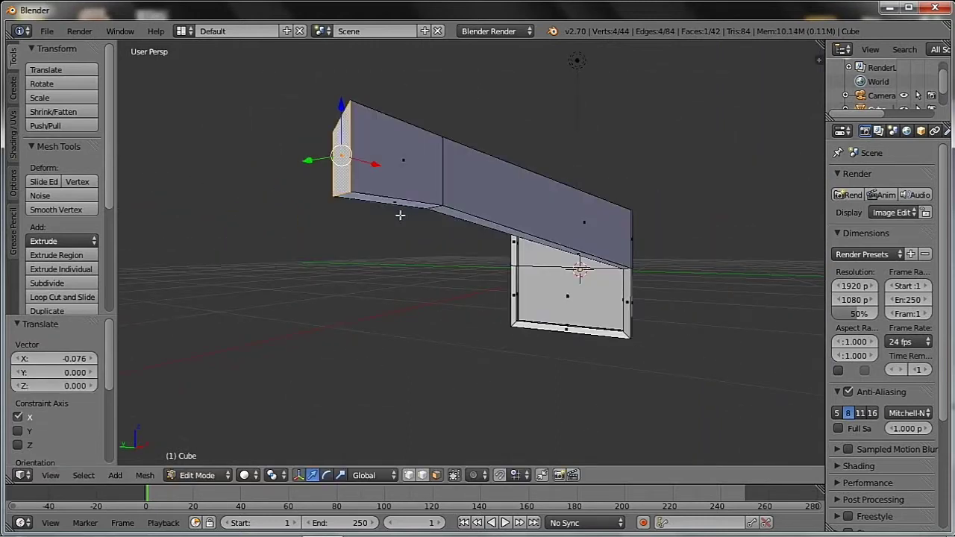
# Step: Raise the end segment's bottom edge and extrude the end face into a new segment further left
pyautogui.rightClick(351, 188)
pyautogui.moveTo(333, 142); pyautogui.dragTo(342, 112)
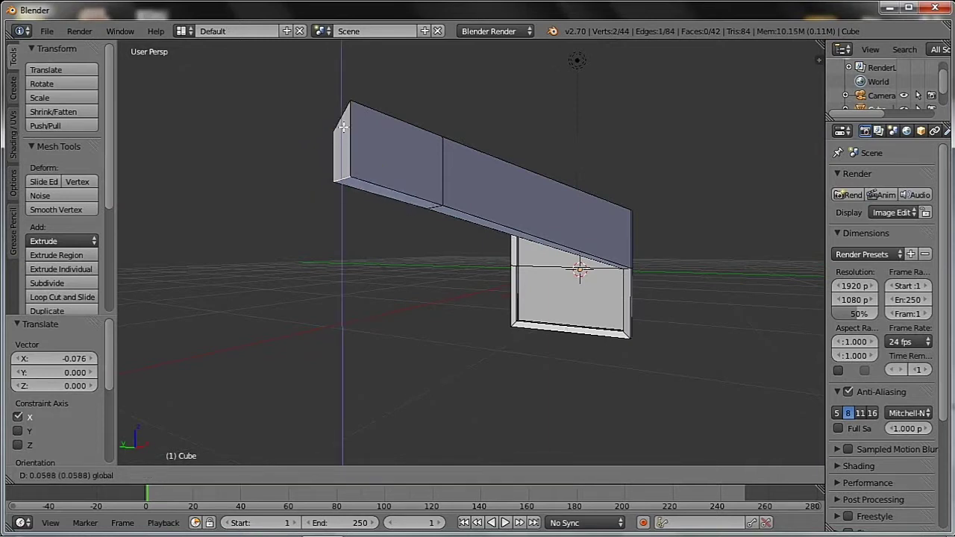
pyautogui.click(437, 475)
pyautogui.rightClick(339, 142)
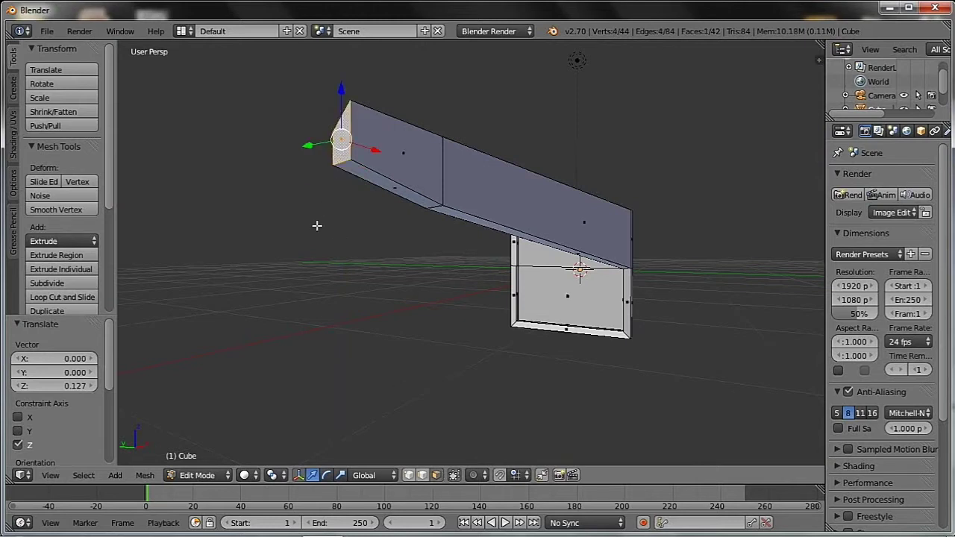
pyautogui.press('KP_1')
pyautogui.press('KP_5')
pyautogui.moveTo(316, 225)
pyautogui.keyDown('shift'); pyautogui.mouseDown(button='middle')
pyautogui.moveTo(397, 230)
pyautogui.moveTo(402, 267)
pyautogui.mouseUp(button='middle'); pyautogui.keyUp('shift')
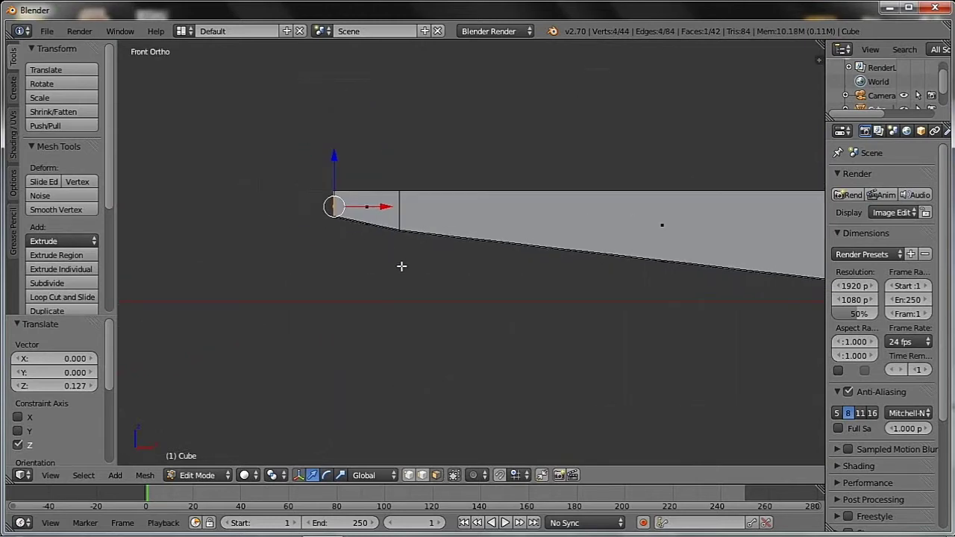
pyautogui.press('e')
pyautogui.click(263, 276)
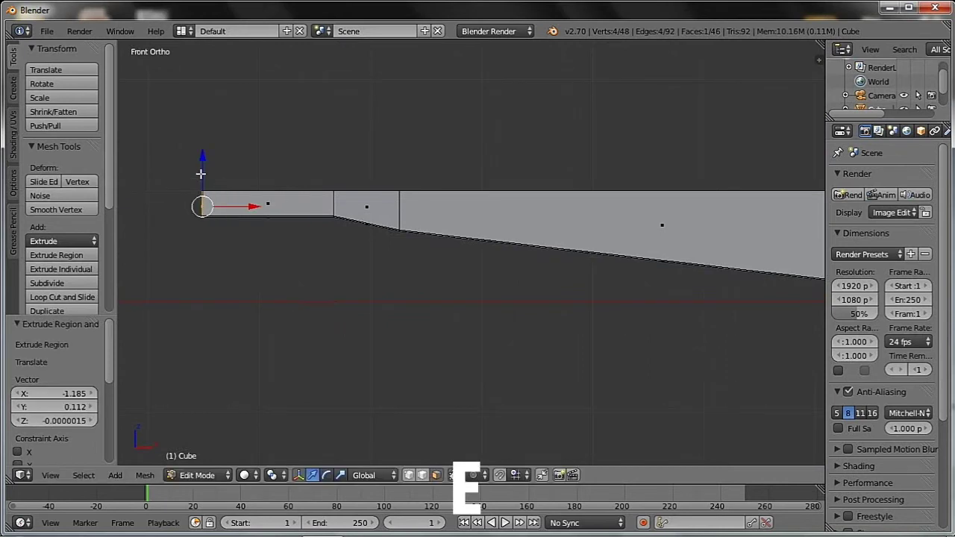
# Step: Bend the new end down and left along Z and X, and scale its end face to 1.942
pyautogui.press('g')
pyautogui.press('z')
pyautogui.click(220, 228)
pyautogui.scroll(-2, 363, 271)
pyautogui.scroll(-1, 350, 269)
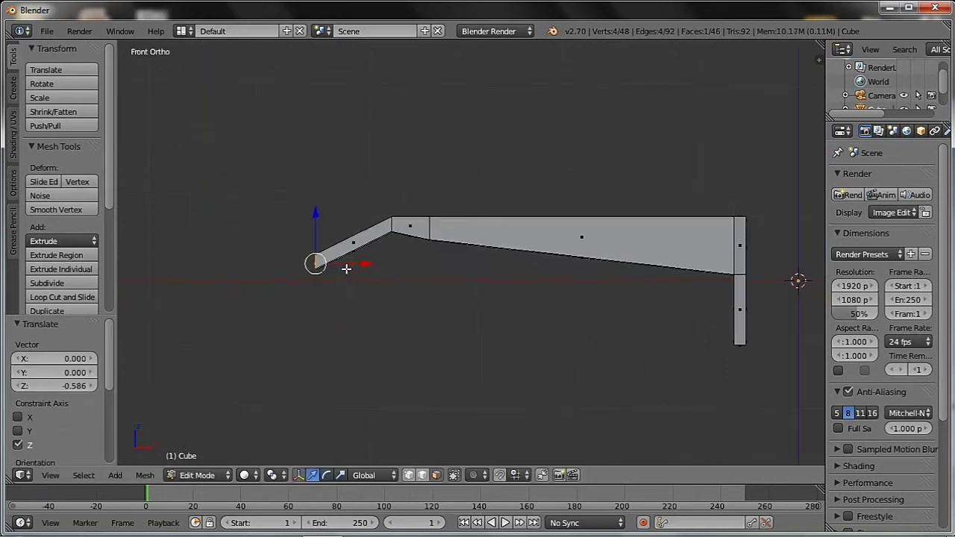
pyautogui.press('g')
pyautogui.press('x')
pyautogui.click(330, 252)
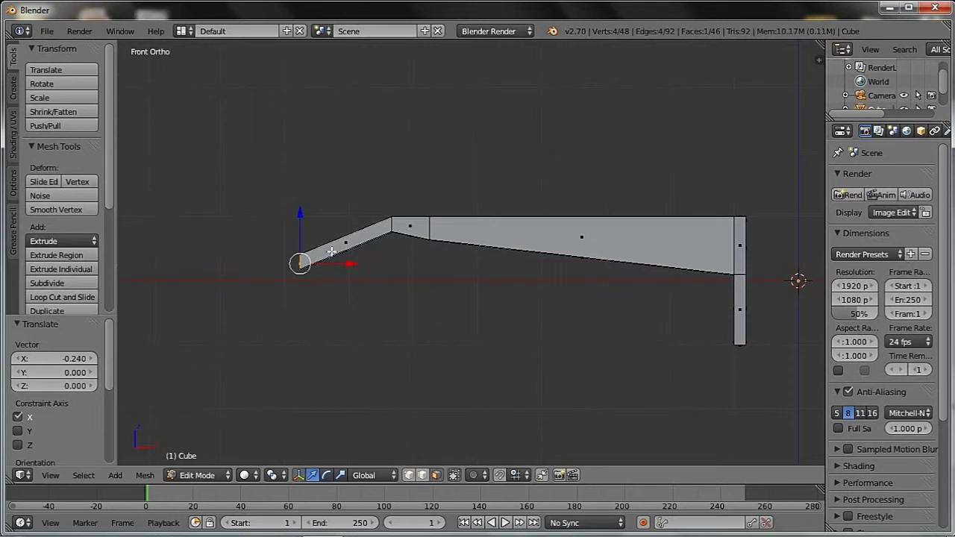
pyautogui.press('g')
pyautogui.press('z')
pyautogui.click(304, 227)
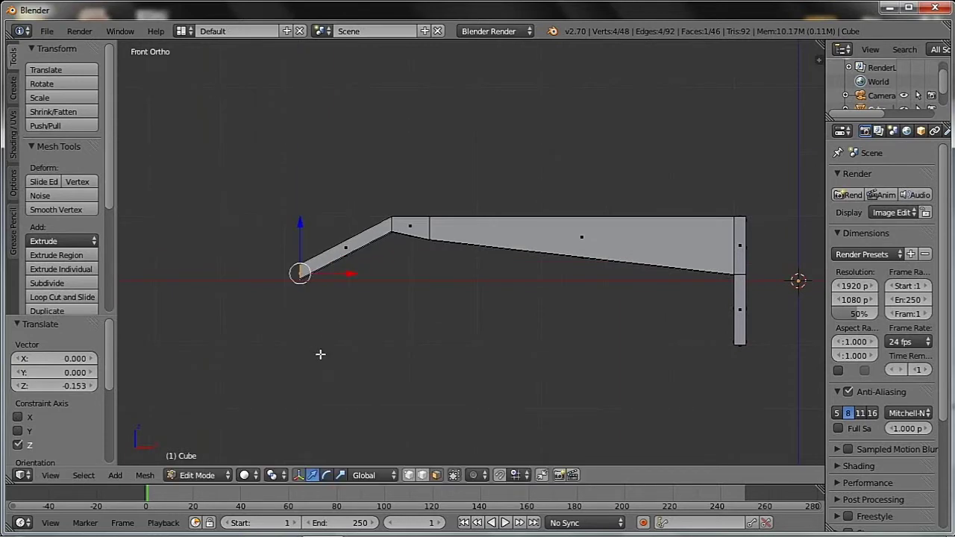
pyautogui.press('s')
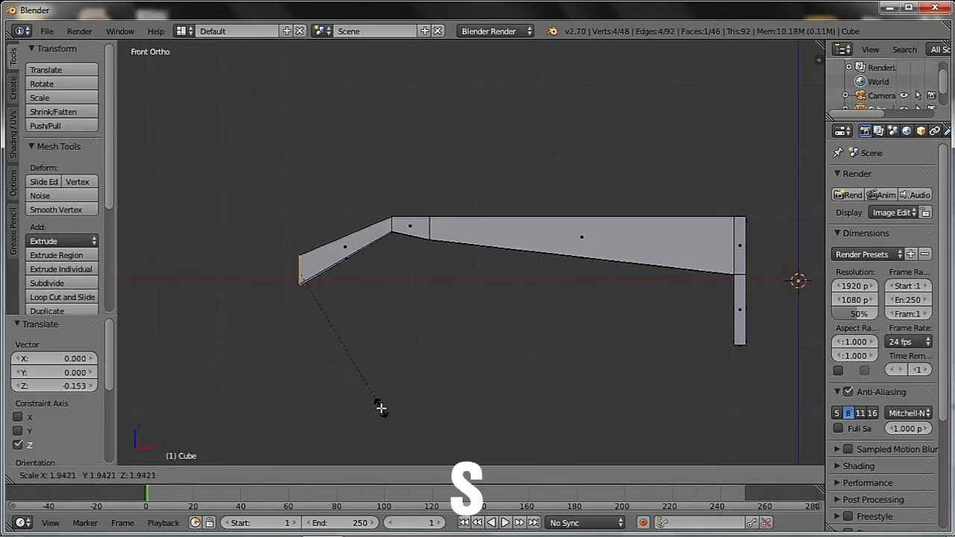
pyautogui.click(381, 408)
# Step: Raise a vertex on the arm's edge by 0.05, then higher, to shape the ear piece
pyautogui.moveTo(435, 291)
pyautogui.mouseDown(button='middle')
pyautogui.moveTo(442, 246)
pyautogui.moveTo(492, 258)
pyautogui.moveTo(433, 403)
pyautogui.moveTo(461, 341)
pyautogui.mouseUp(button='middle')
pyautogui.rightClick(468, 182)
pyautogui.press('g')
pyautogui.press('z')
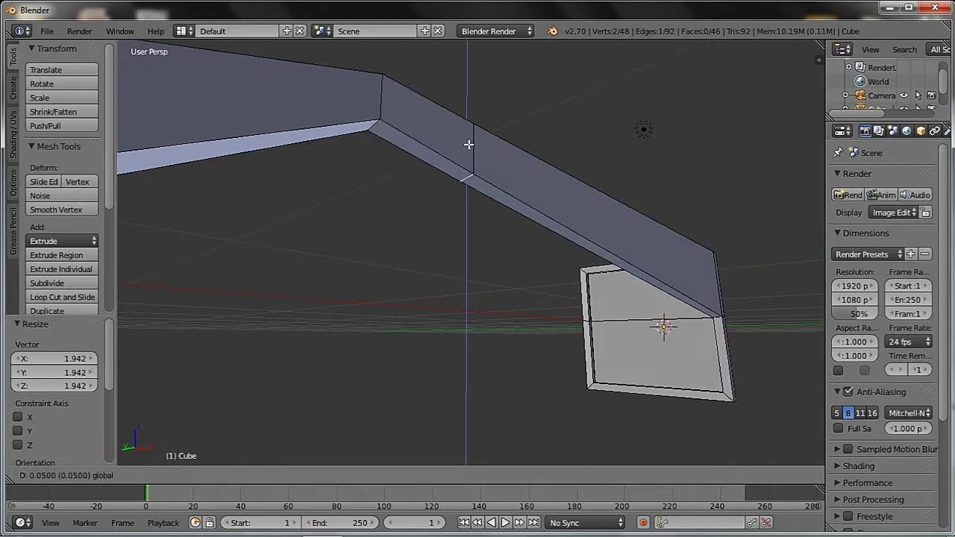
pyautogui.click(469, 144)
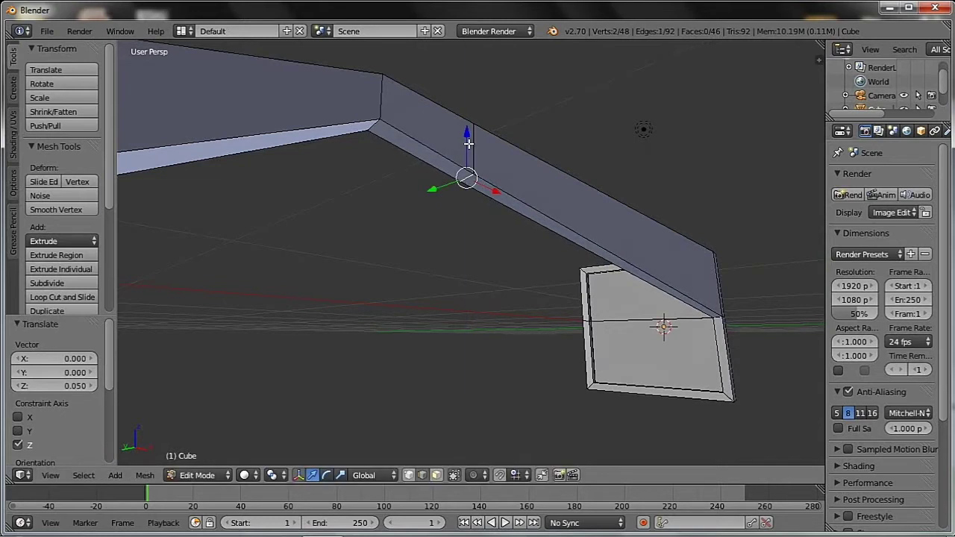
pyautogui.moveTo(485, 267); pyautogui.dragTo(443, 290, button='middle')
pyautogui.press('KP_1')
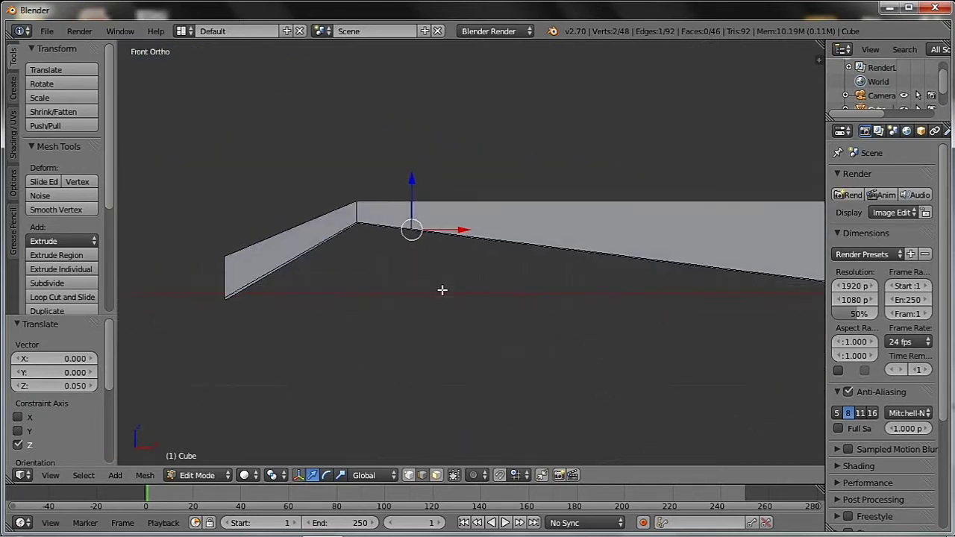
pyautogui.press('g')
pyautogui.press('z')
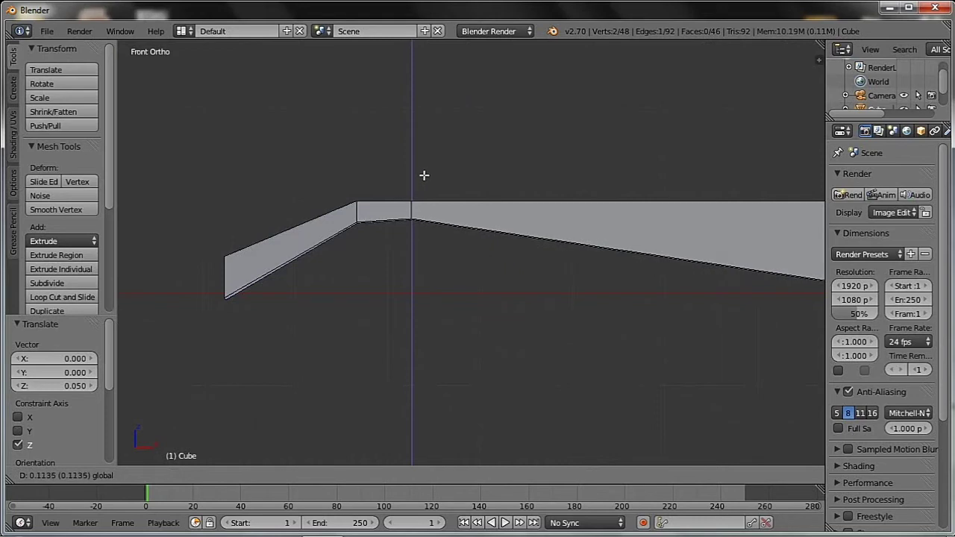
pyautogui.click(428, 179)
pyautogui.scroll(-3, 501, 245)
pyautogui.moveTo(501, 245)
pyautogui.mouseDown(button='middle')
pyautogui.moveTo(476, 261)
pyautogui.moveTo(498, 232)
pyautogui.moveTo(463, 259)
pyautogui.moveTo(441, 230)
pyautogui.moveTo(517, 232)
pyautogui.moveTo(510, 226)
pyautogui.moveTo(532, 303)
pyautogui.mouseUp(button='middle')
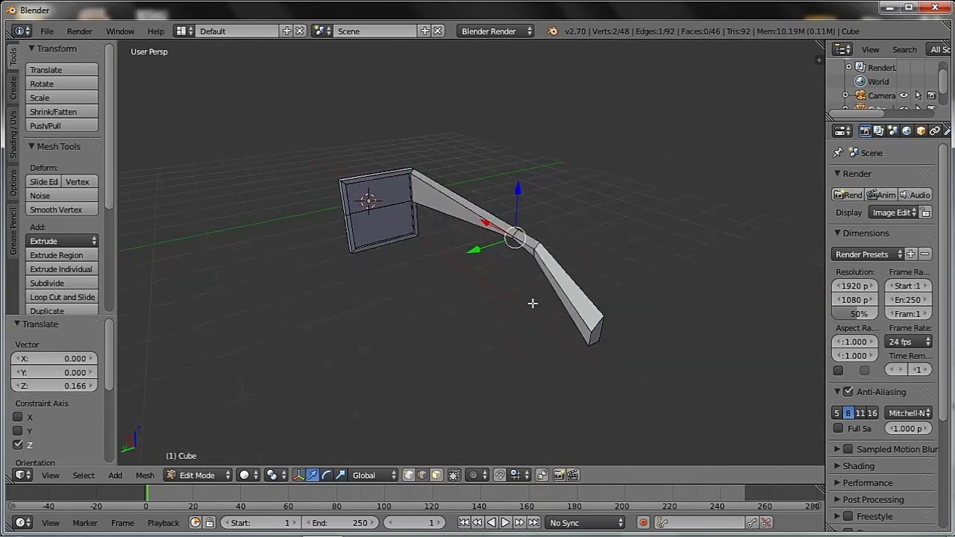
# Step: Shift three arm faces -0.118 along Y and save the file as Glasses.blend
pyautogui.click(436, 475)
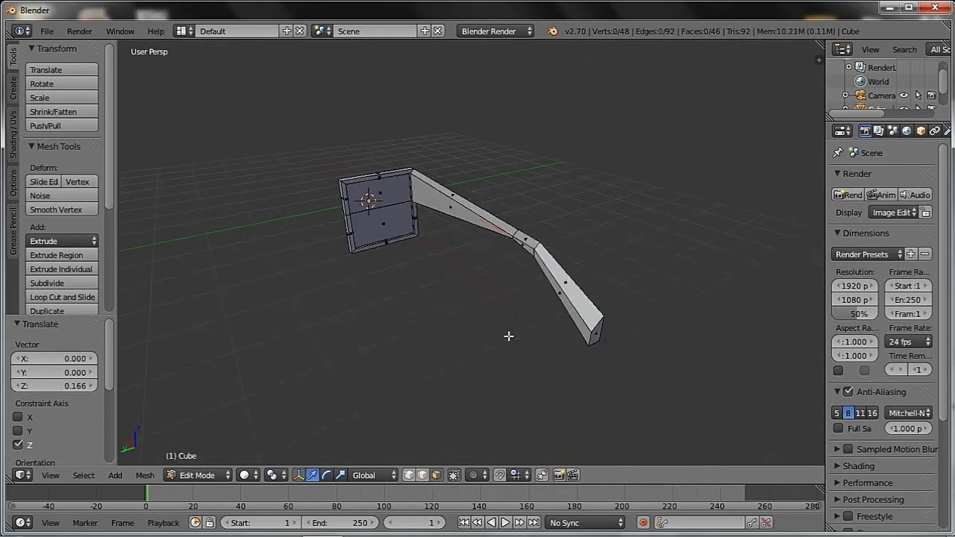
pyautogui.press('a')
pyautogui.press('a')
pyautogui.moveTo(599, 298); pyautogui.dragTo(453, 295, button='middle')
pyautogui.rightClick(414, 293)
pyautogui.keyDown('shift'); pyautogui.rightClick(456, 256); pyautogui.keyUp('shift')
pyautogui.keyDown('shift'); pyautogui.rightClick(522, 231); pyautogui.keyUp('shift')
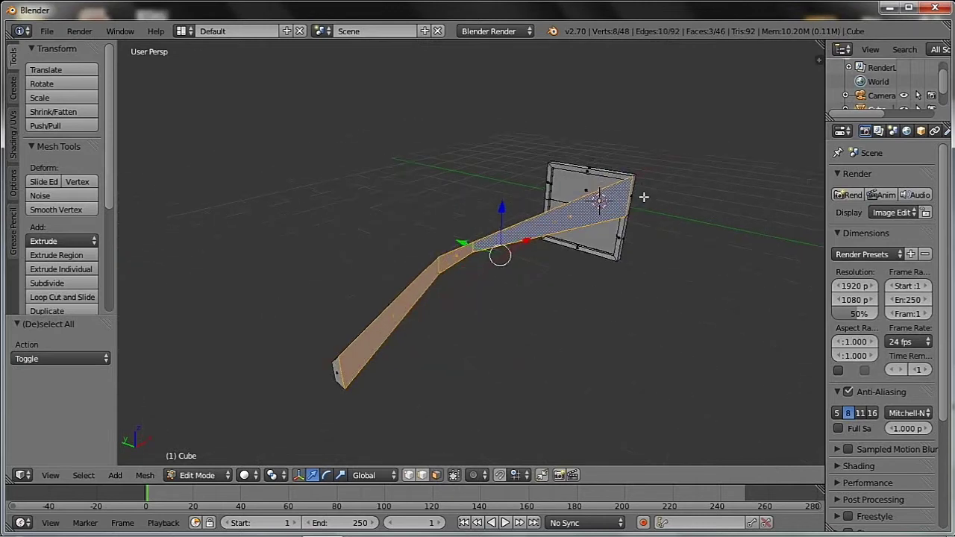
pyautogui.press('KP_Decimal')
pyautogui.moveTo(635, 315)
pyautogui.mouseDown(button='middle')
pyautogui.moveTo(575, 301)
pyautogui.moveTo(456, 239)
pyautogui.mouseUp(button='middle')
pyautogui.moveTo(481, 238); pyautogui.dragTo(475, 237)
pyautogui.moveTo(463, 287)
pyautogui.mouseDown(button='middle')
pyautogui.moveTo(612, 292)
pyautogui.moveTo(501, 222)
pyautogui.moveTo(499, 213)
pyautogui.moveTo(550, 202)
pyautogui.moveTo(495, 224)
pyautogui.mouseUp(button='middle')
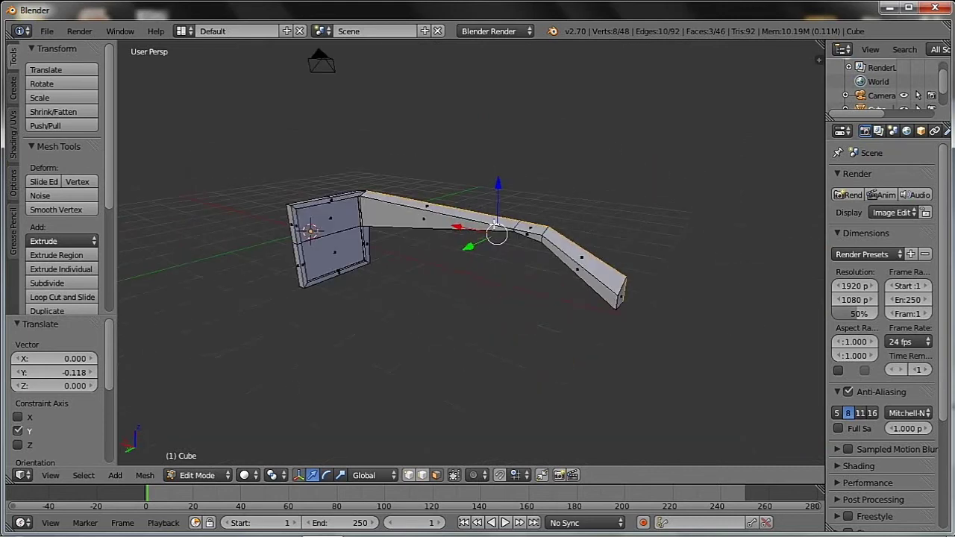
pyautogui.hotkey('ctrl', 's')
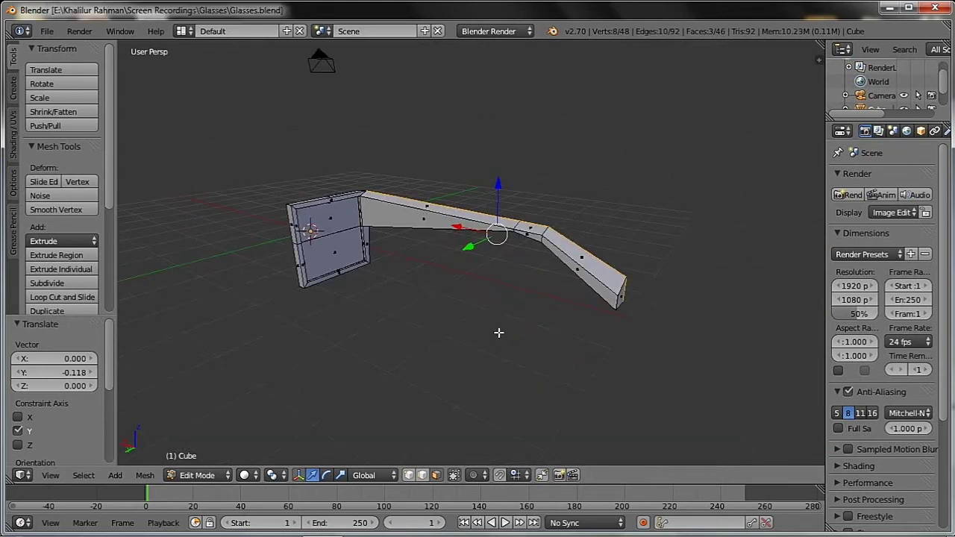
pyautogui.moveTo(335, 264)
pyautogui.mouseDown(button='middle')
pyautogui.moveTo(453, 264)
pyautogui.moveTo(364, 283)
pyautogui.moveTo(322, 305)
pyautogui.mouseUp(button='middle')
# Step: Add an edge loop across the lens frame
pyautogui.press('a')
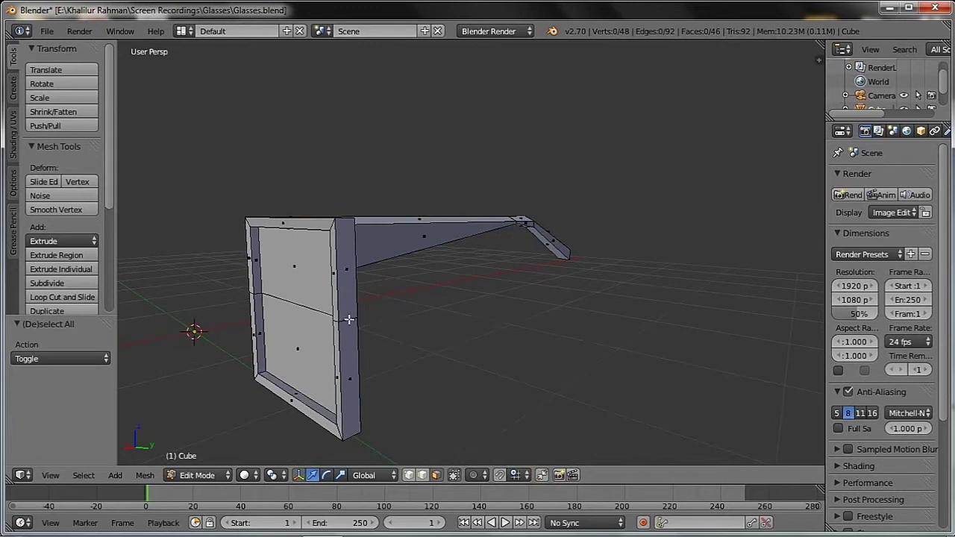
pyautogui.hotkey('ctrl', 'r')
pyautogui.click(328, 295)
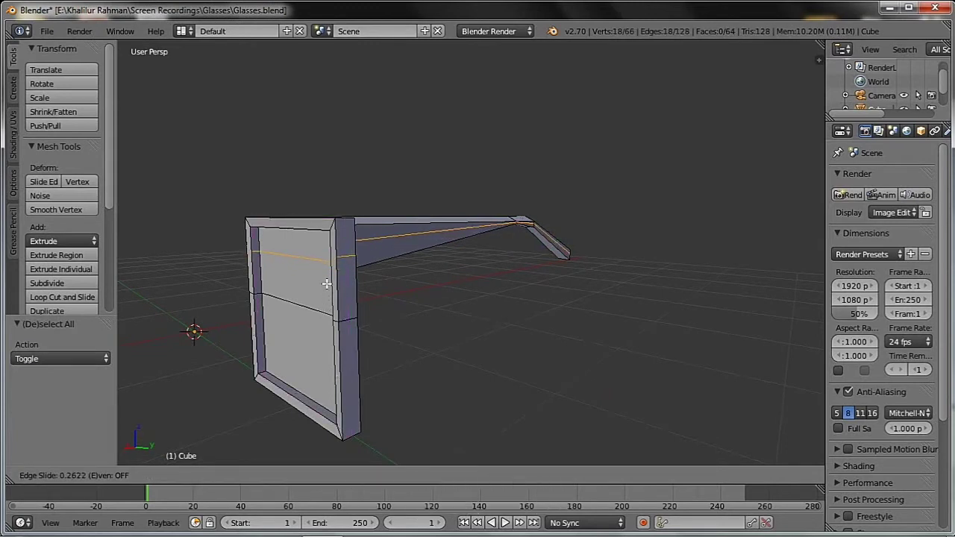
pyautogui.press('Return')
# Step: Extrude a small hinge block 0.090 along Y from the frame's outer side face, then select all
pyautogui.click(437, 475)
pyautogui.rightClick(351, 287)
pyautogui.moveTo(357, 324)
pyautogui.mouseDown(button='middle')
pyautogui.moveTo(371, 322)
pyautogui.moveTo(381, 336)
pyautogui.mouseUp(button='middle')
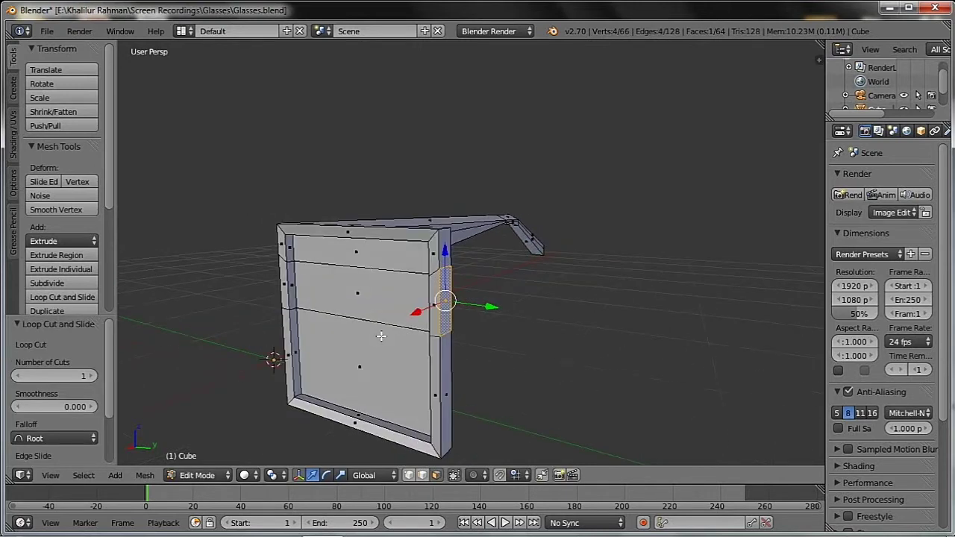
pyautogui.press('e')
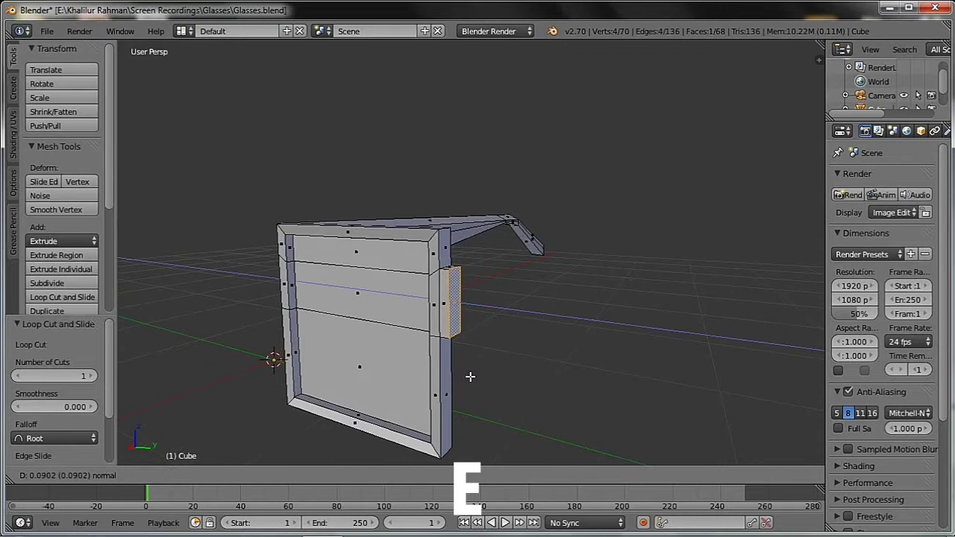
pyautogui.click(471, 377)
pyautogui.moveTo(486, 367); pyautogui.dragTo(502, 364, button='middle')
pyautogui.moveTo(560, 329); pyautogui.dragTo(565, 331)
pyautogui.moveTo(565, 331)
pyautogui.mouseDown(button='middle')
pyautogui.moveTo(539, 352)
pyautogui.moveTo(524, 350)
pyautogui.mouseUp(button='middle')
pyautogui.press('a')
pyautogui.press('a')
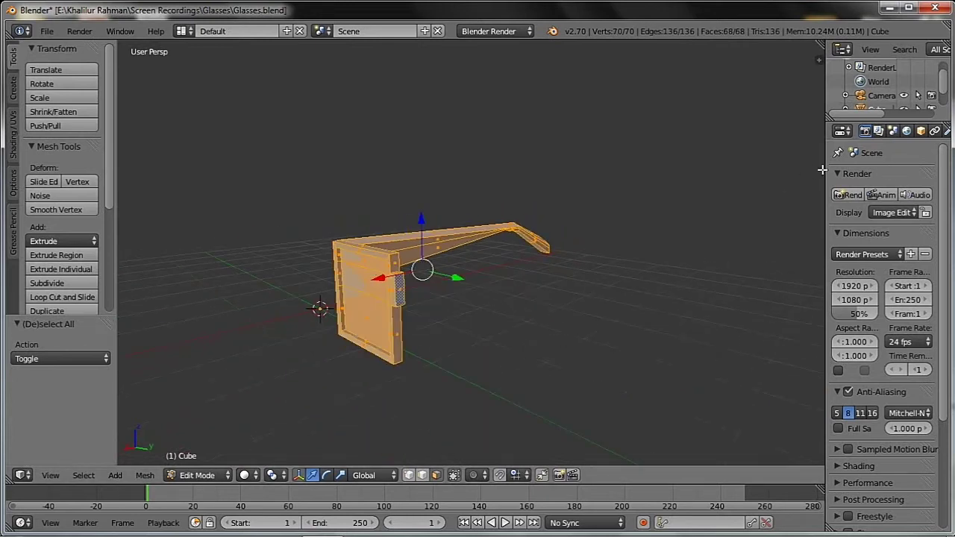
pyautogui.moveTo(824, 168); pyautogui.dragTo(782, 167)
# Step: Add a Mirror modifier that mirrors across Y instead of X
pyautogui.click(905, 131)
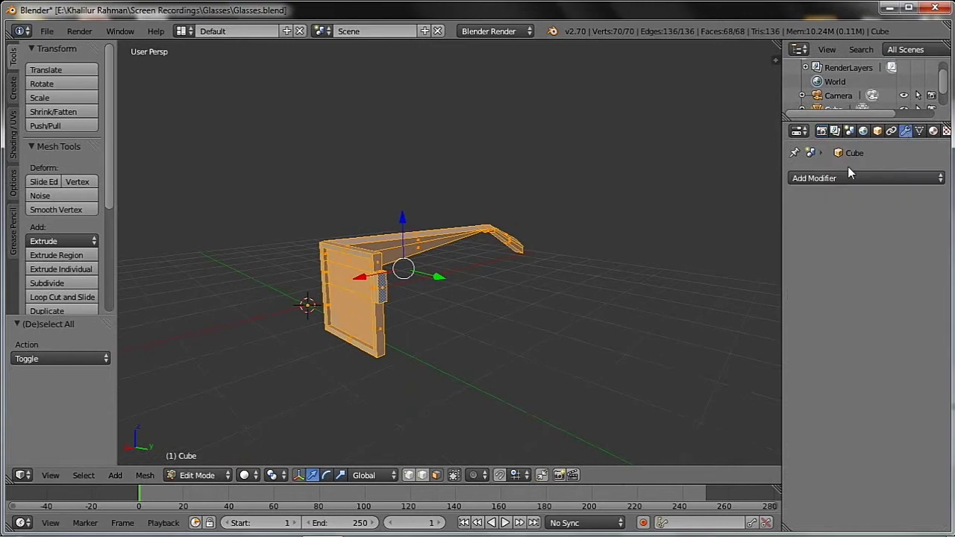
pyautogui.click(835, 178)
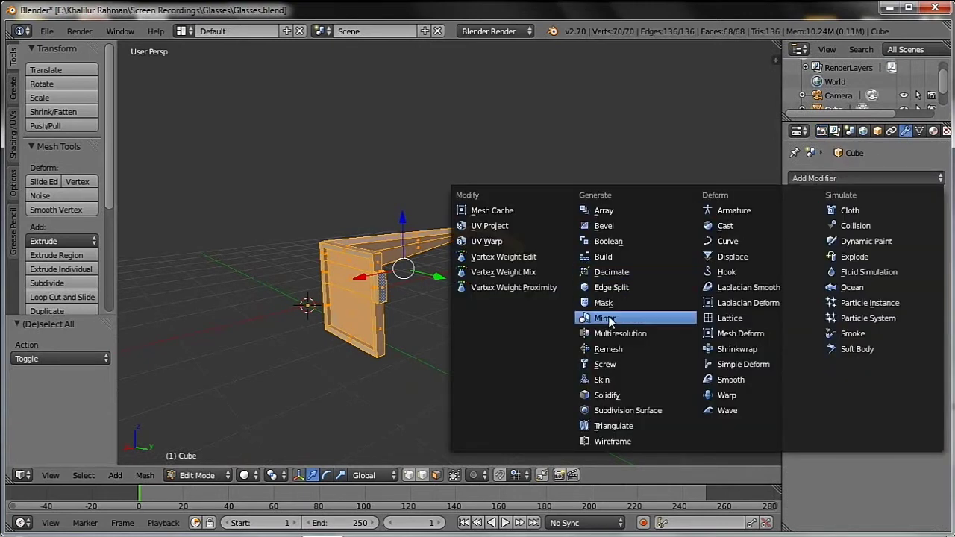
pyautogui.click(609, 315)
pyautogui.click(799, 259)
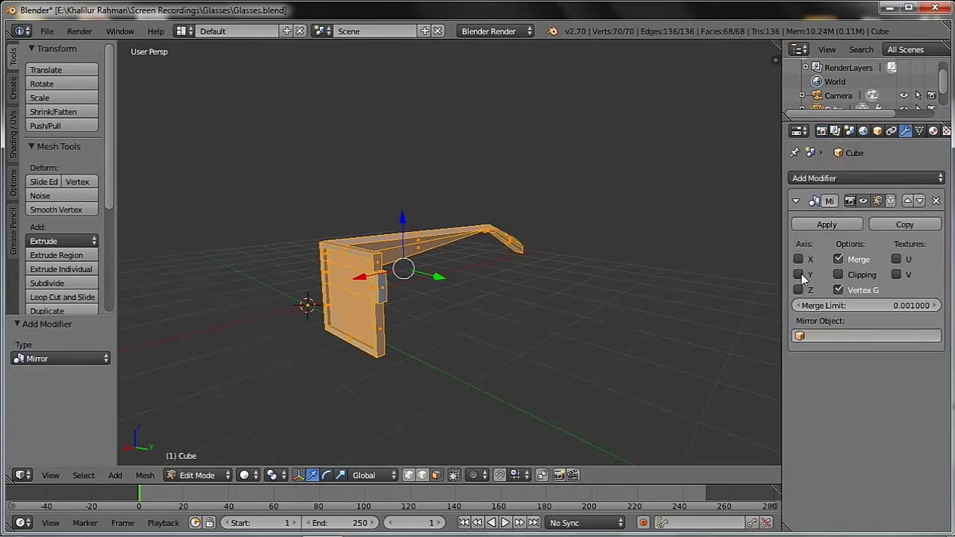
pyautogui.click(801, 274)
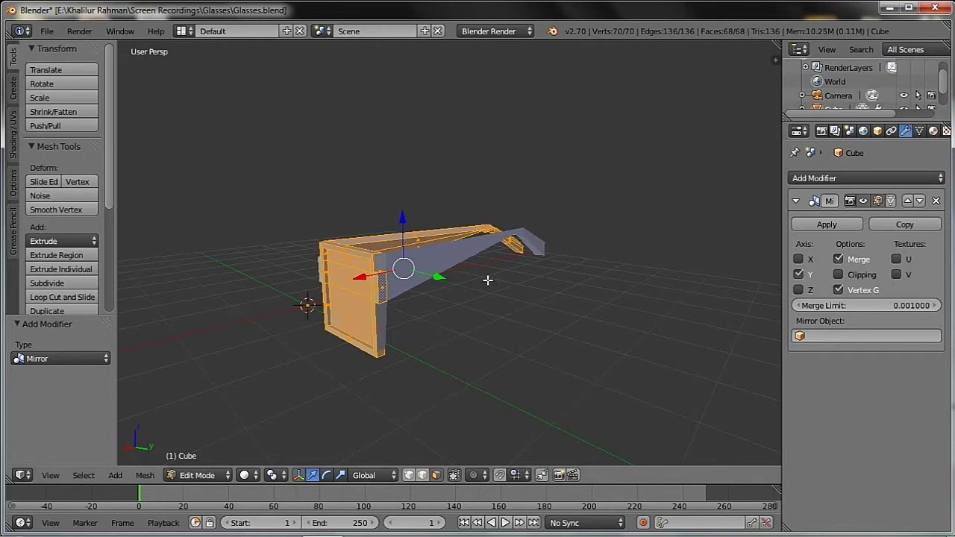
# Step: Slide the half-frame 0.039 along Y, enable the on-cage mirror display, and deselect all
pyautogui.moveTo(437, 278); pyautogui.dragTo(405, 271)
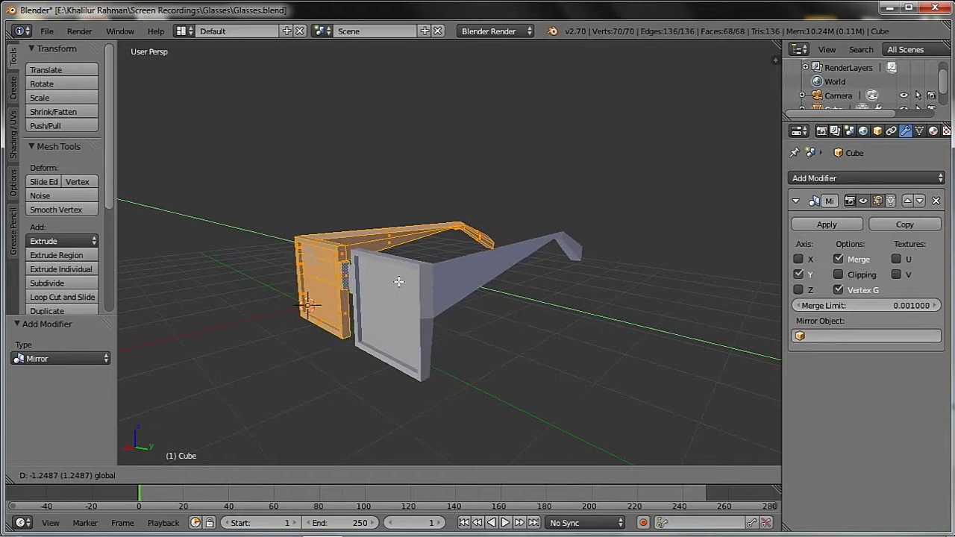
pyautogui.moveTo(406, 271); pyautogui.dragTo(382, 292)
pyautogui.moveTo(382, 292); pyautogui.dragTo(475, 275, button='middle')
pyautogui.scroll(3, 418, 283)
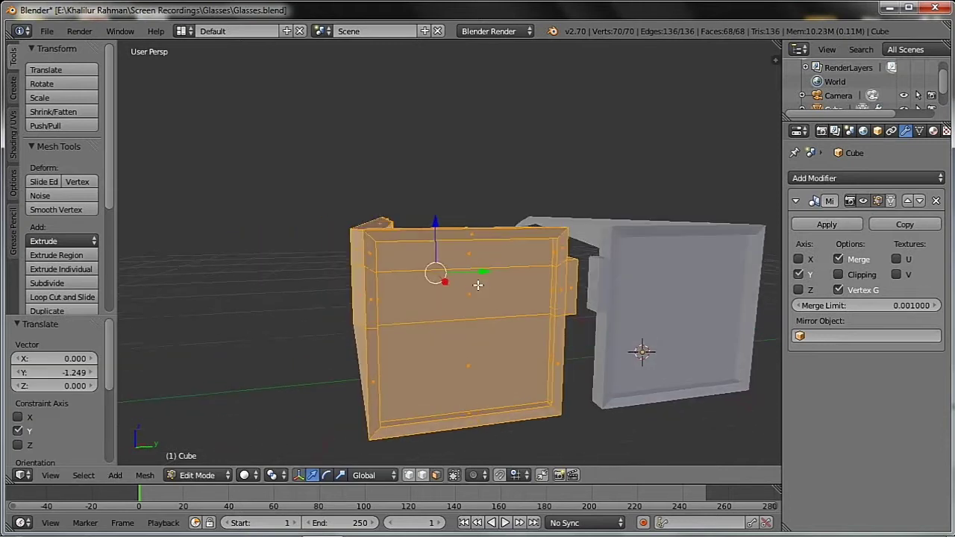
pyautogui.moveTo(475, 274); pyautogui.dragTo(479, 274)
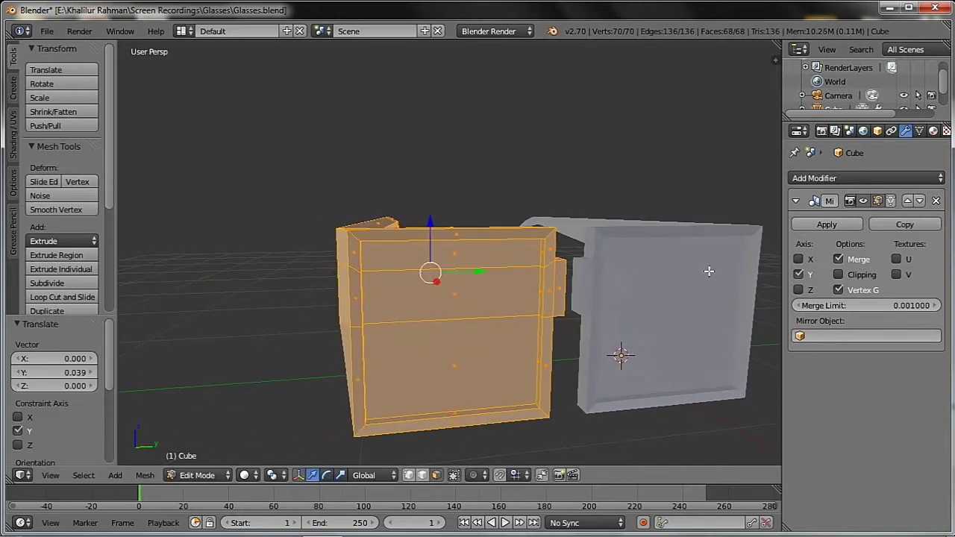
pyautogui.click(890, 201)
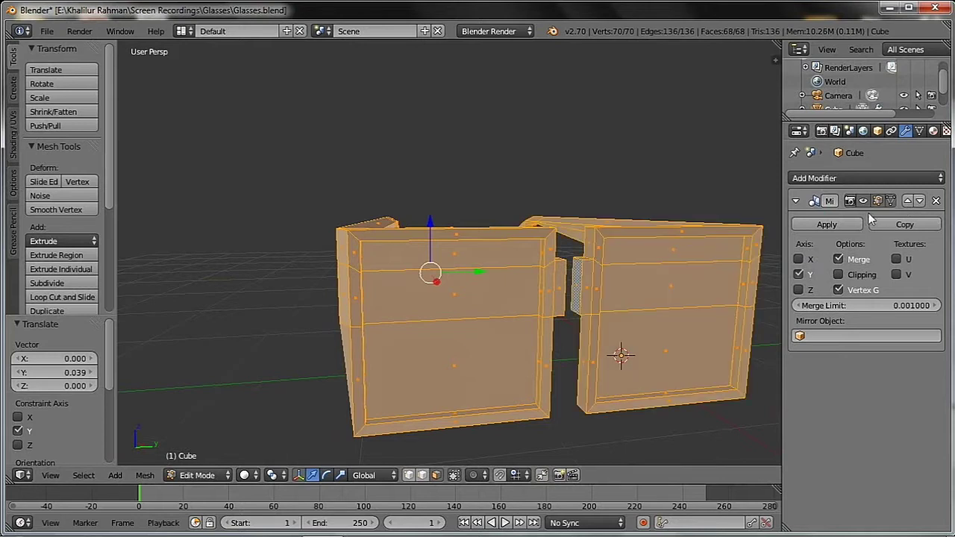
pyautogui.moveTo(605, 328); pyautogui.dragTo(614, 329, button='middle')
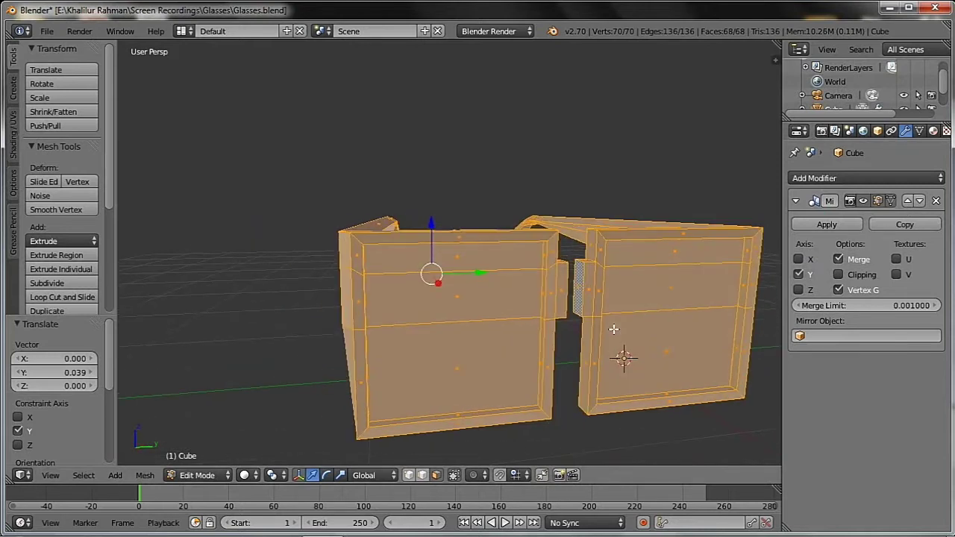
pyautogui.press('a')
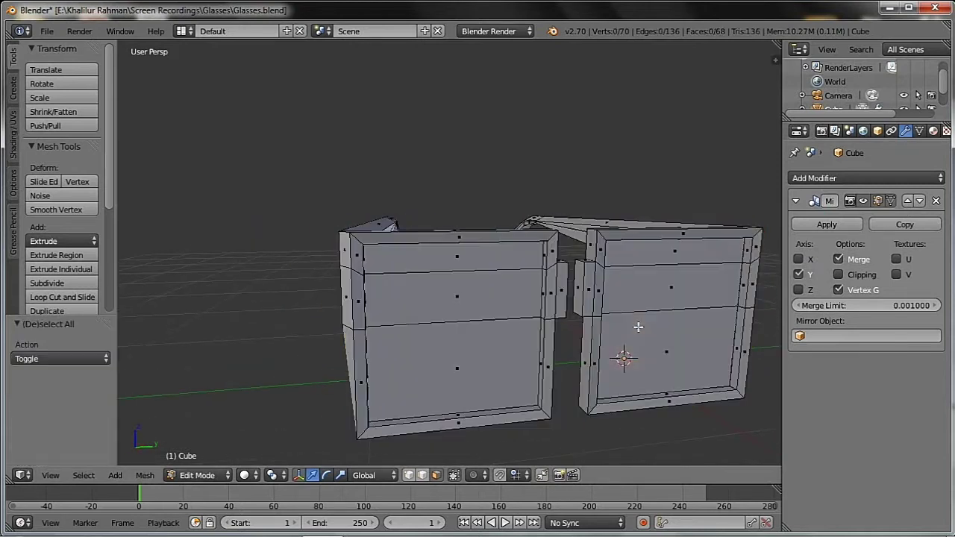
# Step: With Mirror Clipping on, extrude the bridge face so both lens halves meet at the centre
pyautogui.rightClick(582, 292)
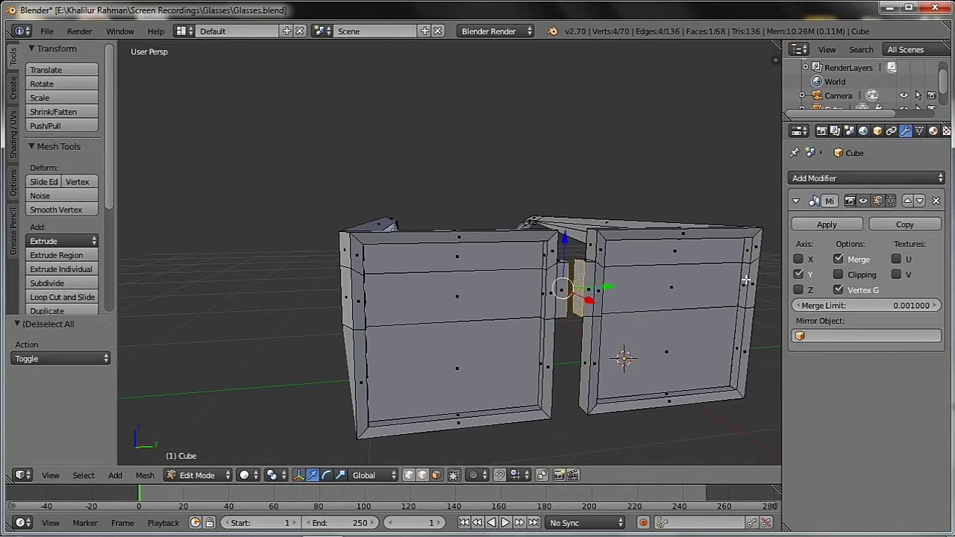
pyautogui.click(838, 275)
pyautogui.press('e')
pyautogui.click(561, 325)
# Step: Deselect everything and save Glasses.blend
pyautogui.press('a')
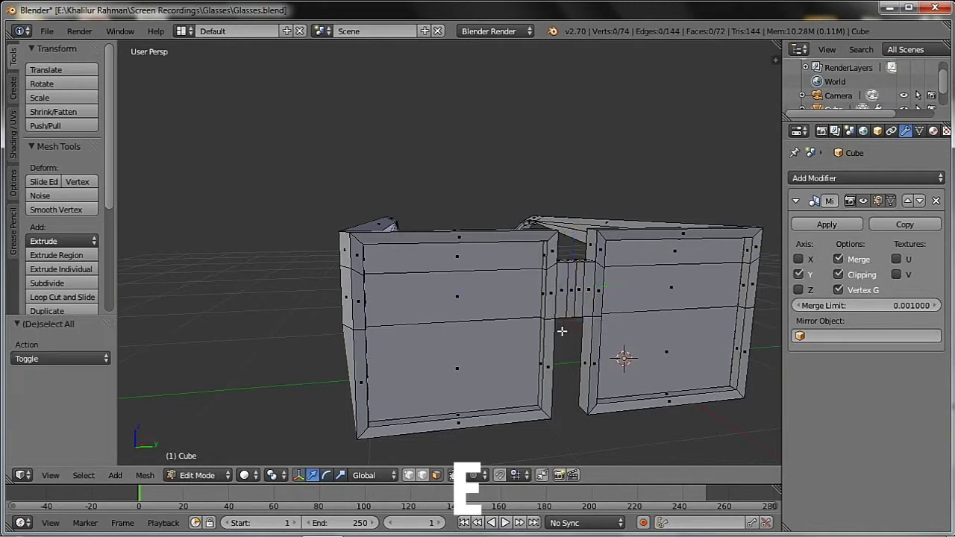
pyautogui.moveTo(513, 311); pyautogui.dragTo(597, 314, button='middle')
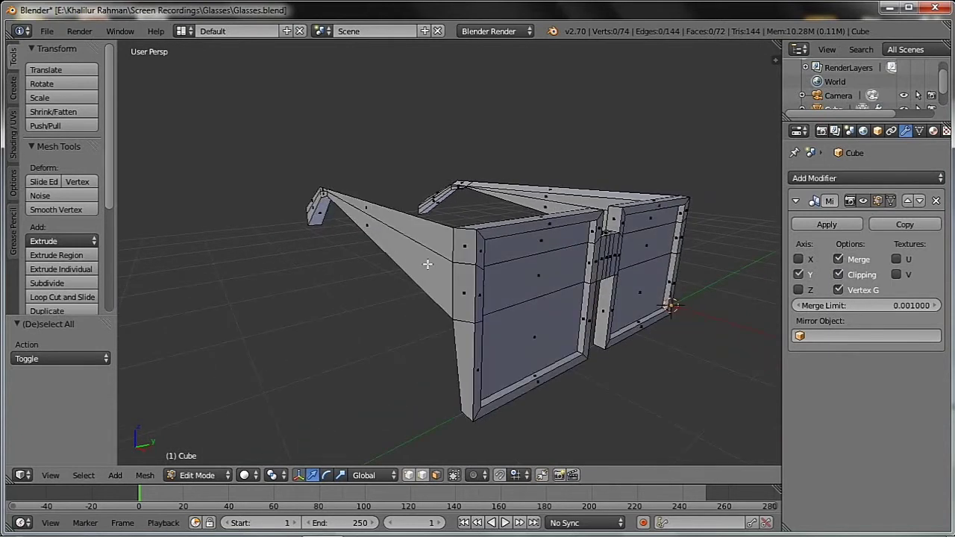
pyautogui.hotkey('ctrl', 's')
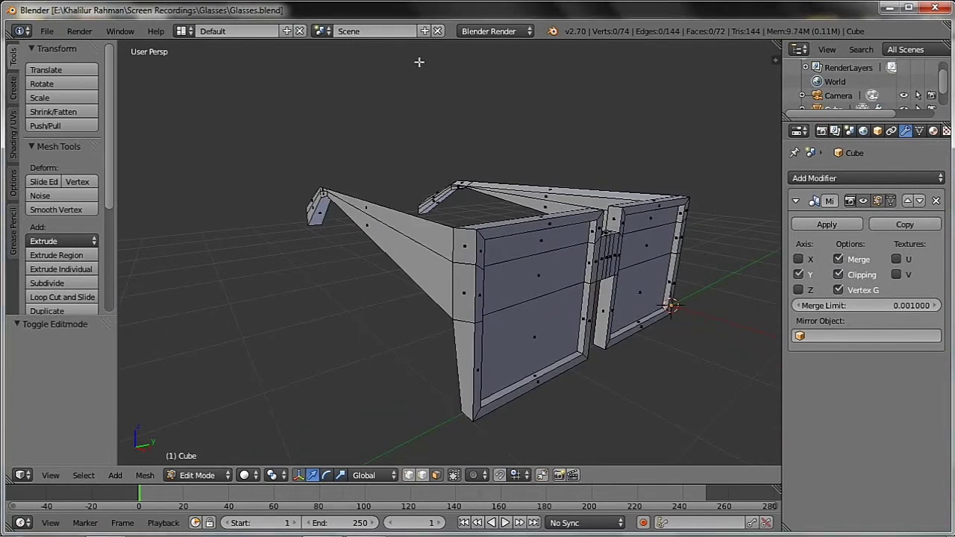
# Step: Switch the render engine to Cycles and shift the three lens faces 0.033 along X
pyautogui.click(475, 33)
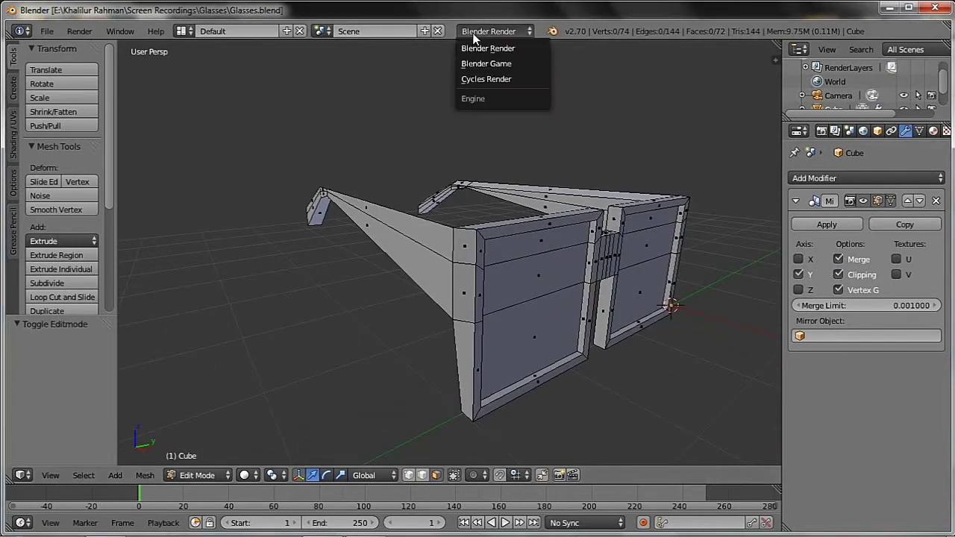
pyautogui.click(484, 79)
pyautogui.rightClick(513, 259)
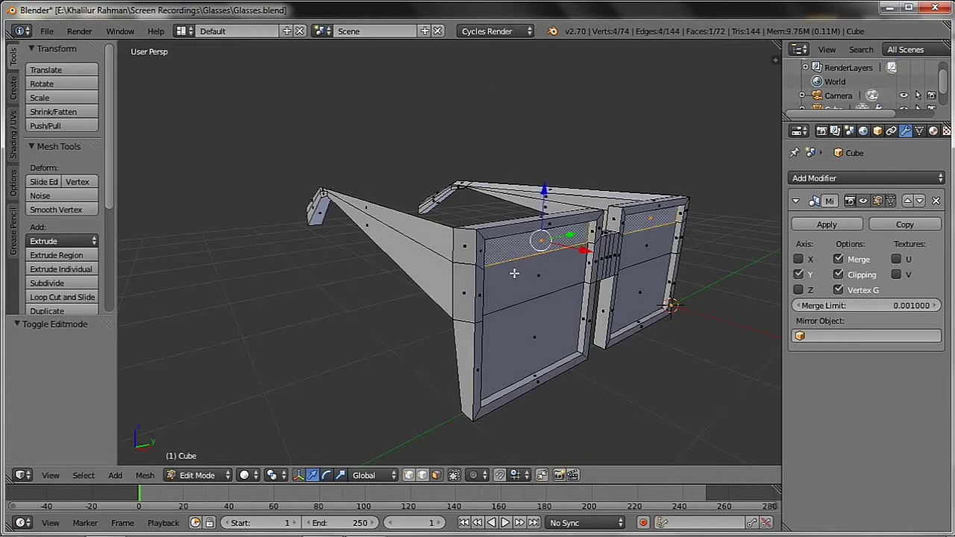
pyautogui.keyDown('shift'); pyautogui.rightClick(511, 276); pyautogui.keyUp('shift')
pyautogui.keyDown('shift'); pyautogui.rightClick(528, 316); pyautogui.keyUp('shift')
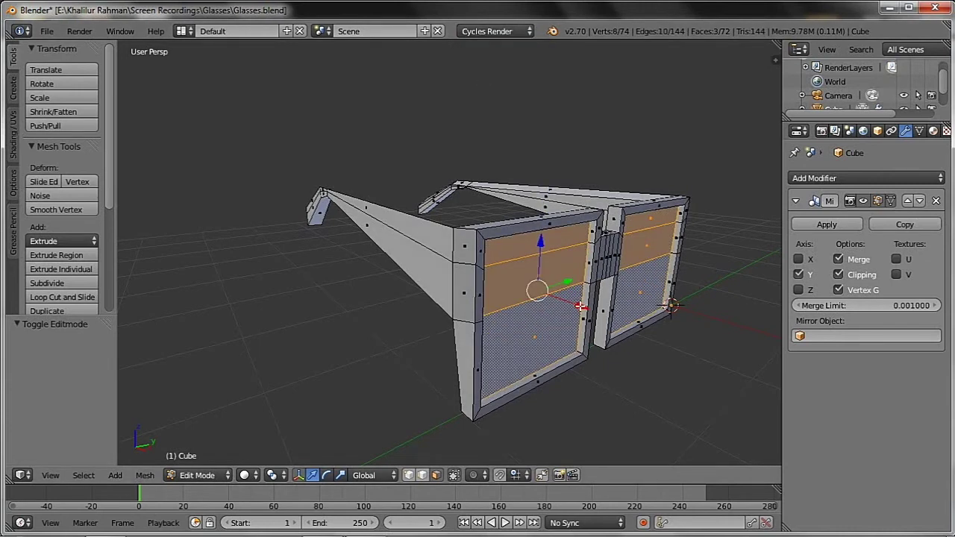
pyautogui.press('g')
pyautogui.press('x')
pyautogui.click(583, 307)
pyautogui.moveTo(539, 272)
pyautogui.mouseDown(button='middle')
pyautogui.moveTo(558, 269)
pyautogui.moveTo(527, 274)
pyautogui.mouseUp(button='middle')
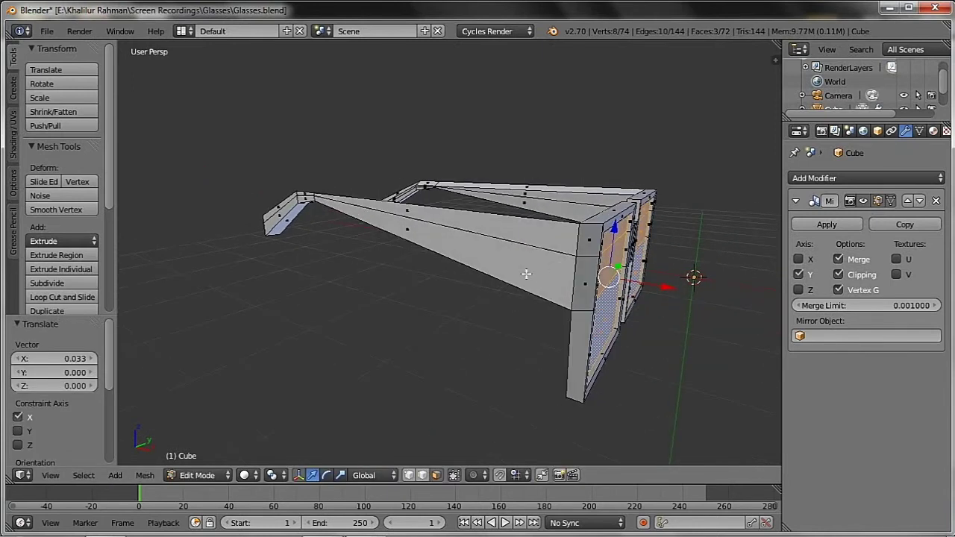
# Step: Add a loop cut midway along the temple arm and make hidden faces selectable
pyautogui.press('a')
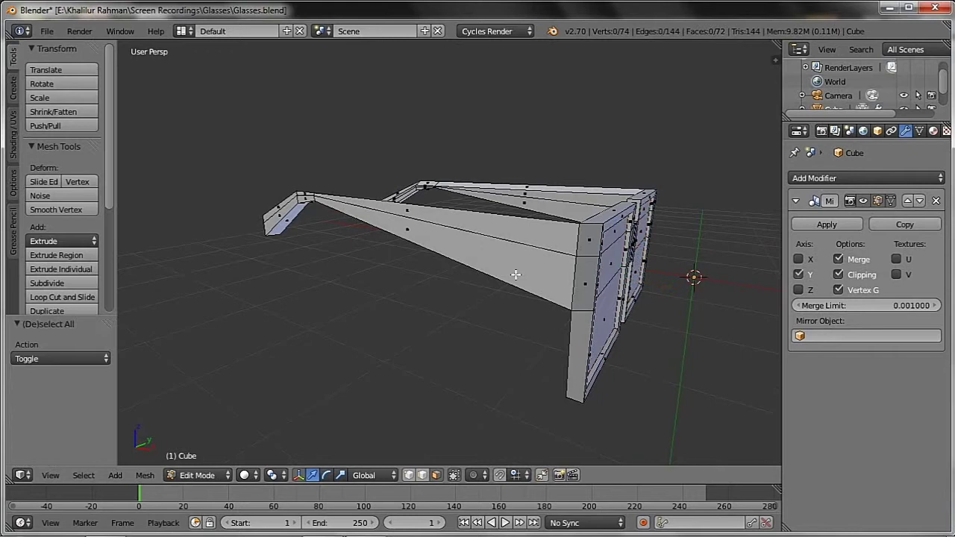
pyautogui.hotkey('ctrl', 'r')
pyautogui.click(522, 276)
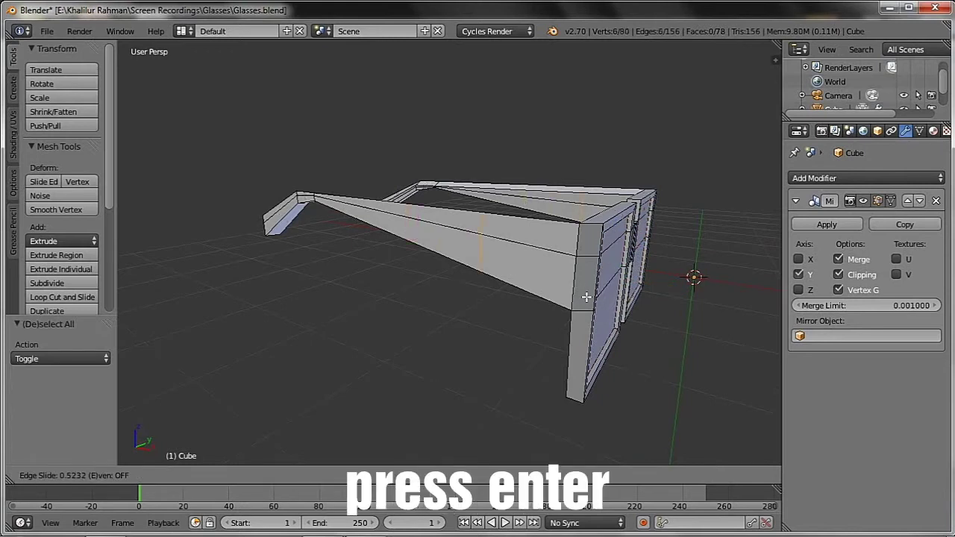
pyautogui.press('Return')
pyautogui.press('a')
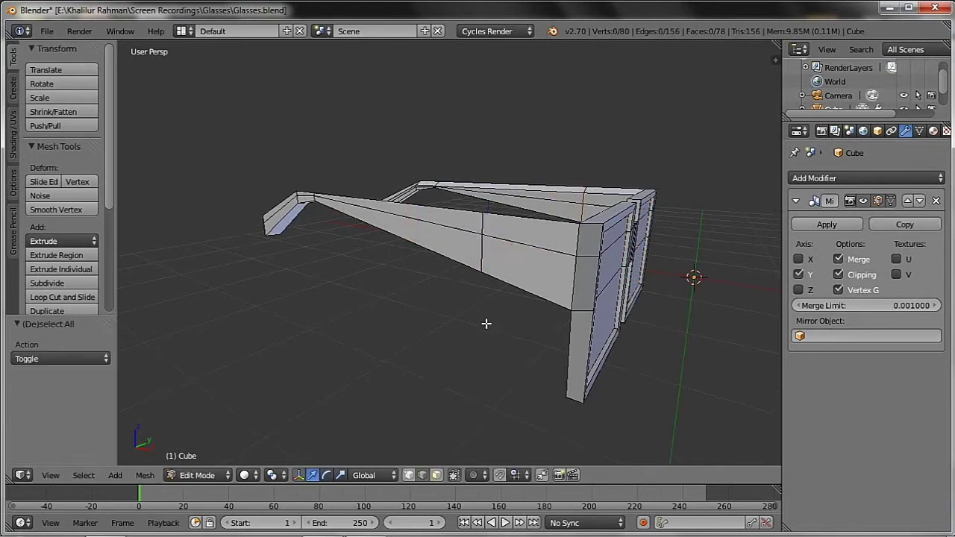
pyautogui.click(438, 476)
pyautogui.moveTo(485, 381); pyautogui.dragTo(531, 312, button='middle')
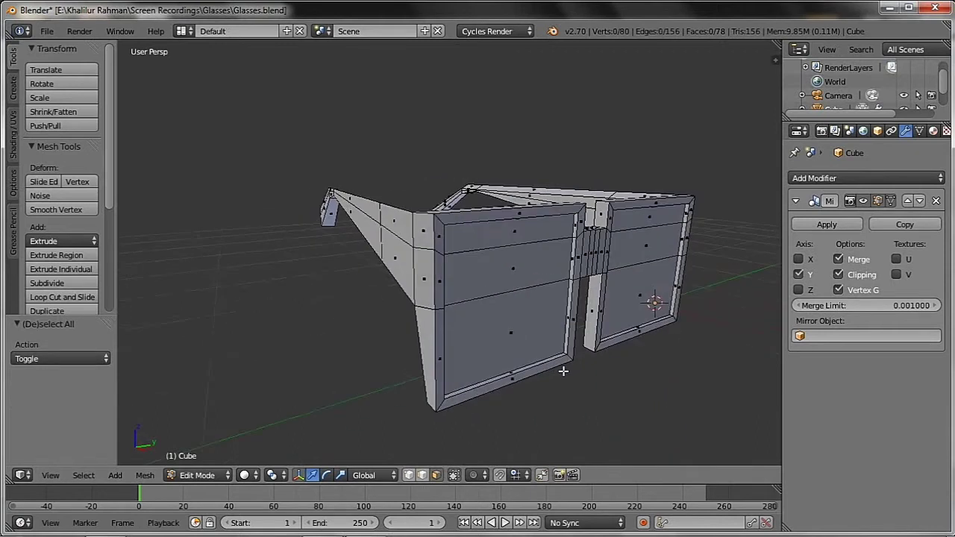
# Step: Select the lens faces on the front and side of the glasses
pyautogui.rightClick(518, 233)
pyautogui.keyDown('shift'); pyautogui.rightClick(513, 260); pyautogui.keyUp('shift')
pyautogui.keyDown('shift'); pyautogui.rightClick(519, 320); pyautogui.keyUp('shift')
pyautogui.moveTo(535, 260)
pyautogui.mouseDown(button='middle')
pyautogui.moveTo(633, 280)
pyautogui.moveTo(659, 274)
pyautogui.mouseUp(button='middle')
pyautogui.scroll(2, 615, 191)
pyautogui.keyDown('shift'); pyautogui.rightClick(612, 176); pyautogui.keyUp('shift')
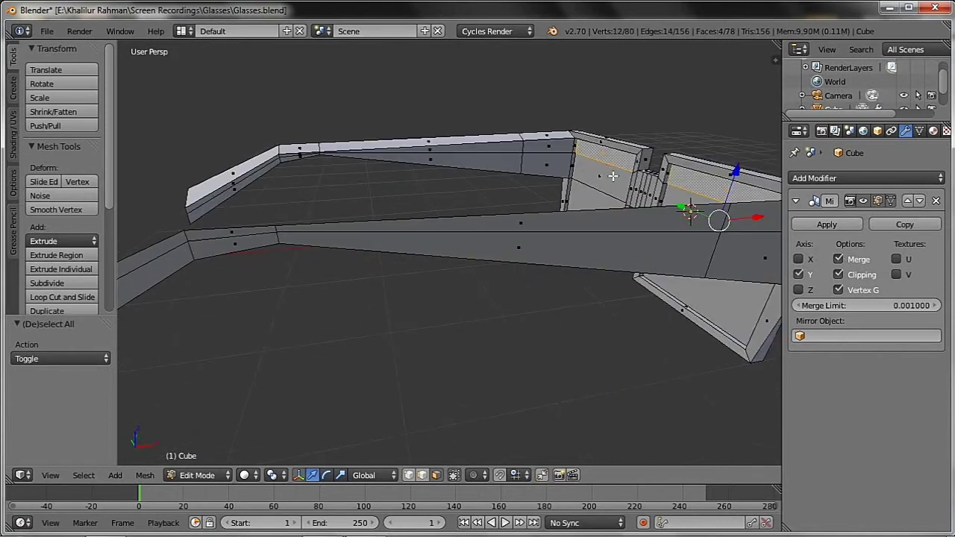
pyautogui.keyDown('shift'); pyautogui.rightClick(608, 180); pyautogui.keyUp('shift')
pyautogui.keyDown('shift'); pyautogui.rightClick(595, 197); pyautogui.keyUp('shift')
pyautogui.moveTo(660, 254); pyautogui.dragTo(555, 233, button='middle')
pyautogui.scroll(-2, 555, 233)
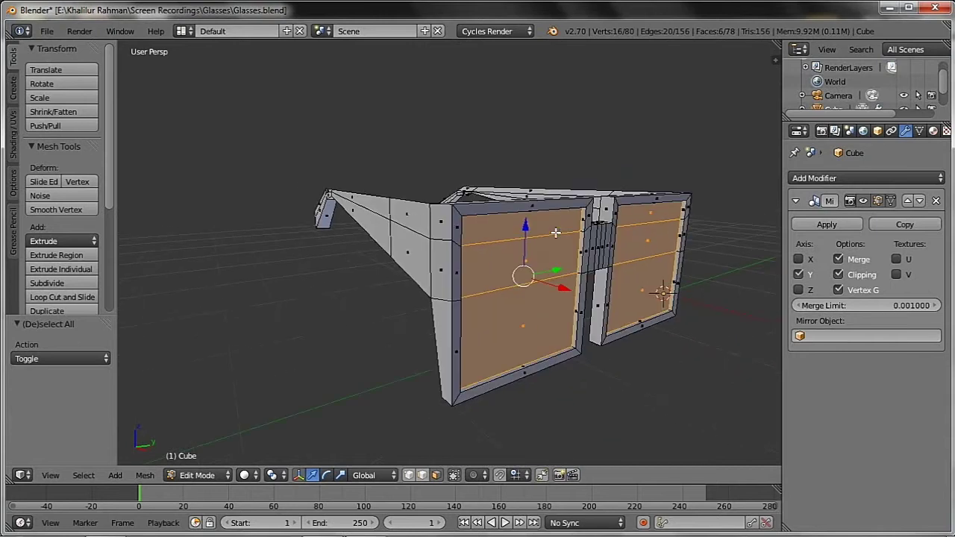
# Step: Create a material named 'glasses' with a Glass BSDF surface and assign it to the lens faces
pyautogui.click(932, 130)
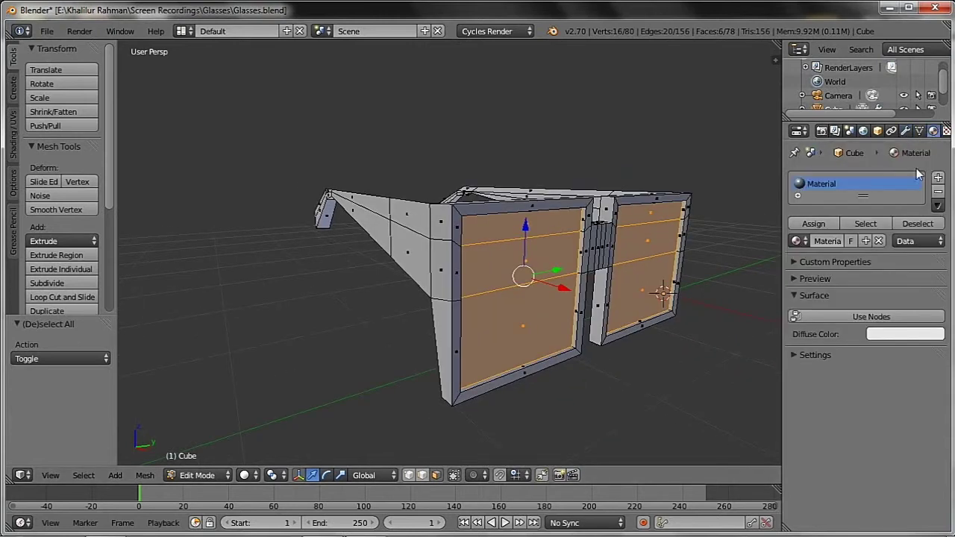
pyautogui.click(825, 239)
pyautogui.write('glas')
pyautogui.press('Return')
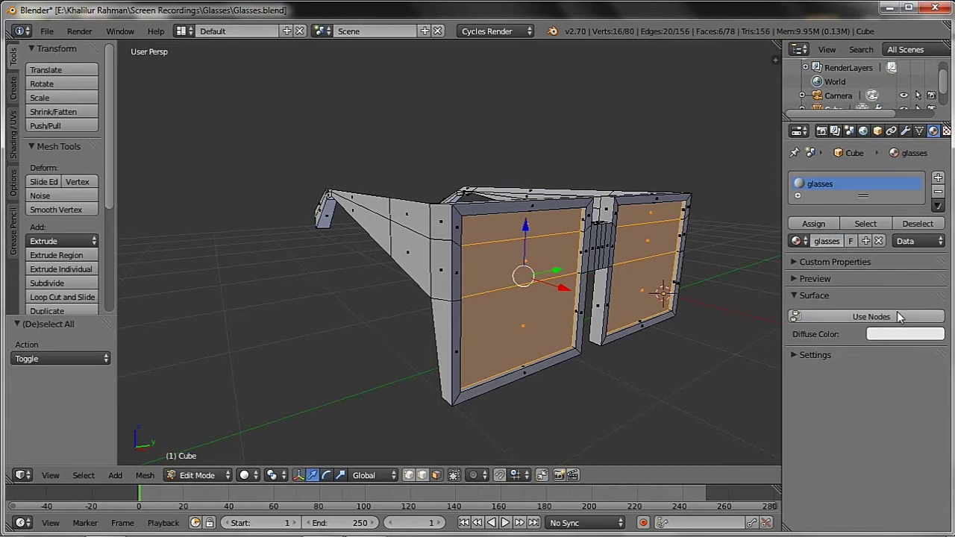
pyautogui.click(897, 311)
pyautogui.click(877, 317)
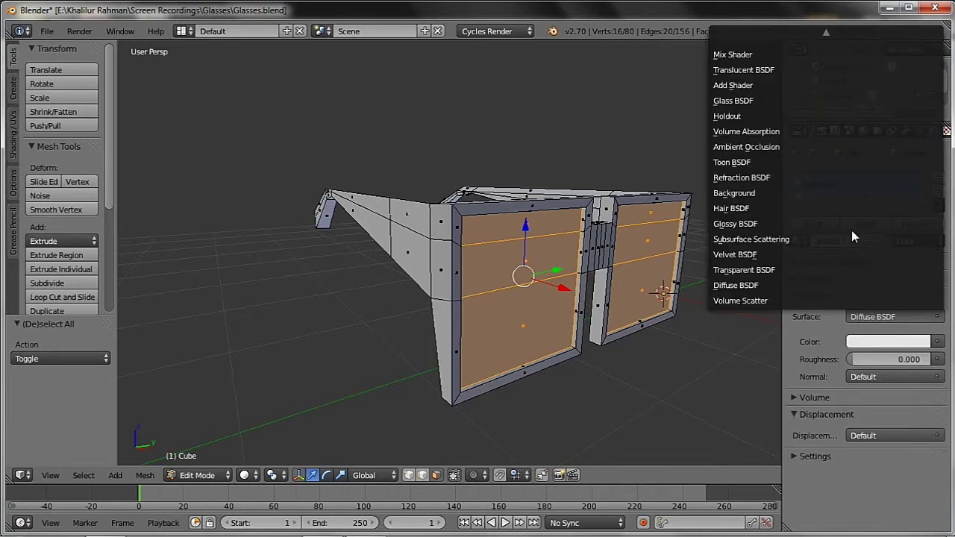
pyautogui.click(746, 102)
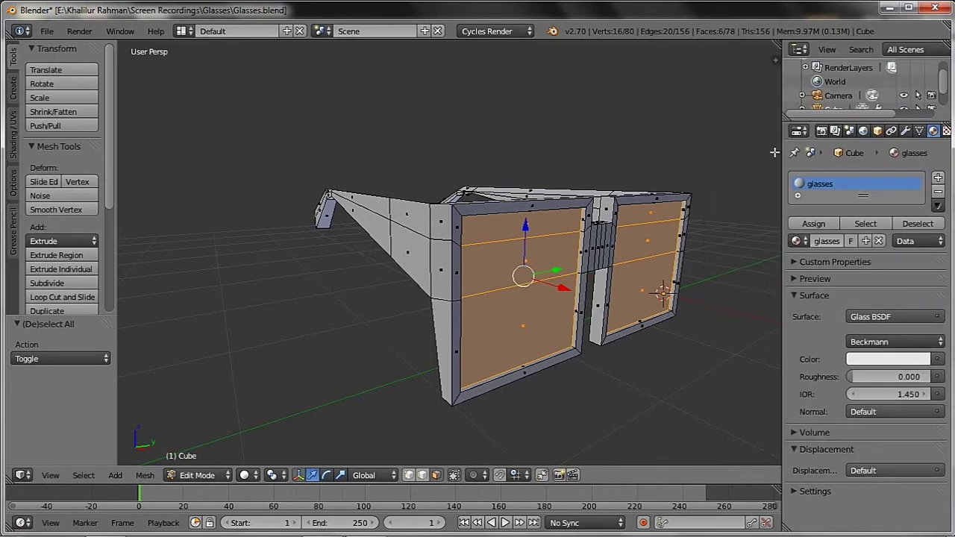
pyautogui.click(814, 223)
# Step: Invert the selection to the frame, leaving out the temple arm's far end
pyautogui.moveTo(541, 272); pyautogui.dragTo(447, 323, button='middle')
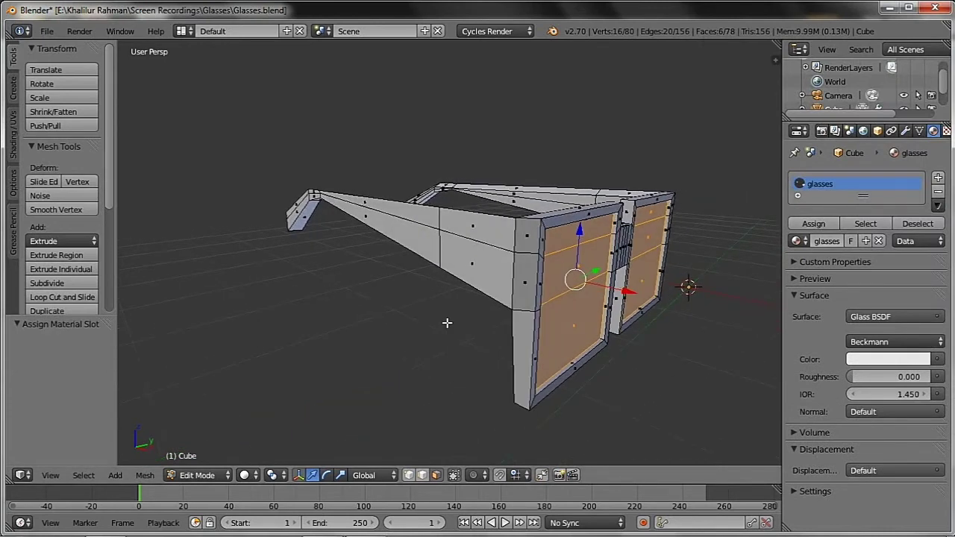
pyautogui.hotkey('ctrl', 'i')
pyautogui.press('KP_1')
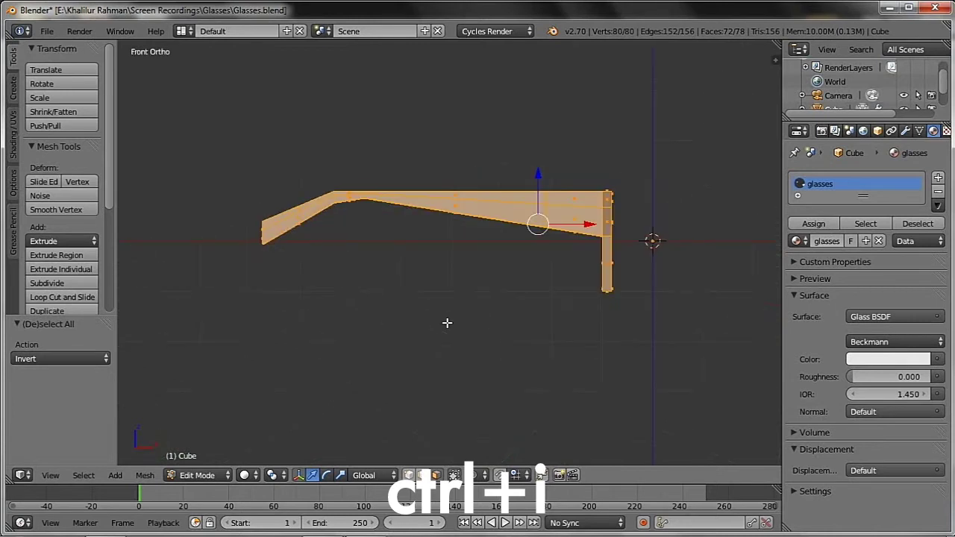
pyautogui.press('z')
pyautogui.press('c')
pyautogui.moveTo(298, 220)
pyautogui.mouseDown(button='middle')
pyautogui.moveTo(266, 234)
pyautogui.moveTo(348, 199)
pyautogui.moveTo(461, 211)
pyautogui.mouseUp(button='middle')
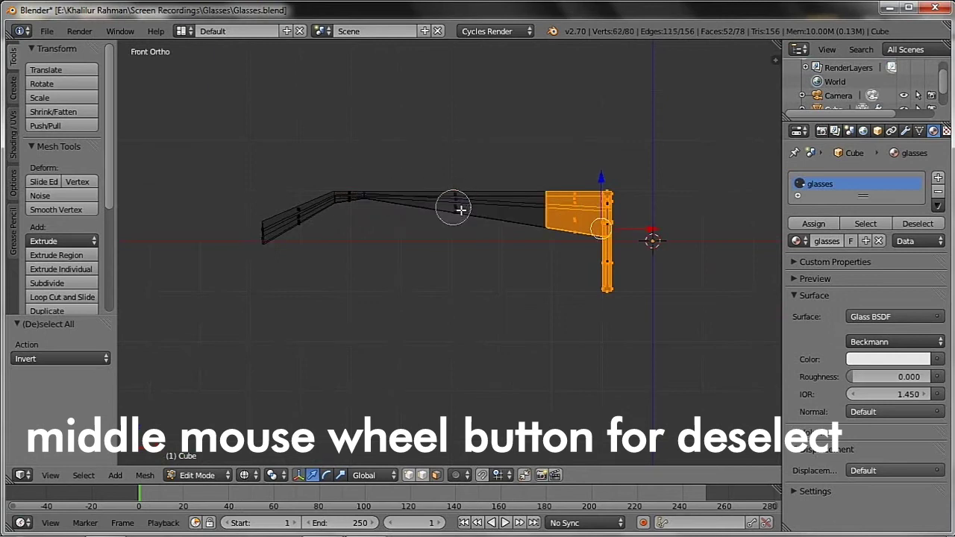
pyautogui.rightClick(502, 235)
pyautogui.moveTo(497, 247)
pyautogui.mouseDown(button='middle')
pyautogui.moveTo(538, 250)
pyautogui.moveTo(516, 262)
pyautogui.moveTo(447, 249)
pyautogui.moveTo(482, 268)
pyautogui.moveTo(461, 273)
pyautogui.moveTo(450, 260)
pyautogui.mouseUp(button='middle')
pyautogui.press('z')
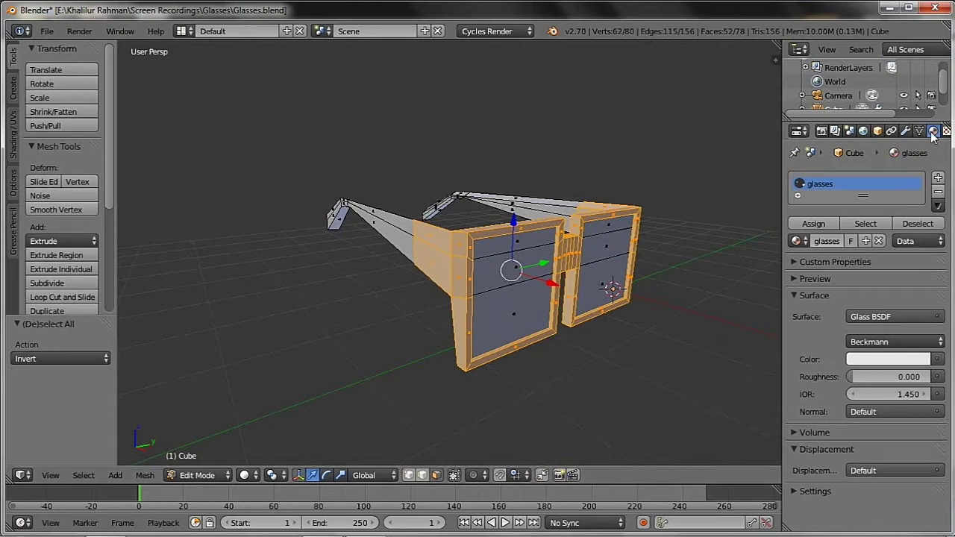
# Step: Add a new material slot with a new material named 'frame'
pyautogui.click(938, 177)
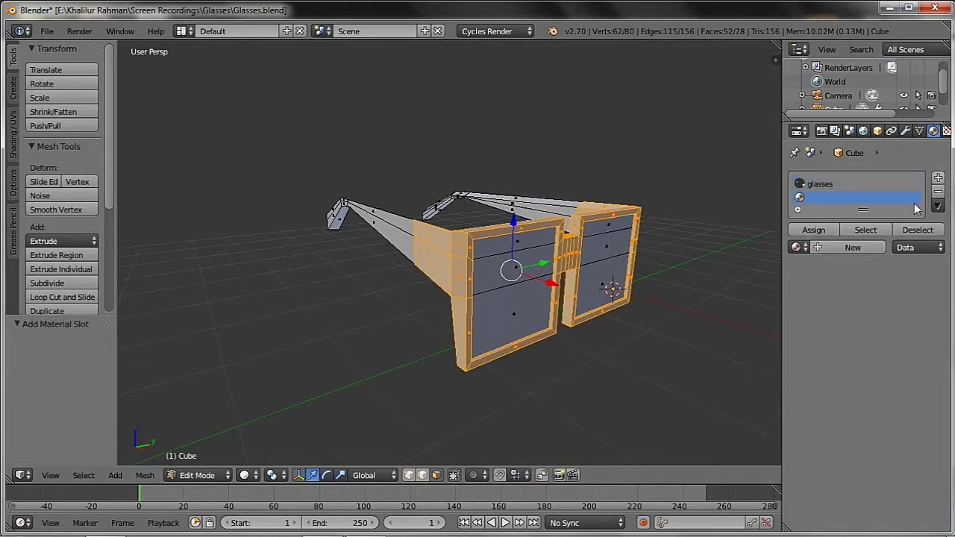
pyautogui.click(835, 244)
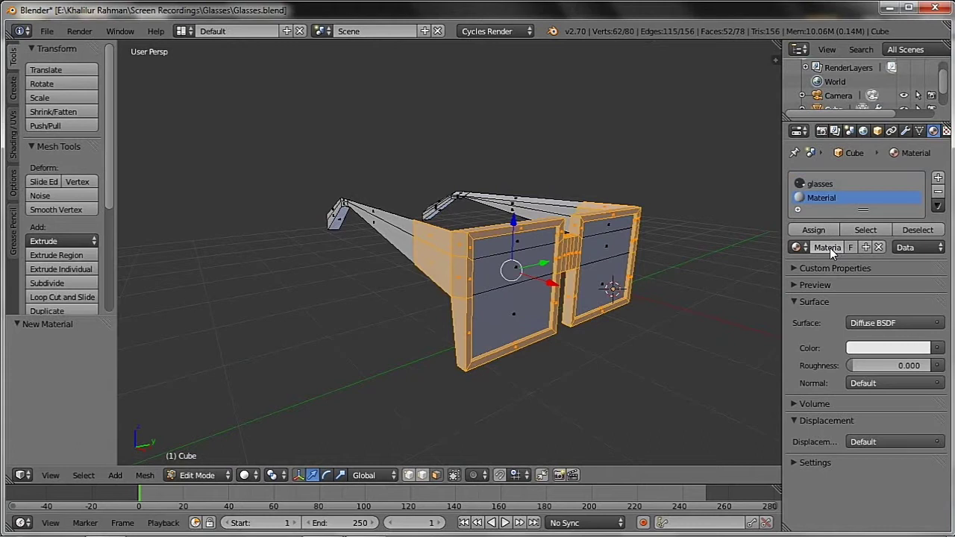
pyautogui.click(830, 248)
pyautogui.press('BackSpace')
pyautogui.press('Return')
# Step: Set the frame surface to a Mix Shader of two Glossy BSDF shaders
pyautogui.click(885, 323)
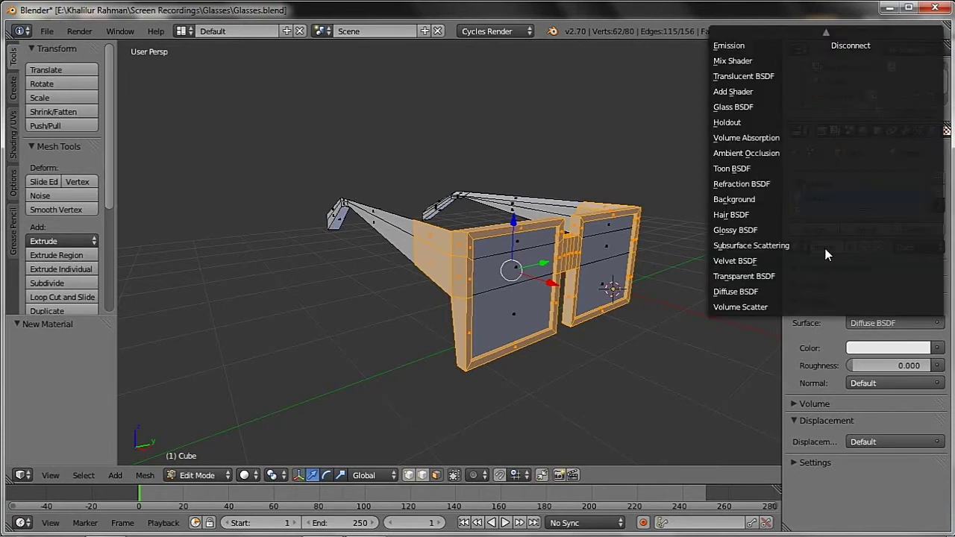
pyautogui.click(740, 61)
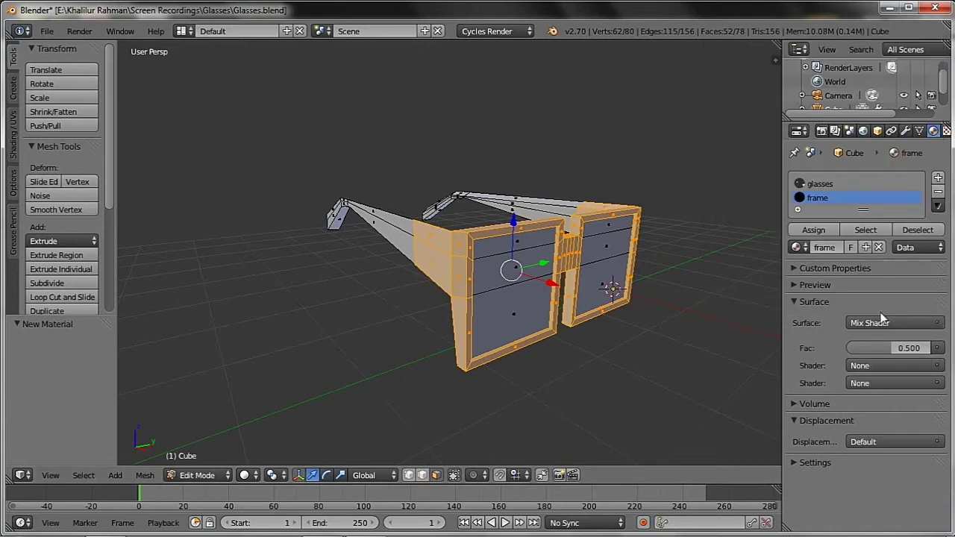
pyautogui.click(884, 365)
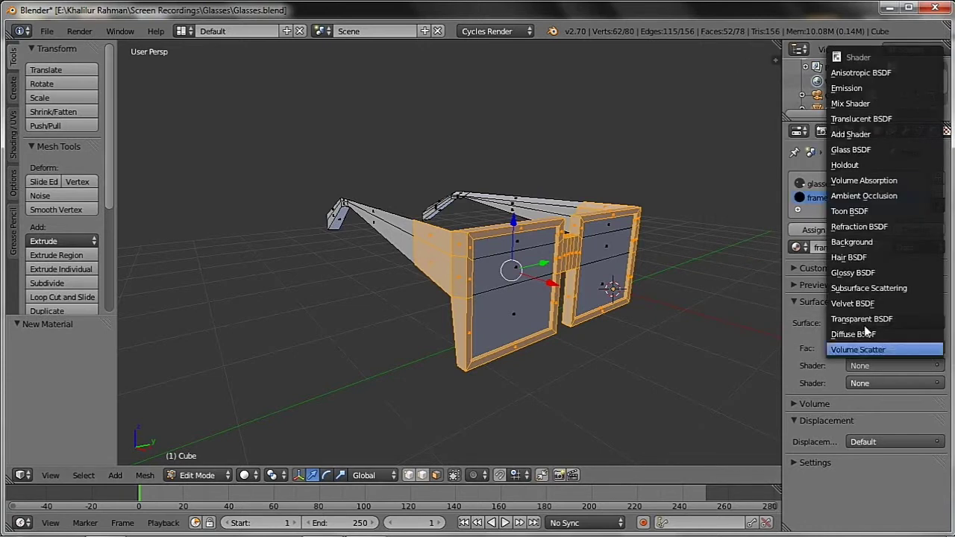
pyautogui.click(855, 274)
pyautogui.scroll(-1, 866, 418)
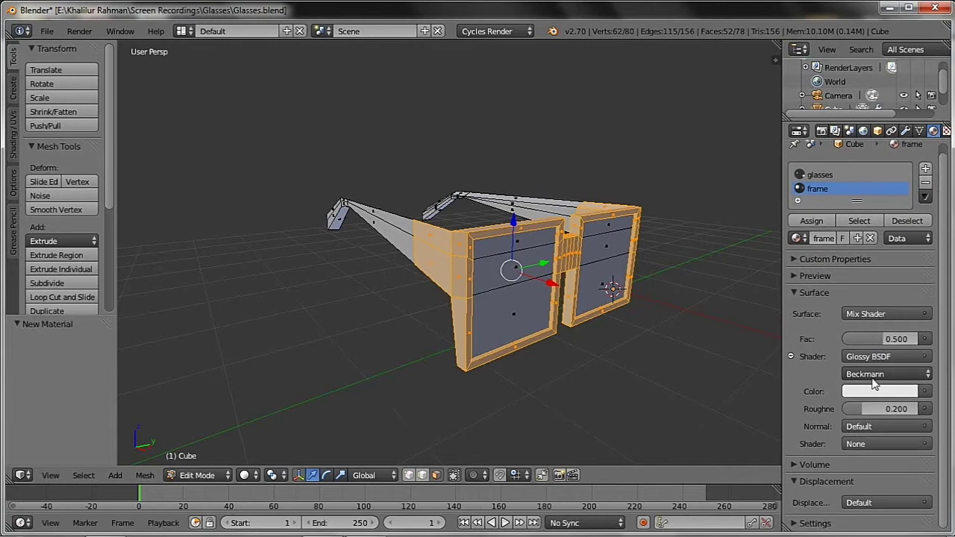
pyautogui.click(858, 444)
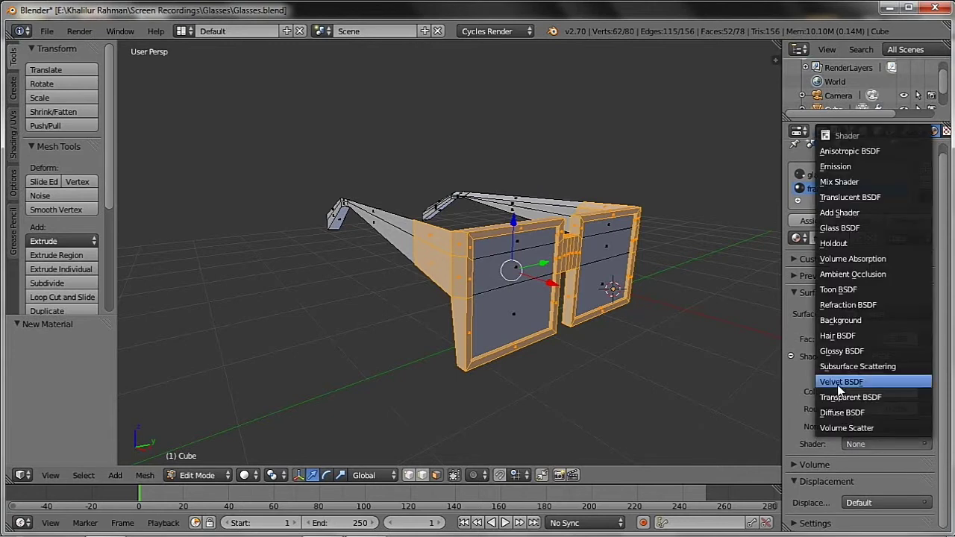
pyautogui.click(842, 351)
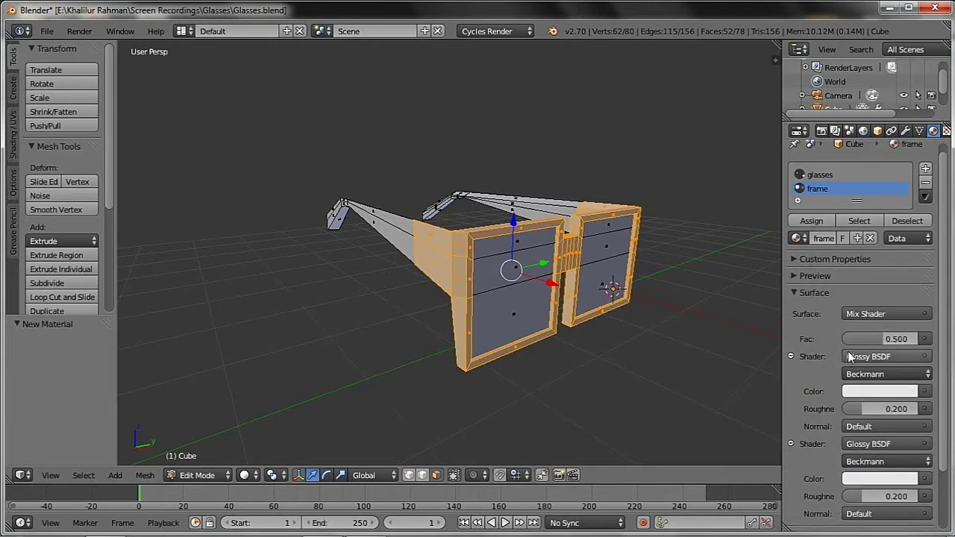
pyautogui.scroll(-3, 866, 336)
# Step: Tint the first Glossy BSDF blue and assign the frame material to the selected faces
pyautogui.click(866, 335)
pyautogui.moveTo(865, 178)
pyautogui.mouseDown()
pyautogui.moveTo(856, 168)
pyautogui.moveTo(891, 160)
pyautogui.mouseUp()
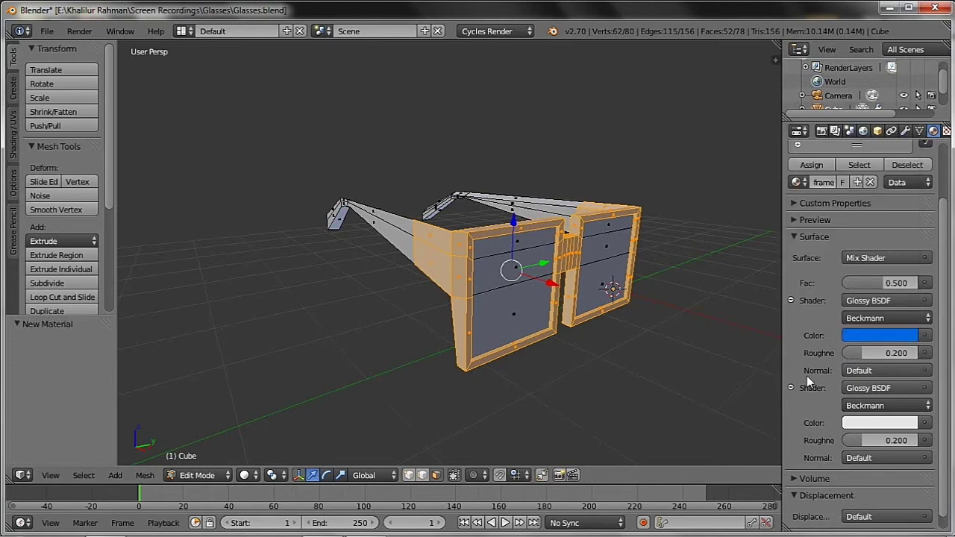
pyautogui.click(814, 165)
pyautogui.click(246, 475)
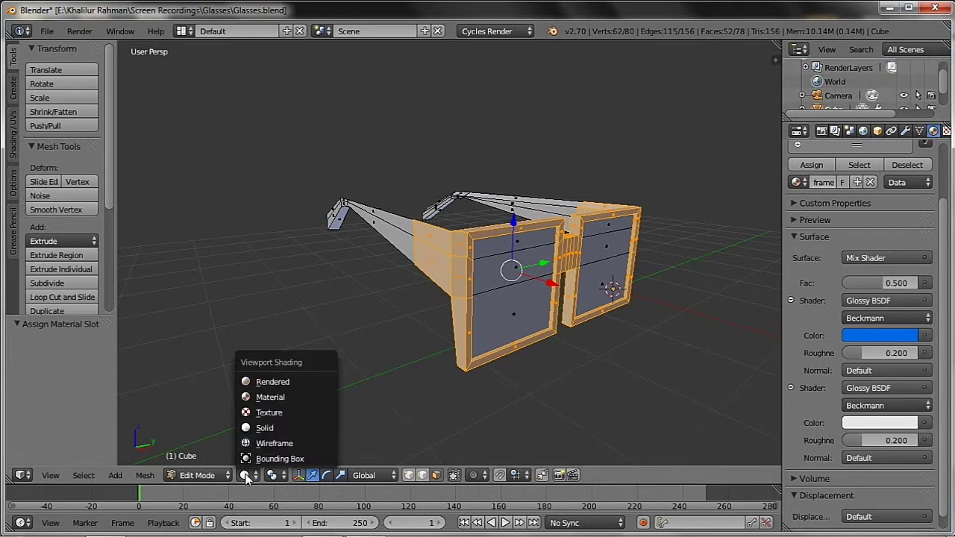
# Step: Box-select the temple arms in front wireframe view
pyautogui.click(246, 478)
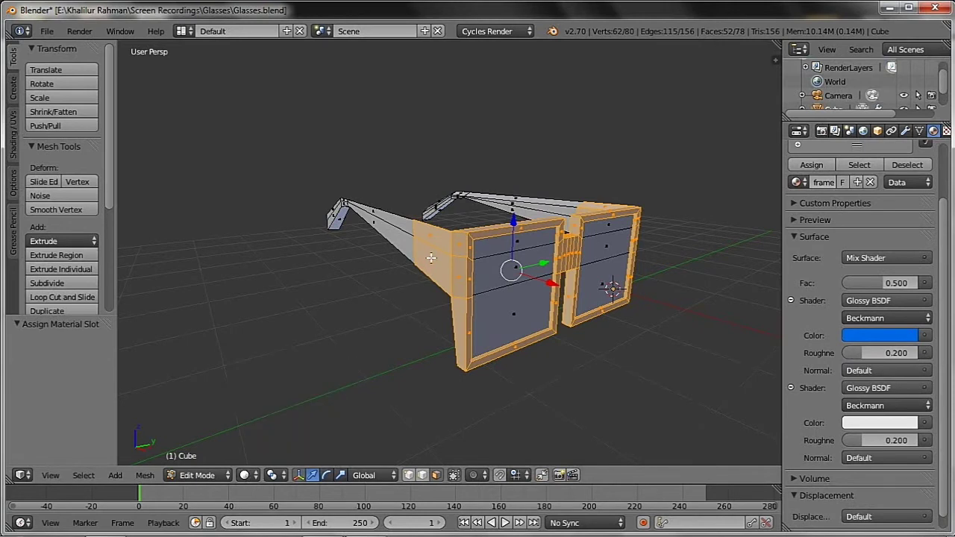
pyautogui.moveTo(430, 257); pyautogui.dragTo(471, 264, button='middle')
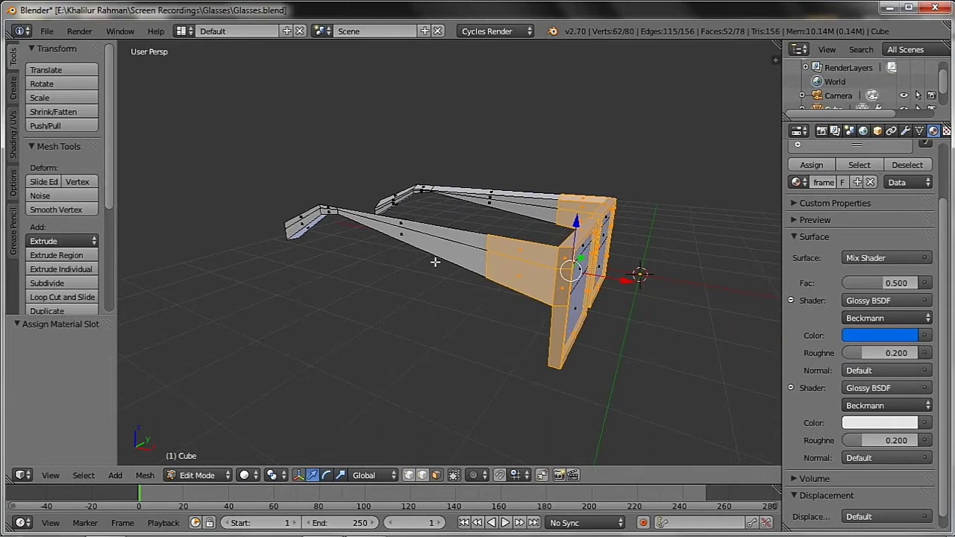
pyautogui.press('KP_1')
pyautogui.press('a')
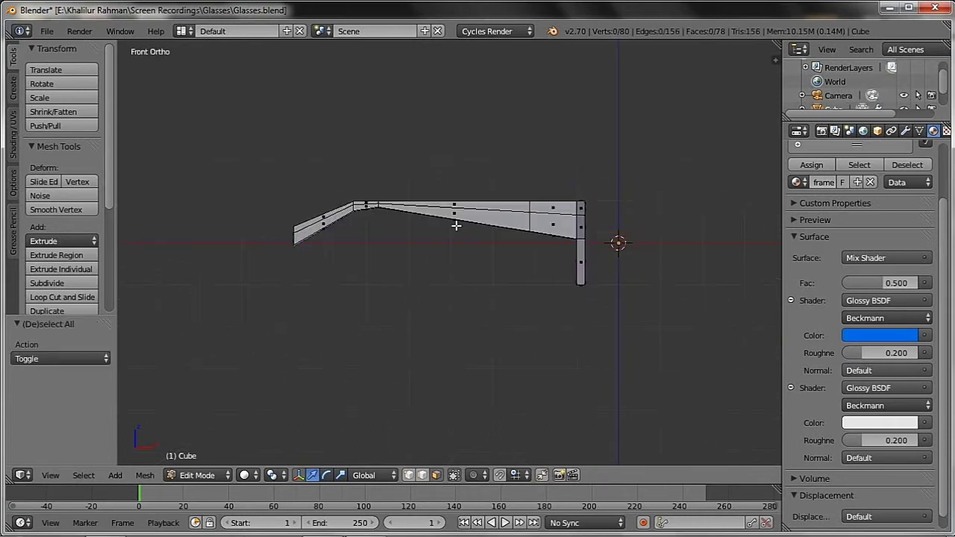
pyautogui.scroll(2, 436, 246)
pyautogui.scroll(2, 447, 224)
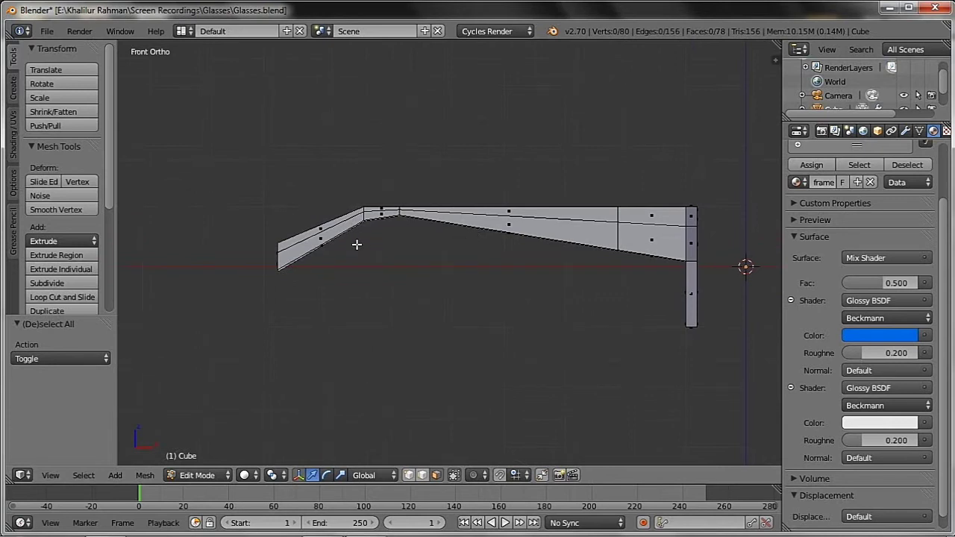
pyautogui.press('z')
pyautogui.press('b')
pyautogui.moveTo(236, 152)
pyautogui.mouseDown()
pyautogui.moveTo(482, 296)
pyautogui.moveTo(548, 309)
pyautogui.mouseUp()
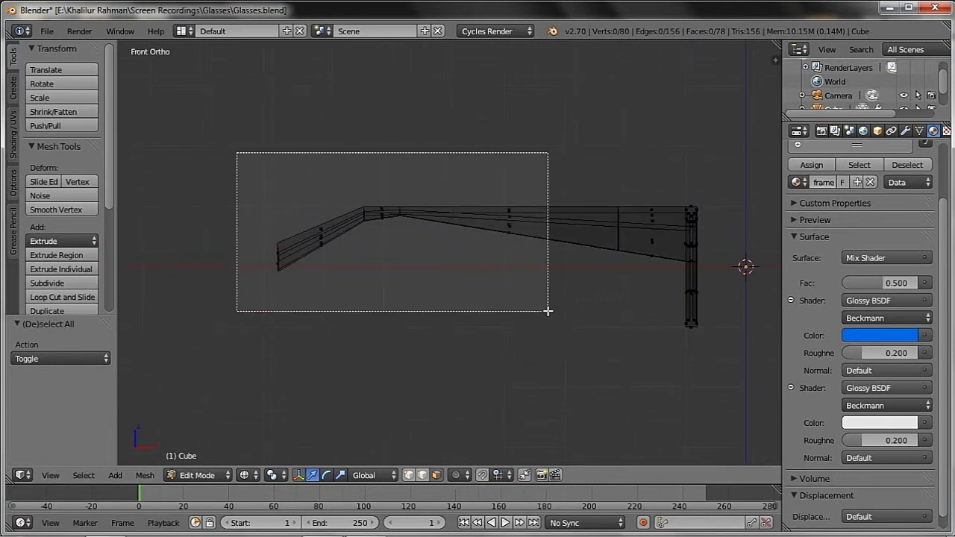
pyautogui.moveTo(606, 283)
pyautogui.mouseDown(button='middle')
pyautogui.moveTo(524, 293)
pyautogui.moveTo(532, 306)
pyautogui.mouseUp(button='middle')
pyautogui.press('z')
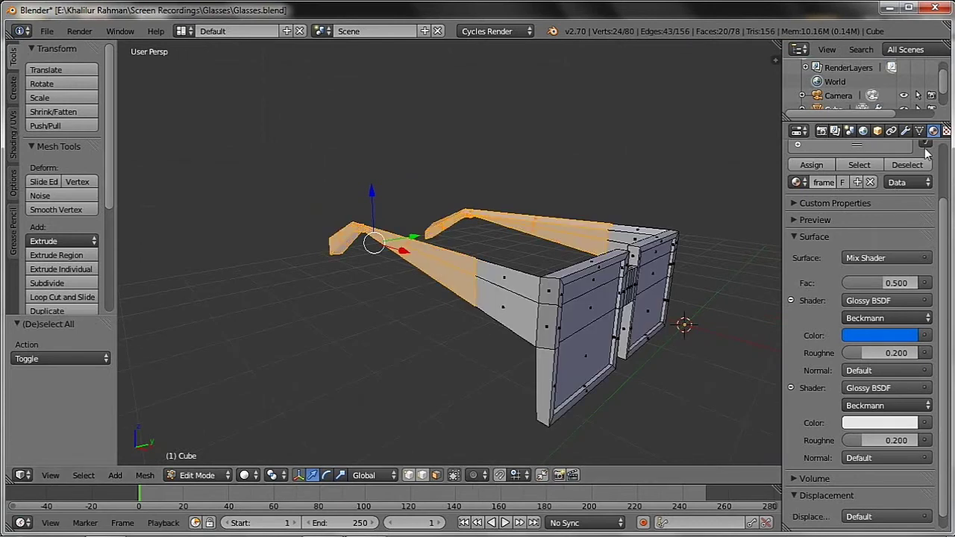
pyautogui.scroll(3, 903, 201)
# Step: Add a third material in near-black (RGB 0.012) and assign it to the arms
pyautogui.click(925, 179)
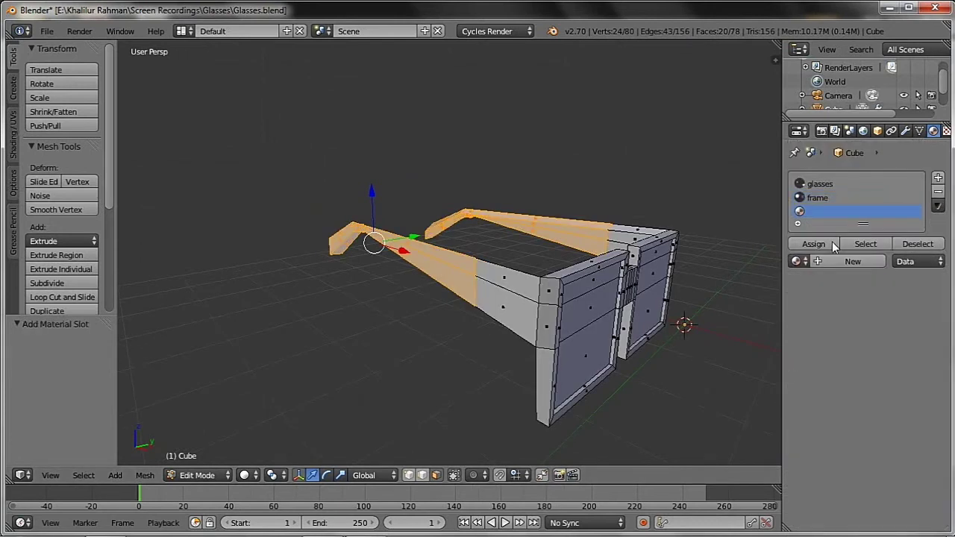
pyautogui.click(831, 261)
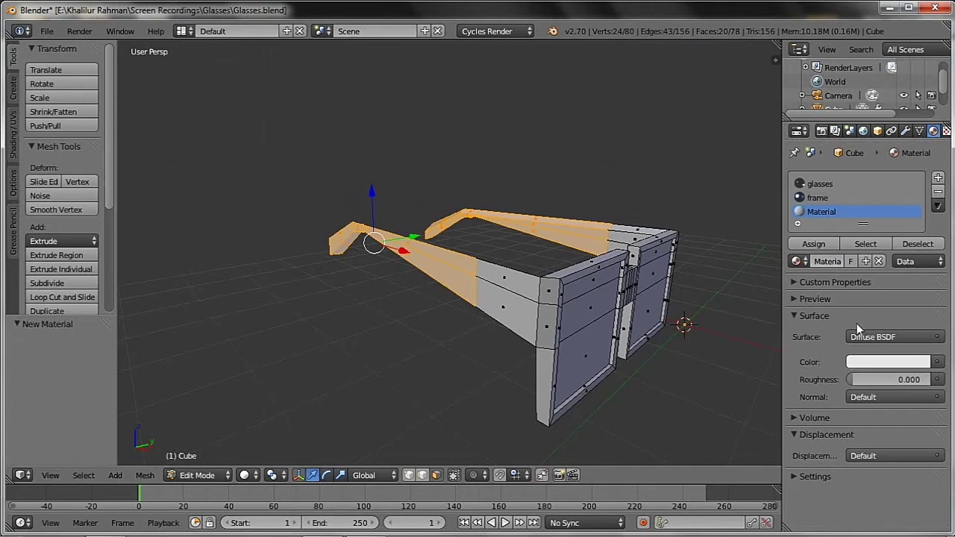
pyautogui.click(888, 363)
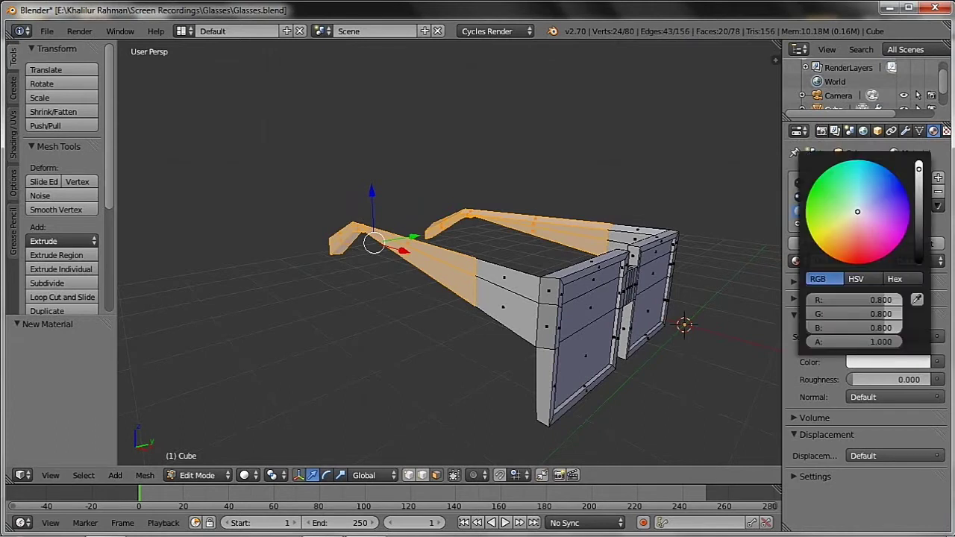
pyautogui.moveTo(919, 170); pyautogui.dragTo(919, 254)
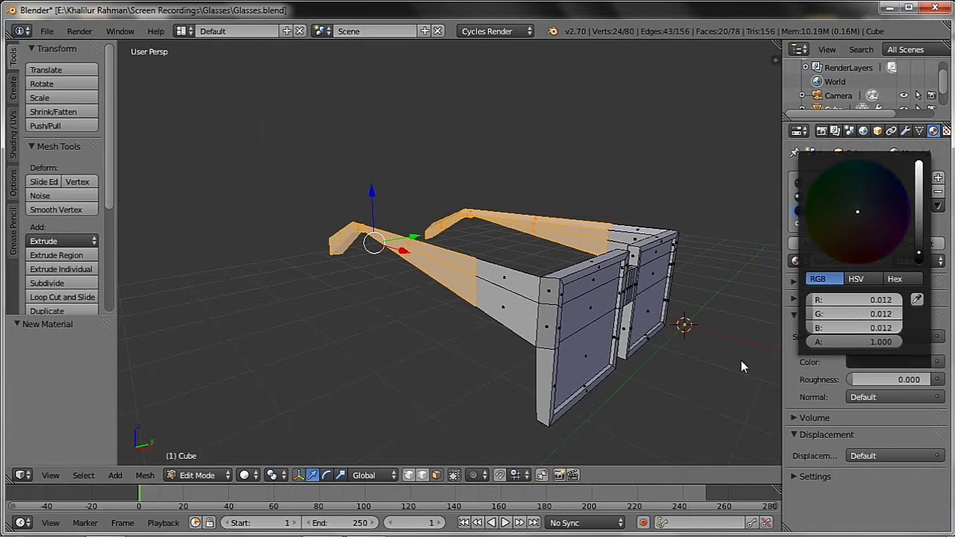
pyautogui.click(808, 244)
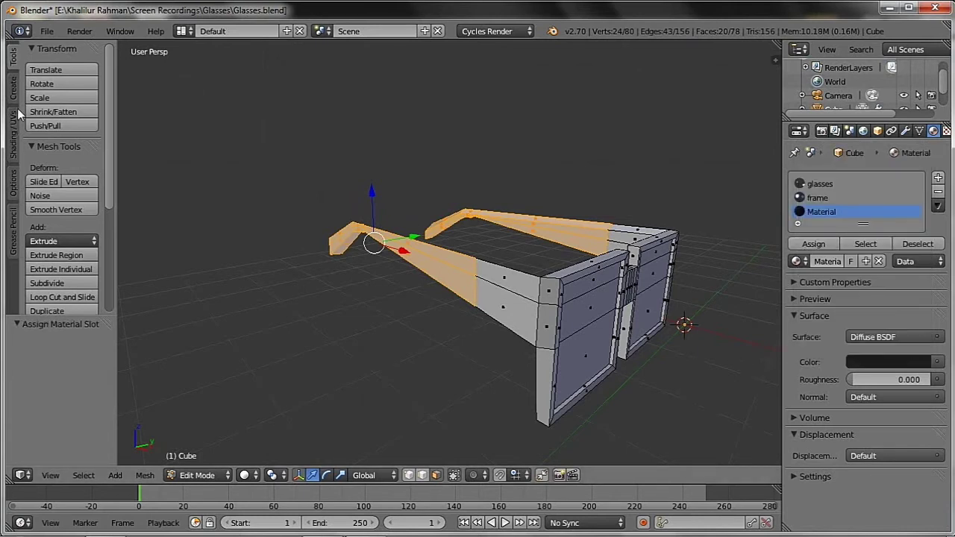
# Step: Switch the glasses back to Object Mode
pyautogui.click(196, 476)
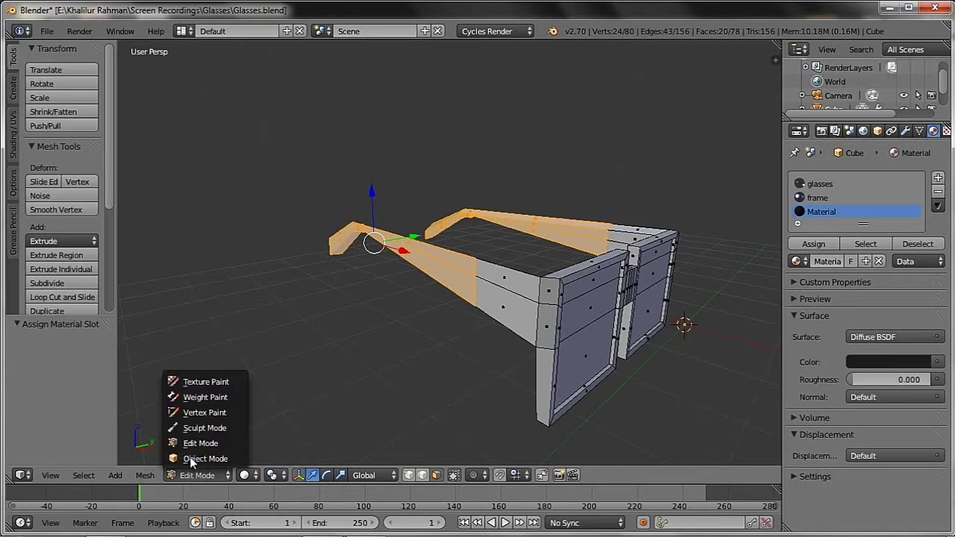
pyautogui.click(195, 457)
pyautogui.moveTo(482, 335)
pyautogui.mouseDown(button='middle')
pyautogui.moveTo(514, 306)
pyautogui.moveTo(497, 239)
pyautogui.mouseUp(button='middle')
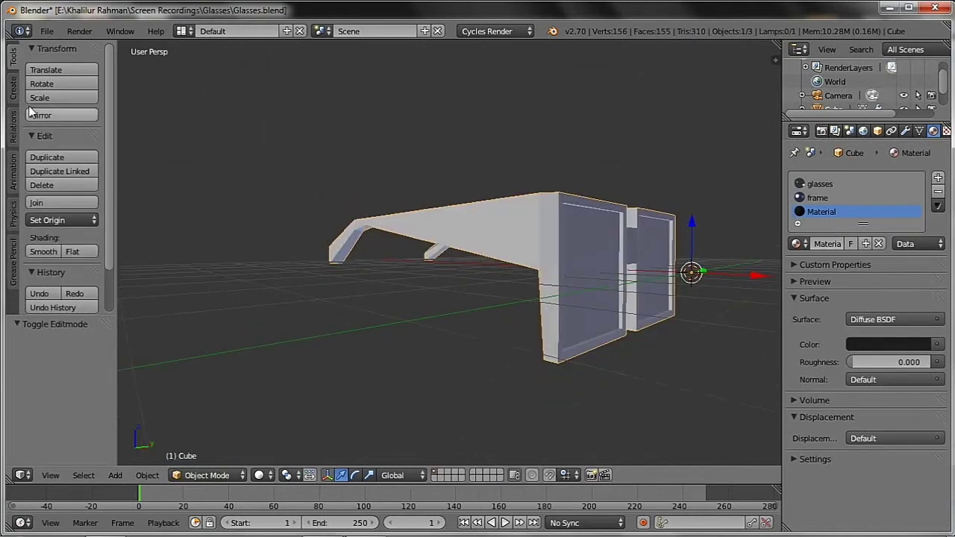
pyautogui.click(13, 90)
# Step: Add a plane and move it -1.003 in Z and -4.161 in X beneath the glasses
pyautogui.click(67, 84)
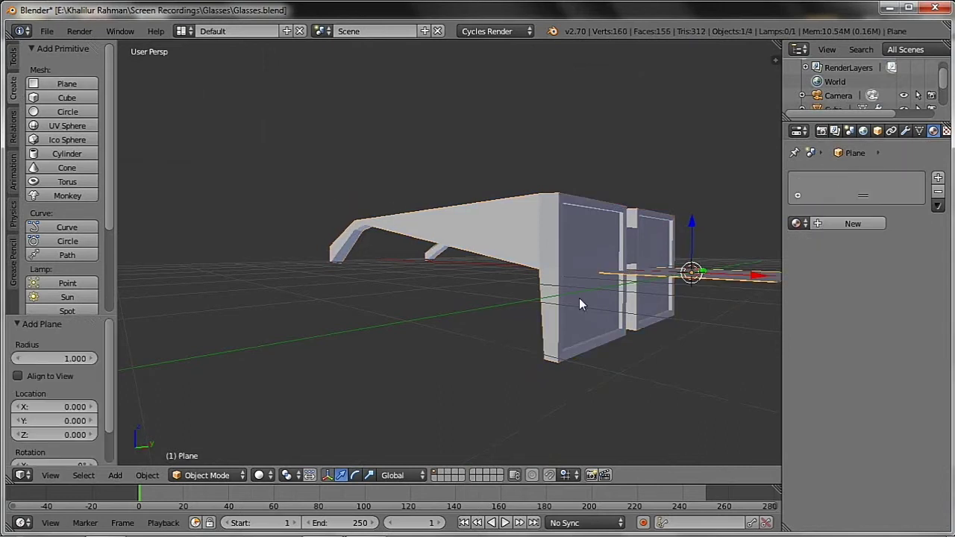
pyautogui.press('KP_1')
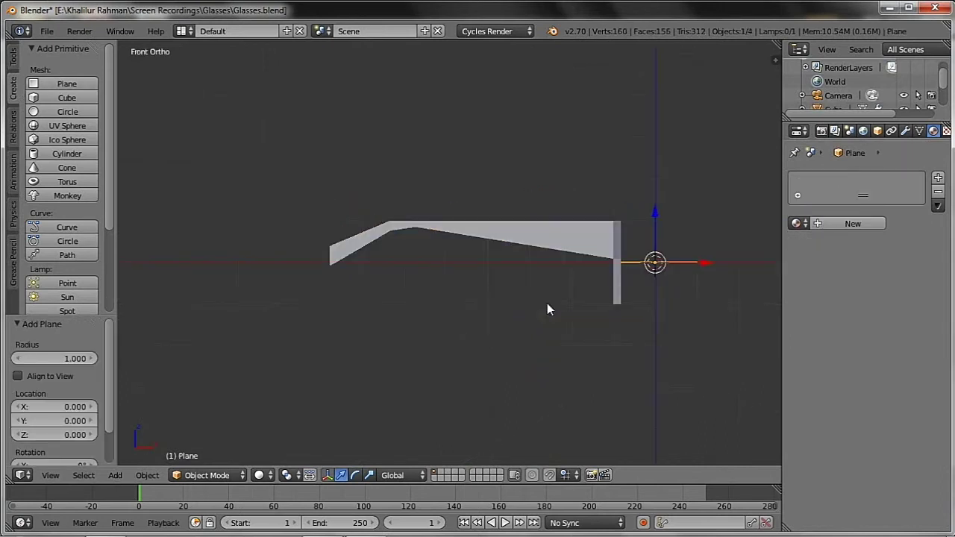
pyautogui.moveTo(654, 216); pyautogui.dragTo(655, 262)
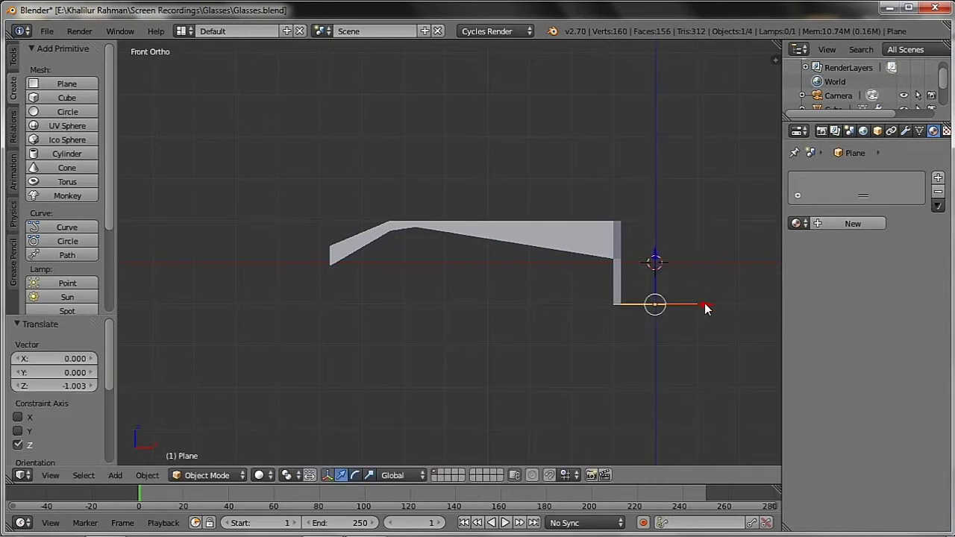
pyautogui.moveTo(706, 308); pyautogui.dragTo(490, 363)
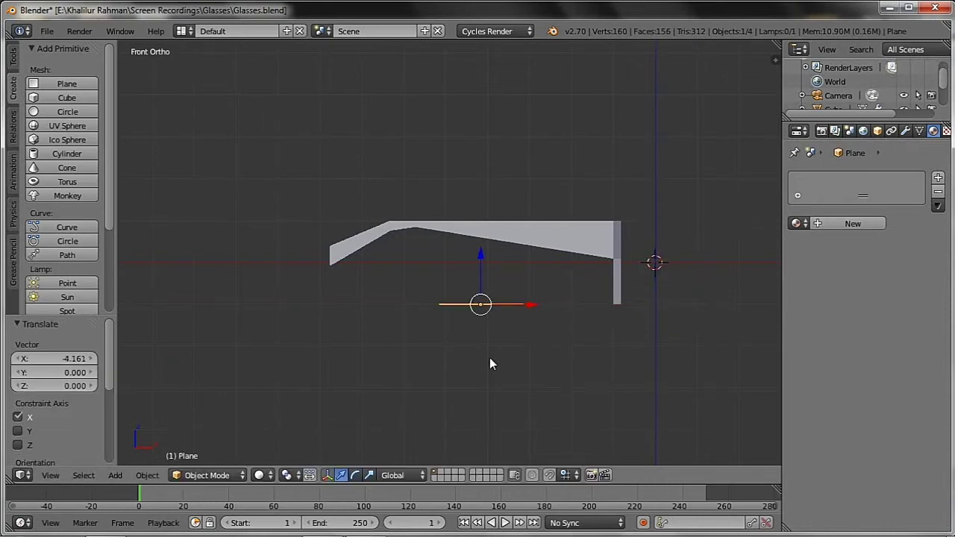
# Step: Scale the plane's mesh by 8.845 into a floor, then add a second plane
pyautogui.press('Tab')
pyautogui.press('s')
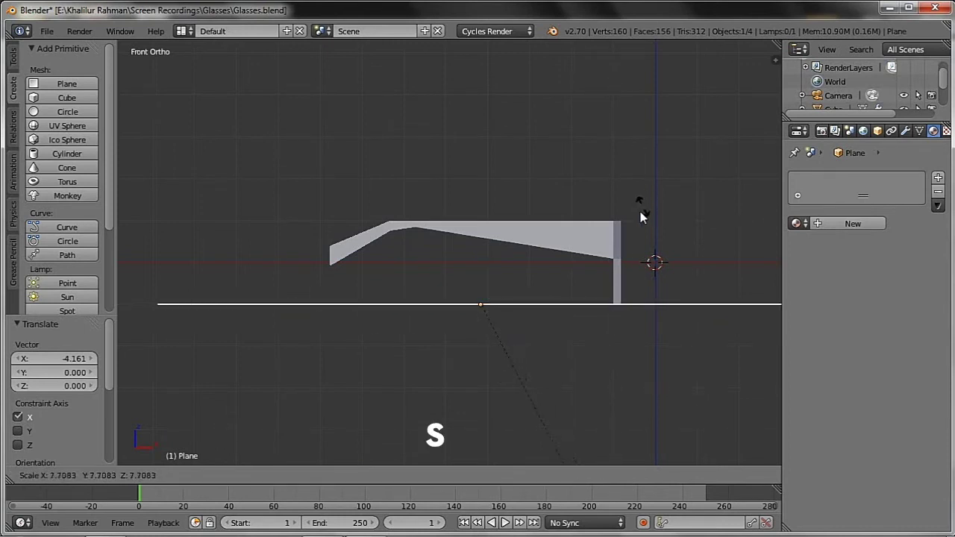
pyautogui.click(611, 292)
pyautogui.press('Tab')
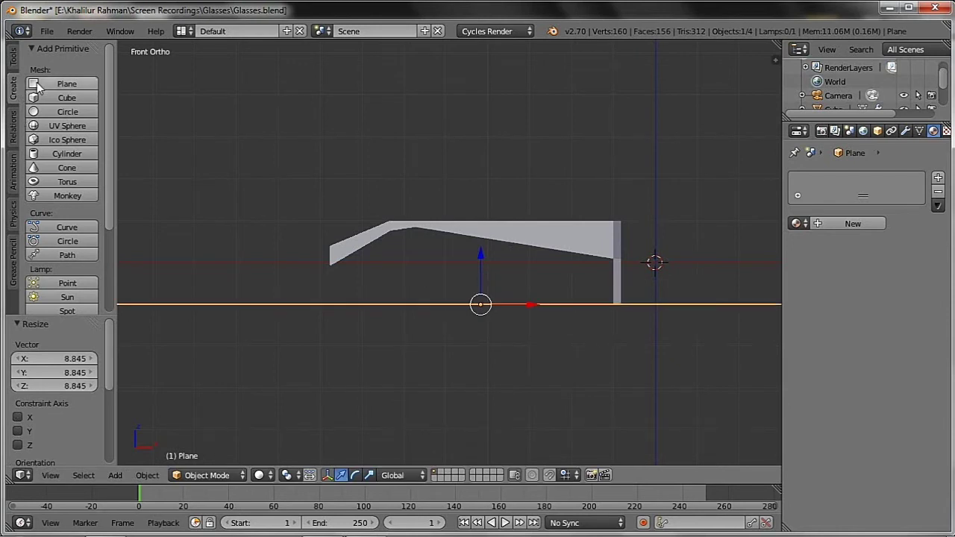
pyautogui.click(64, 83)
# Step: Raise Plane.001 high above the glasses, shift it along X, and scale it to 4.859
pyautogui.moveTo(653, 214); pyautogui.dragTo(639, 69)
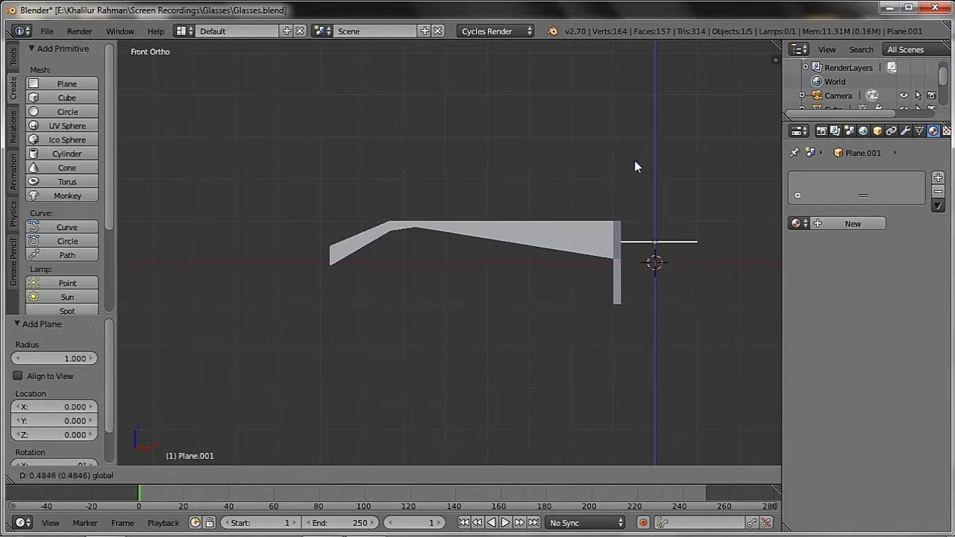
pyautogui.press('g')
pyautogui.press('x')
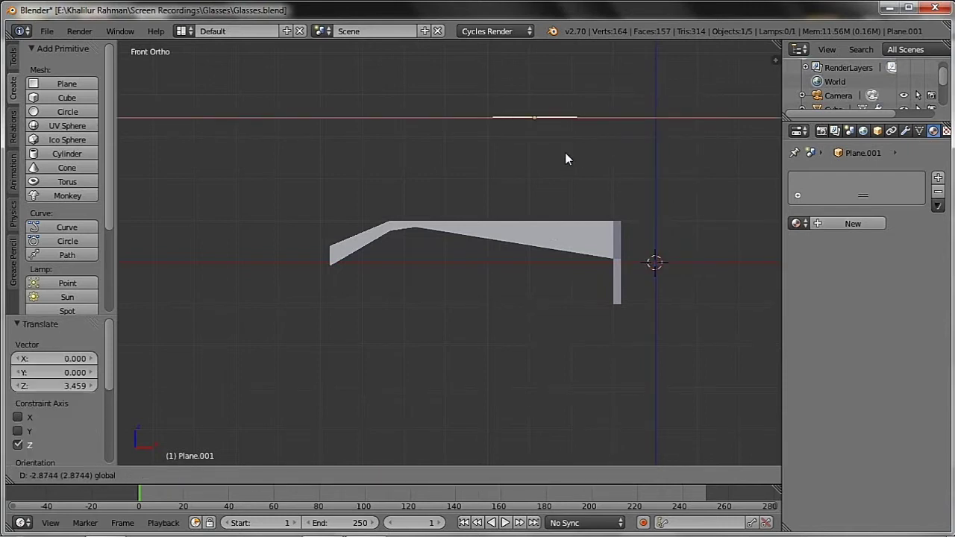
pyautogui.click(548, 163)
pyautogui.scroll(-2, 558, 168)
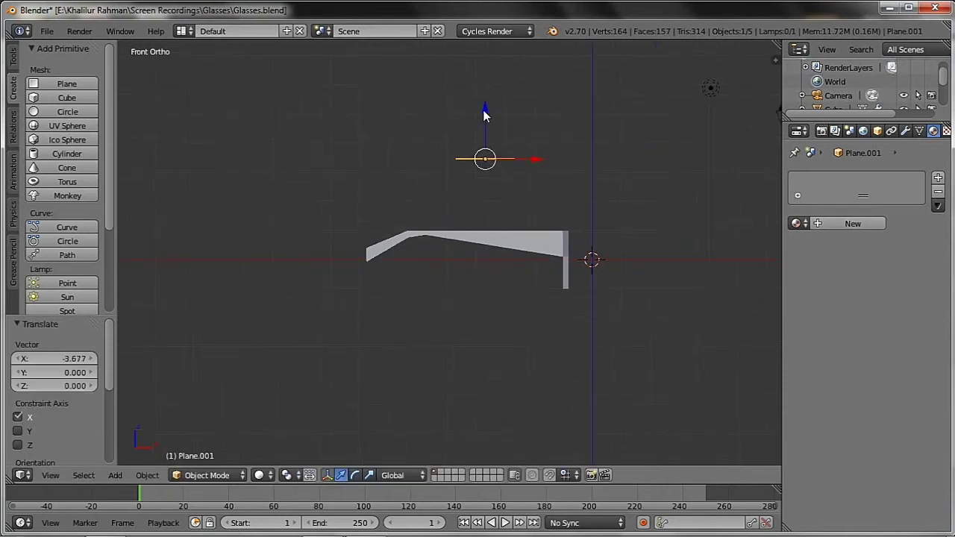
pyautogui.moveTo(483, 110); pyautogui.dragTo(485, 76)
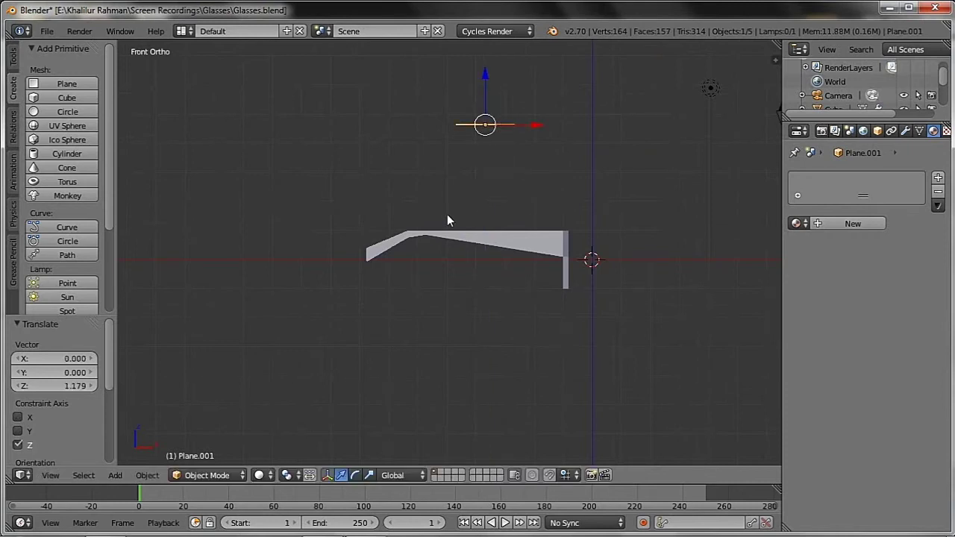
pyautogui.press('s')
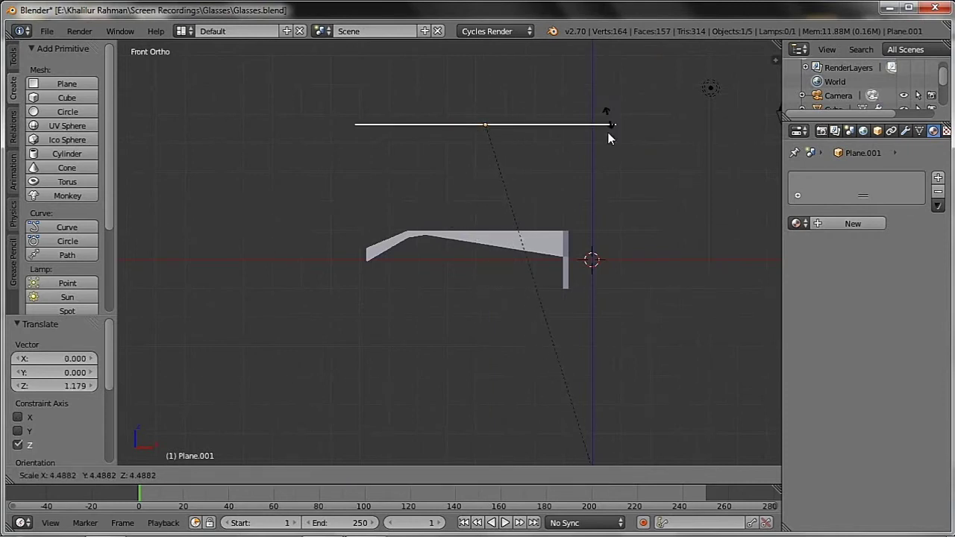
pyautogui.click(587, 136)
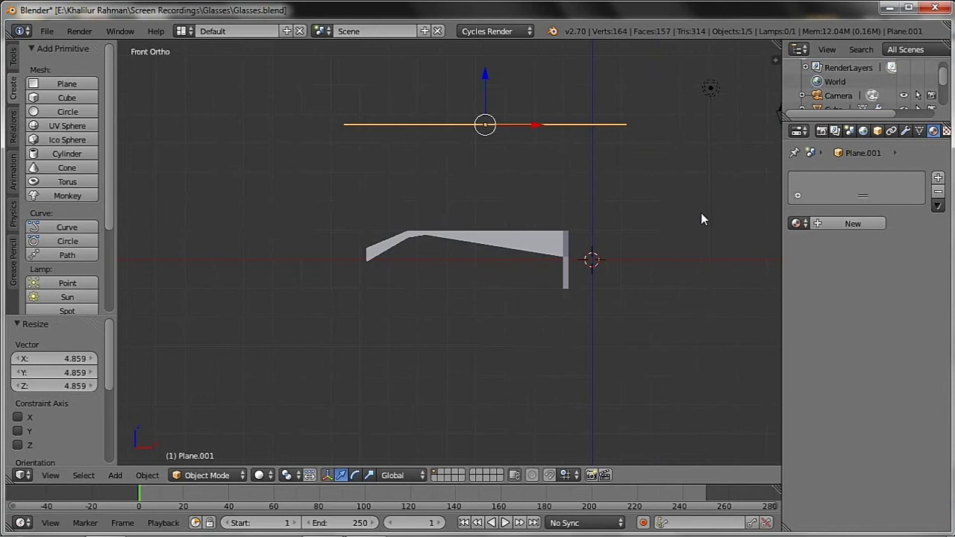
# Step: Give Plane.001 a new Emission material with strength 15
pyautogui.click(859, 223)
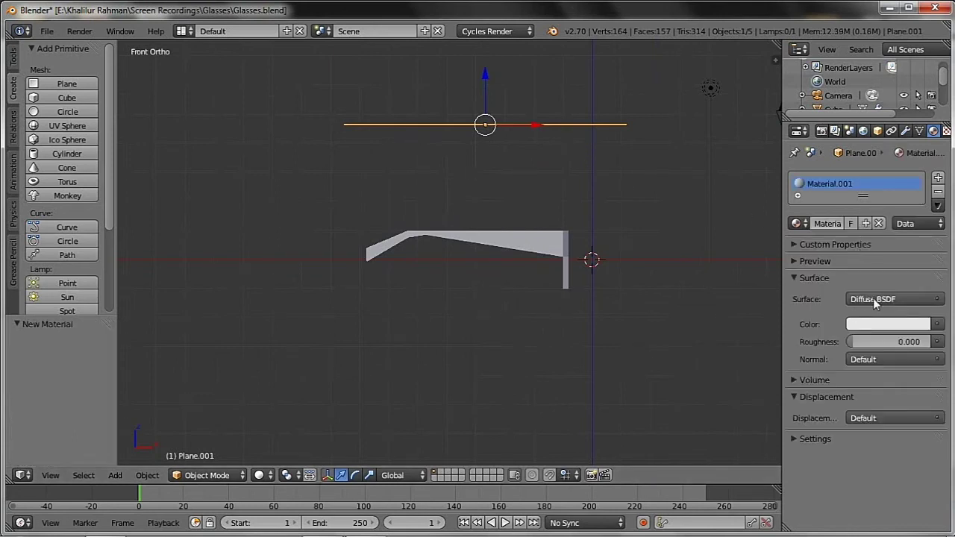
pyautogui.click(873, 298)
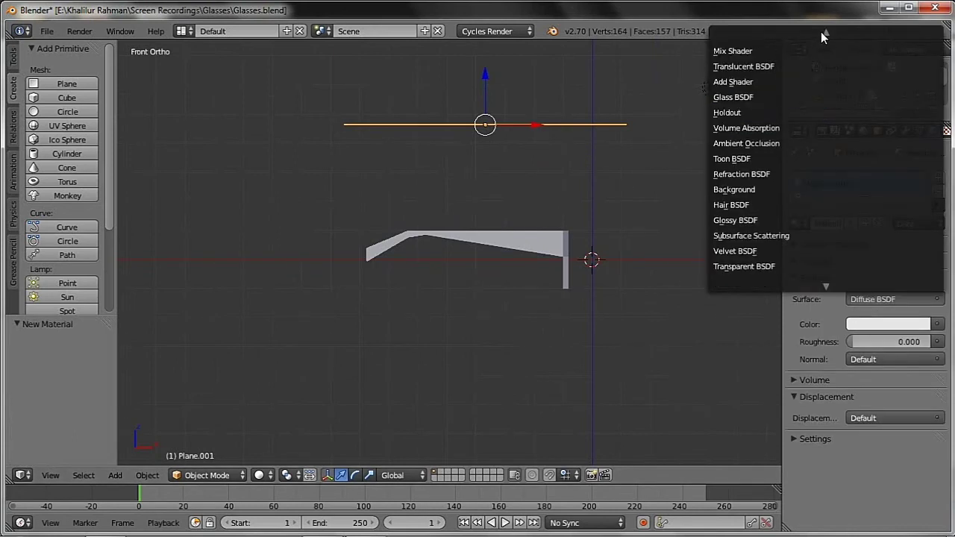
pyautogui.click(752, 68)
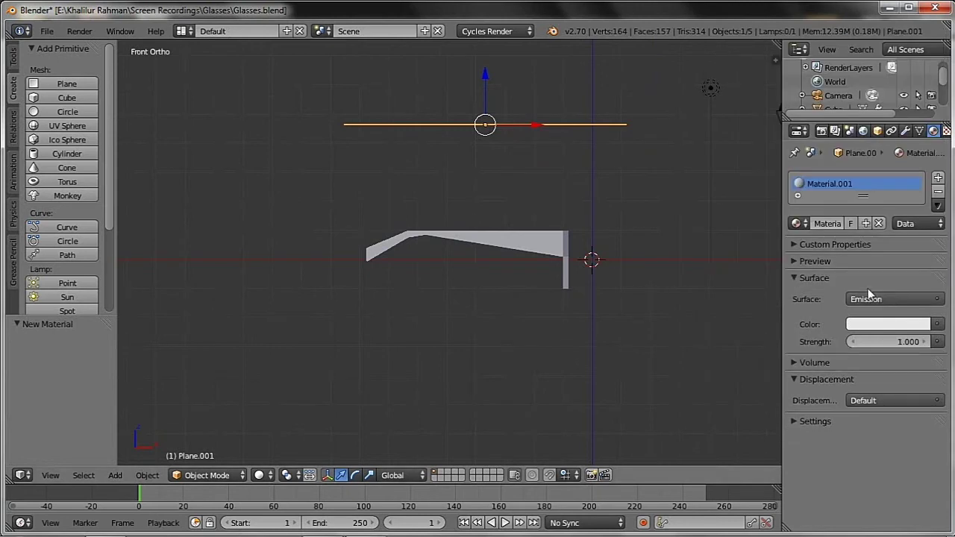
pyautogui.click(885, 340)
pyautogui.write('1')
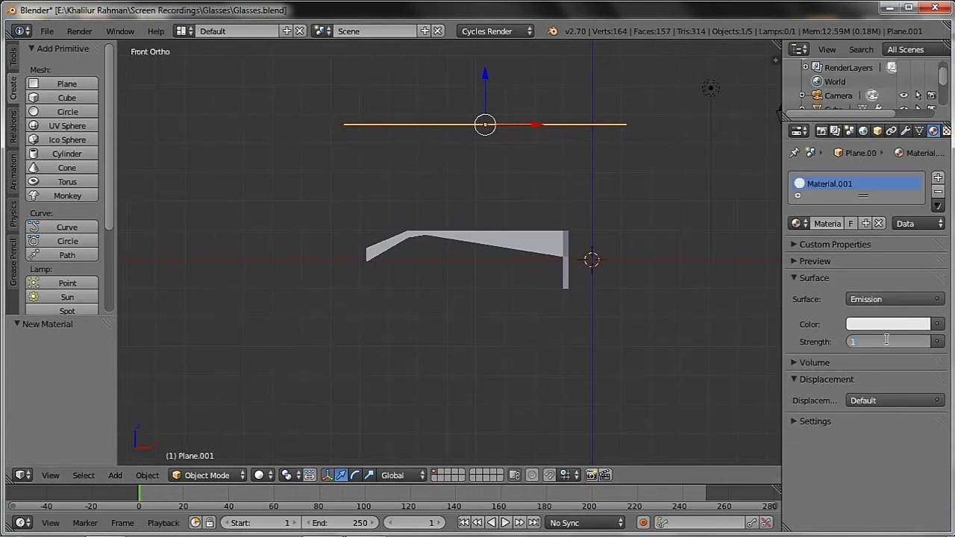
pyautogui.press('Return')
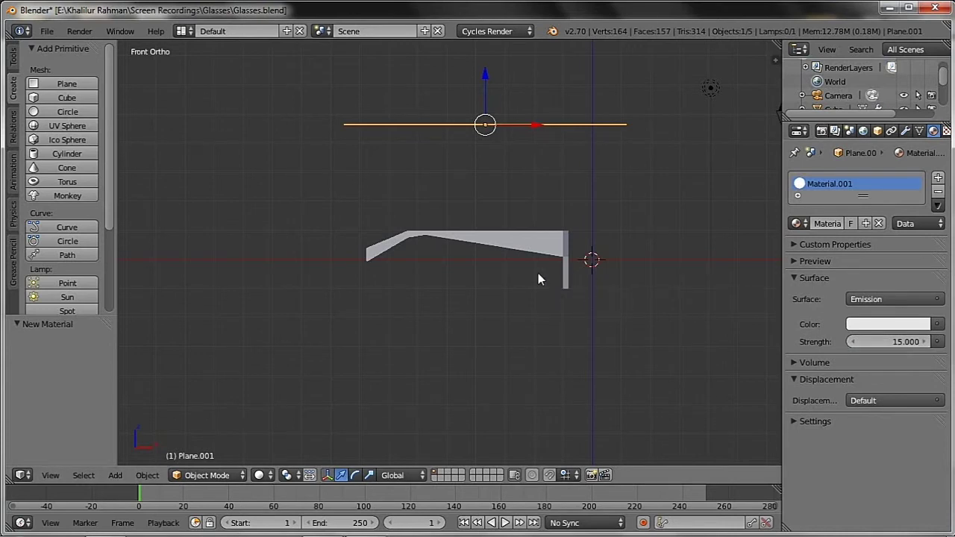
pyautogui.rightClick(543, 294)
# Step: Tilt the glasses about -7.48° around Y and move the floor plane along Z
pyautogui.rightClick(551, 245)
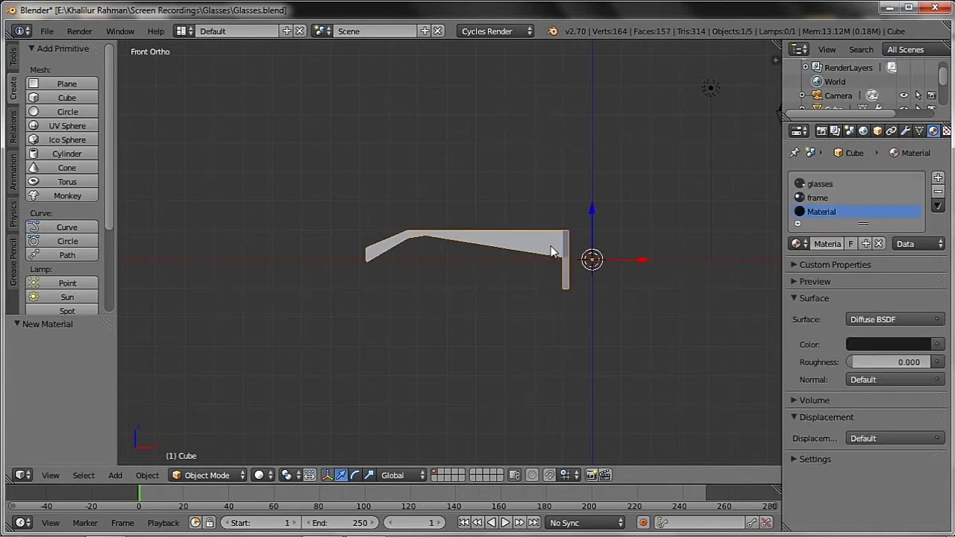
pyautogui.scroll(2, 549, 250)
pyautogui.press('r')
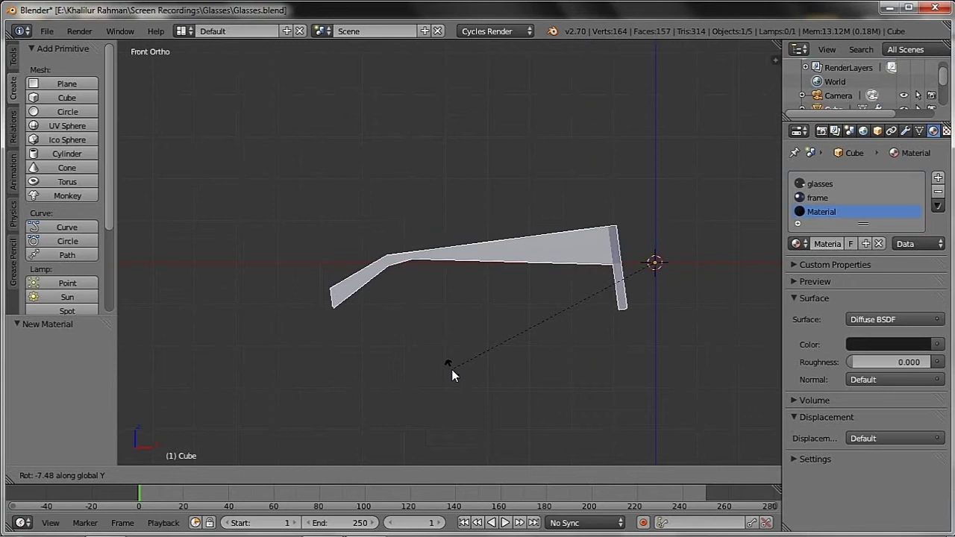
pyautogui.click(452, 369)
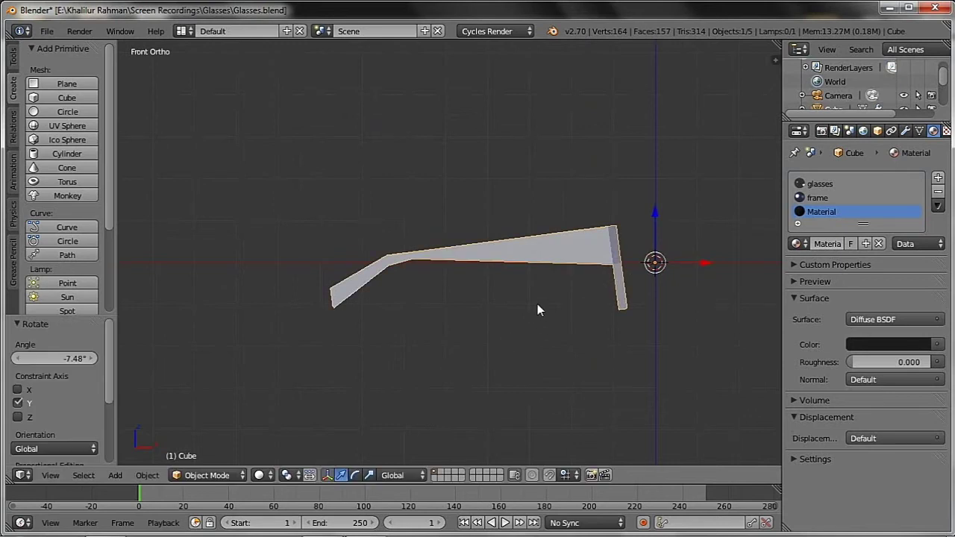
pyautogui.rightClick(538, 303)
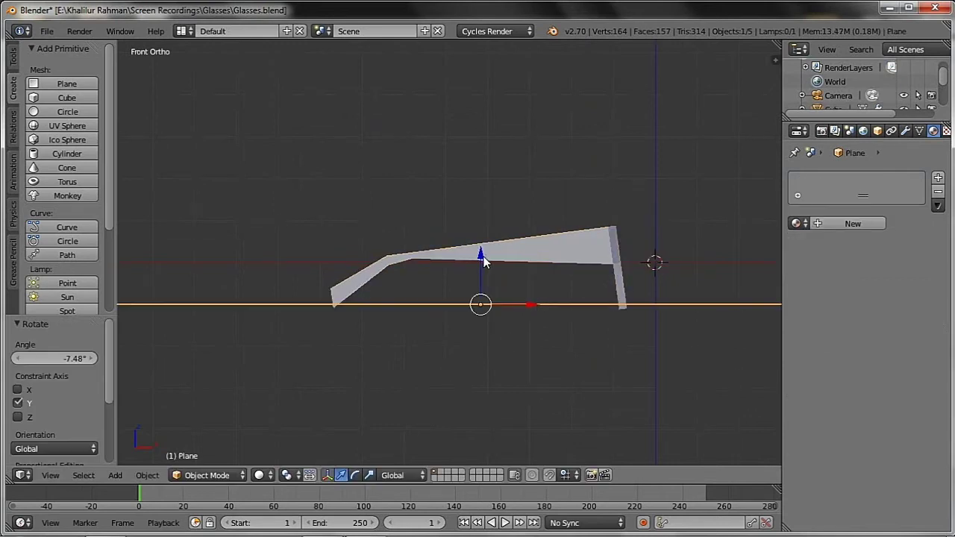
pyautogui.press('g')
pyautogui.press('z')
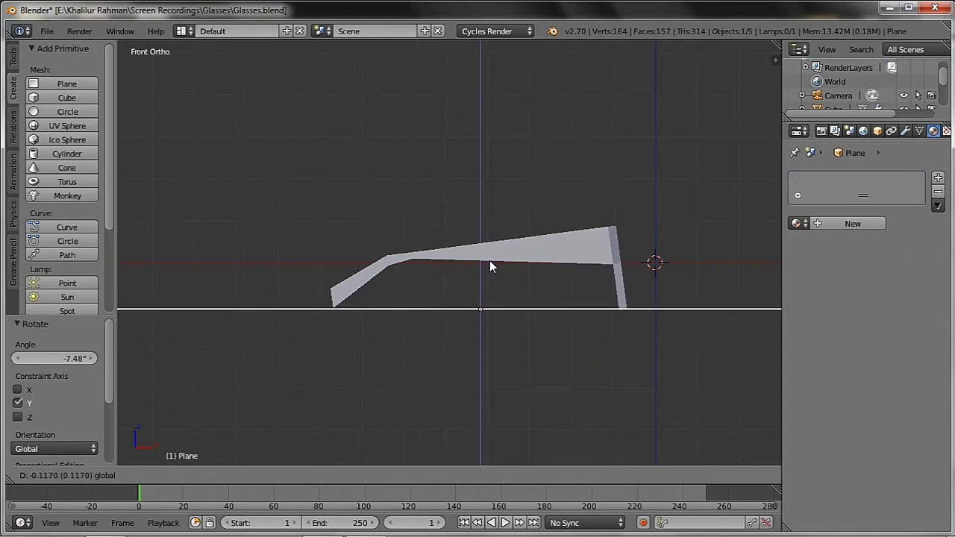
pyautogui.click(489, 260)
# Step: Add a small extra tilt to the glasses and adjust the floor to touch their lower ends
pyautogui.rightClick(471, 247)
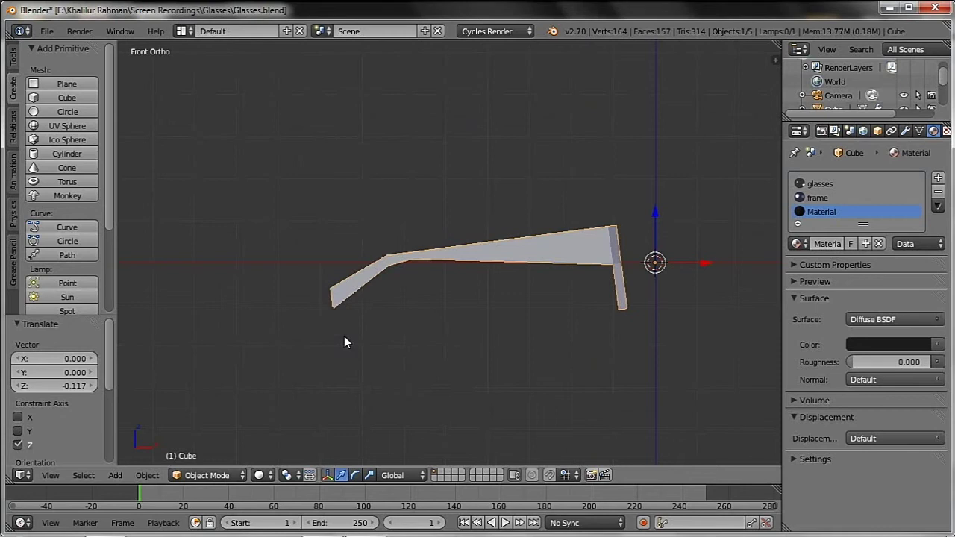
pyautogui.press('r')
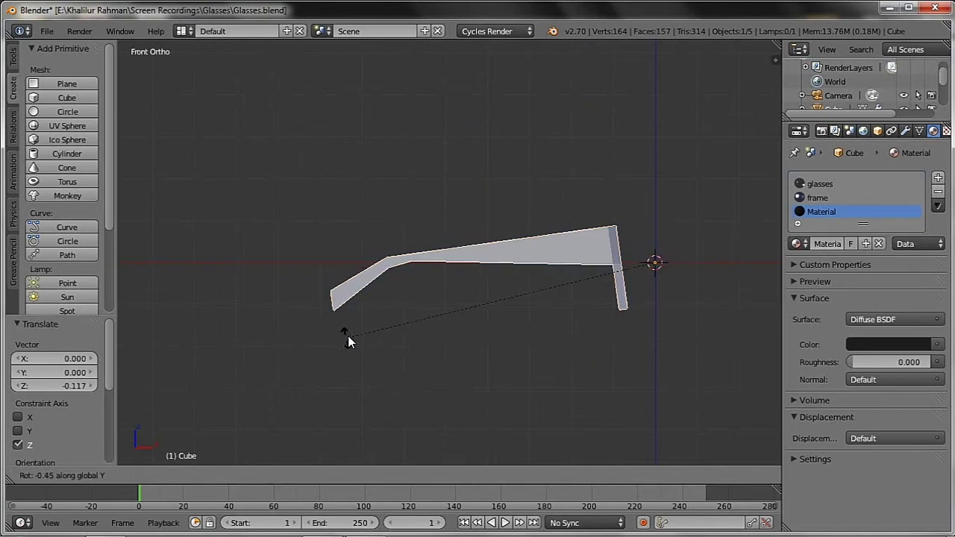
pyautogui.click(348, 335)
pyautogui.rightClick(454, 306)
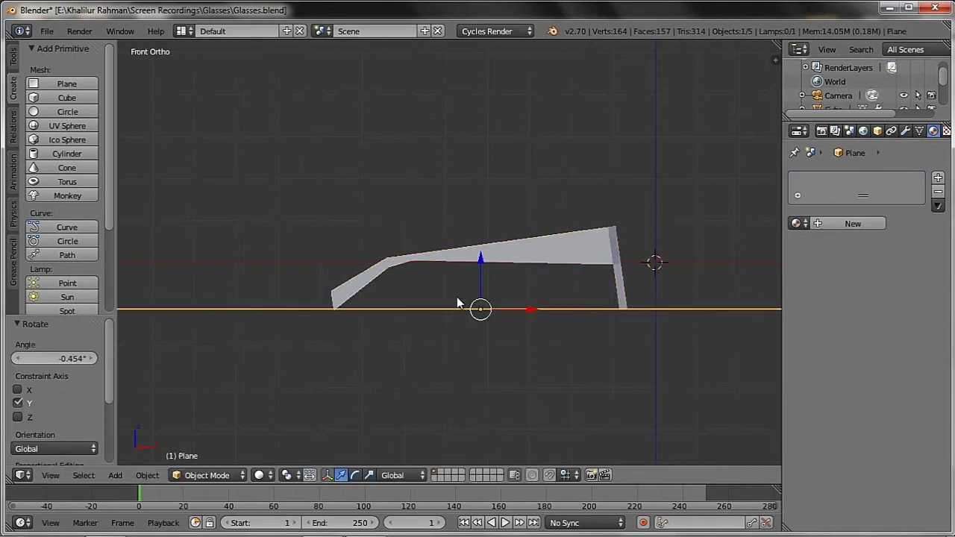
pyautogui.moveTo(479, 262); pyautogui.dragTo(482, 262)
pyautogui.moveTo(483, 262)
pyautogui.mouseDown(button='middle')
pyautogui.moveTo(639, 280)
pyautogui.moveTo(553, 276)
pyautogui.moveTo(565, 293)
pyautogui.mouseUp(button='middle')
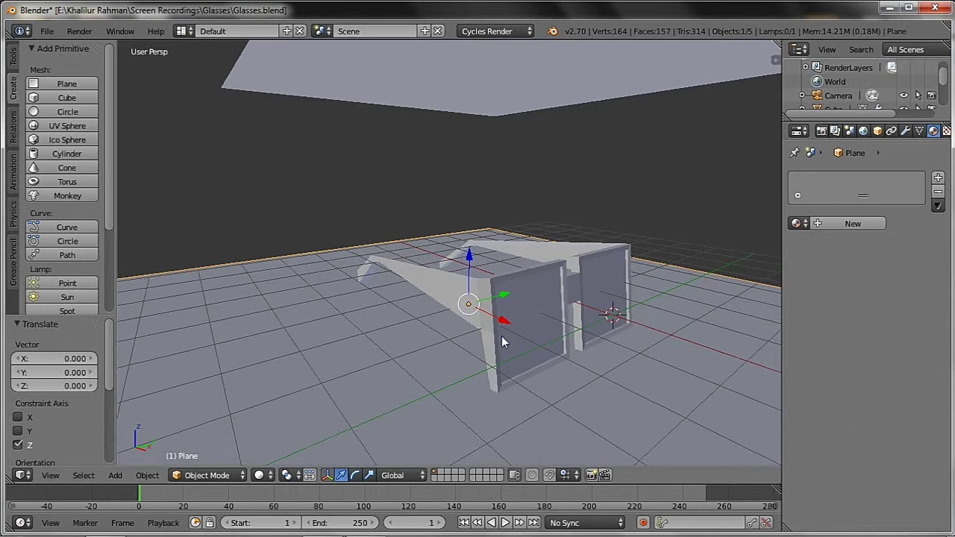
# Step: Select the glasses object and switch it to Edit Mode
pyautogui.rightClick(545, 289)
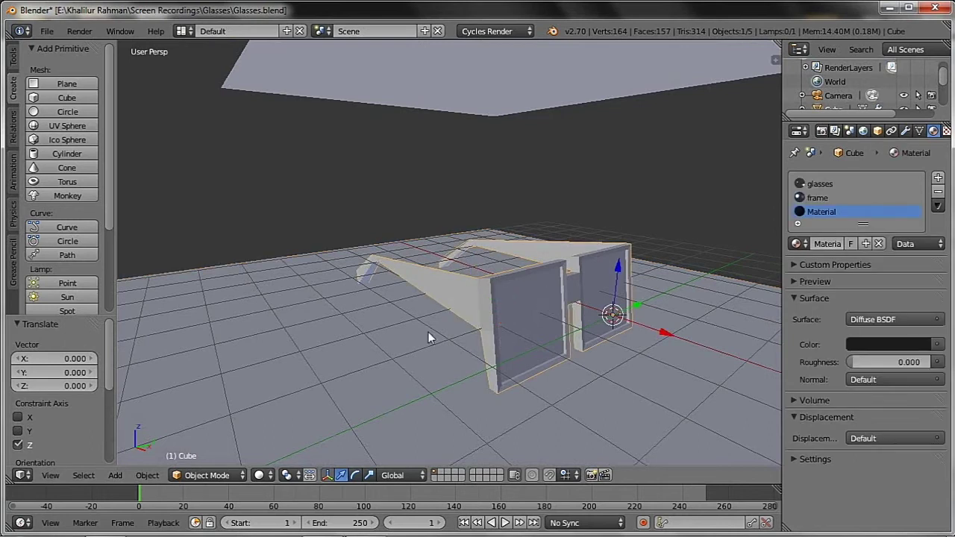
pyautogui.click(206, 475)
pyautogui.click(209, 444)
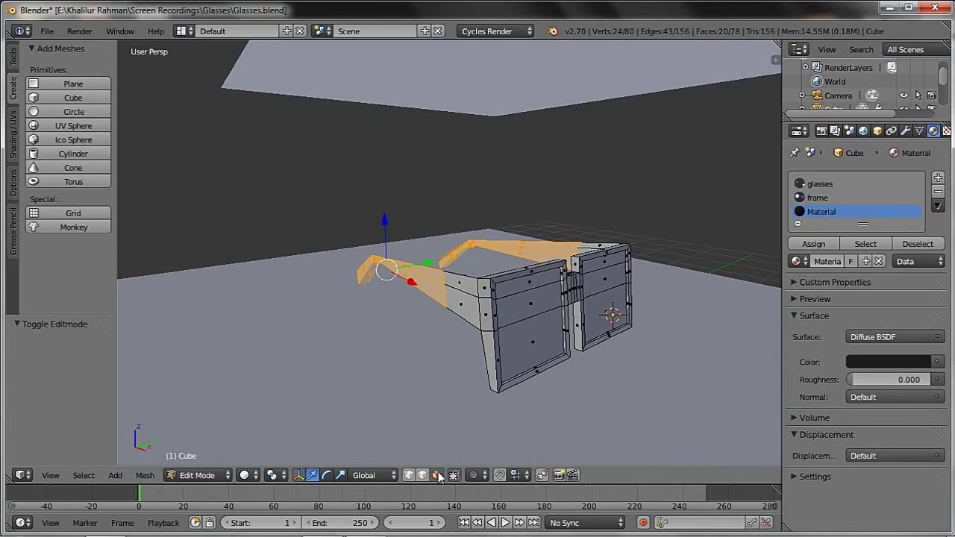
# Step: Select the lens faces from the front and side angles
pyautogui.rightClick(533, 287)
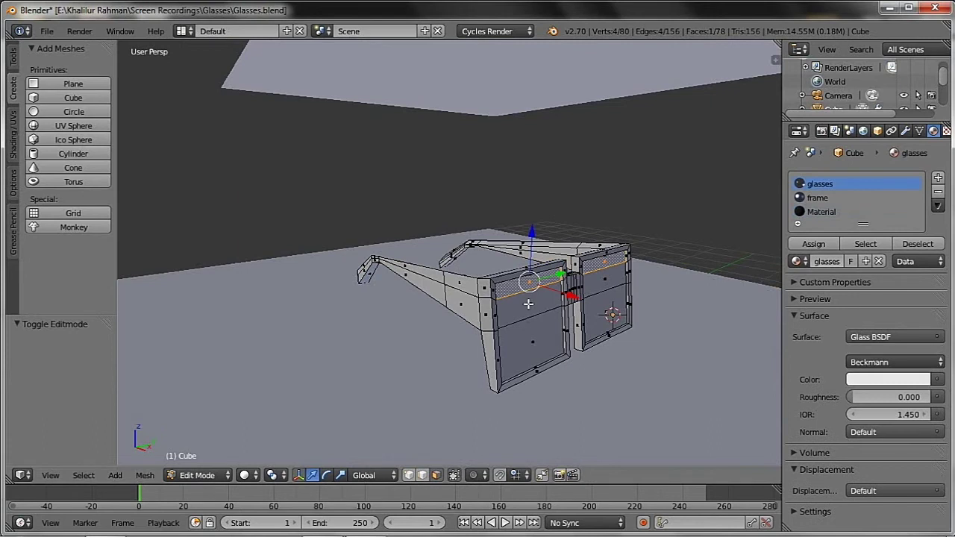
pyautogui.keyDown('shift'); pyautogui.rightClick(536, 334); pyautogui.keyUp('shift')
pyautogui.moveTo(536, 333); pyautogui.dragTo(579, 232, button='middle')
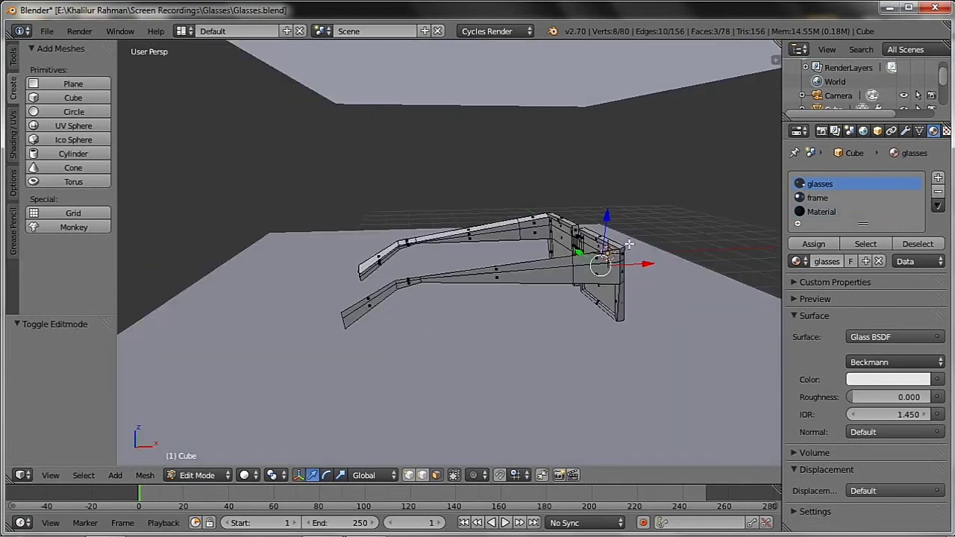
pyautogui.keyDown('shift'); pyautogui.rightClick(582, 225); pyautogui.keyUp('shift')
pyautogui.keyDown('shift'); pyautogui.rightClick(578, 244); pyautogui.keyUp('shift')
pyautogui.keyDown('shift'); pyautogui.rightClick(580, 257); pyautogui.keyUp('shift')
pyautogui.moveTo(580, 256)
pyautogui.mouseDown(button='middle')
pyautogui.moveTo(552, 292)
pyautogui.moveTo(545, 284)
pyautogui.mouseUp(button='middle')
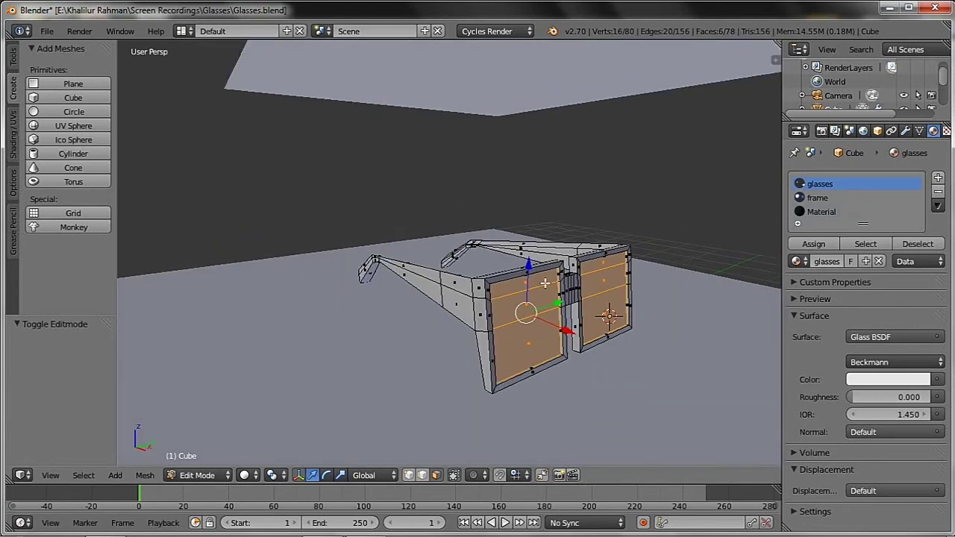
# Step: Add a Subdivision Surface modifier to the glasses with viewport subdivisions set to 2
pyautogui.click(906, 131)
pyautogui.click(898, 179)
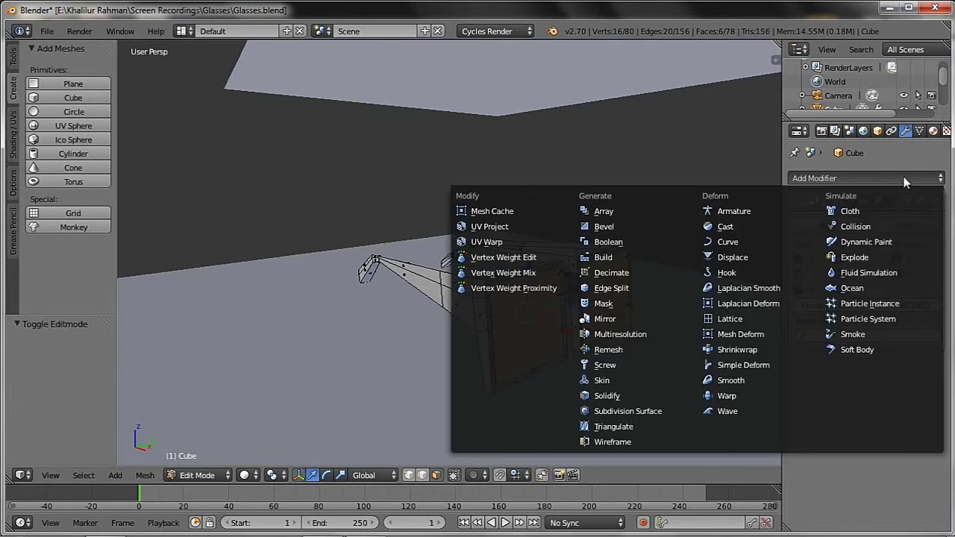
pyautogui.click(631, 411)
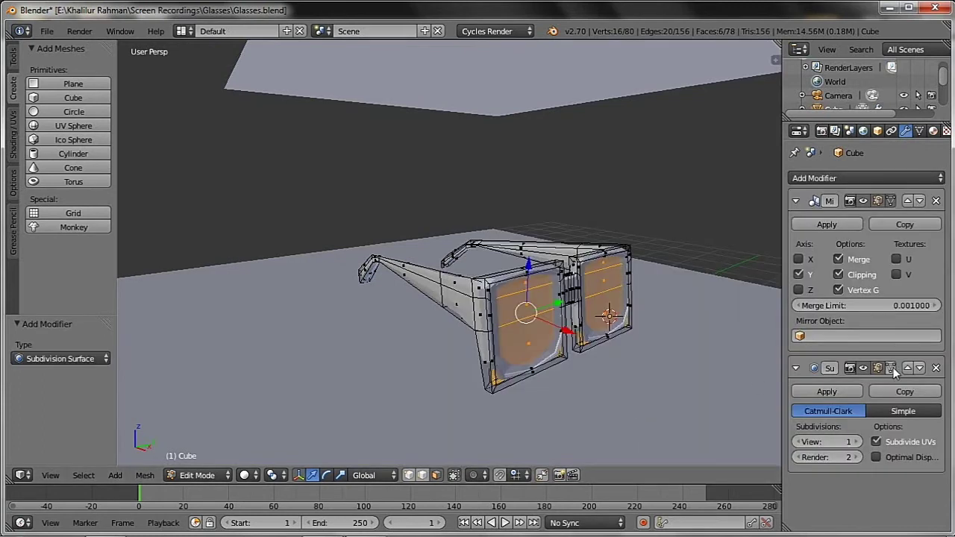
pyautogui.click(856, 442)
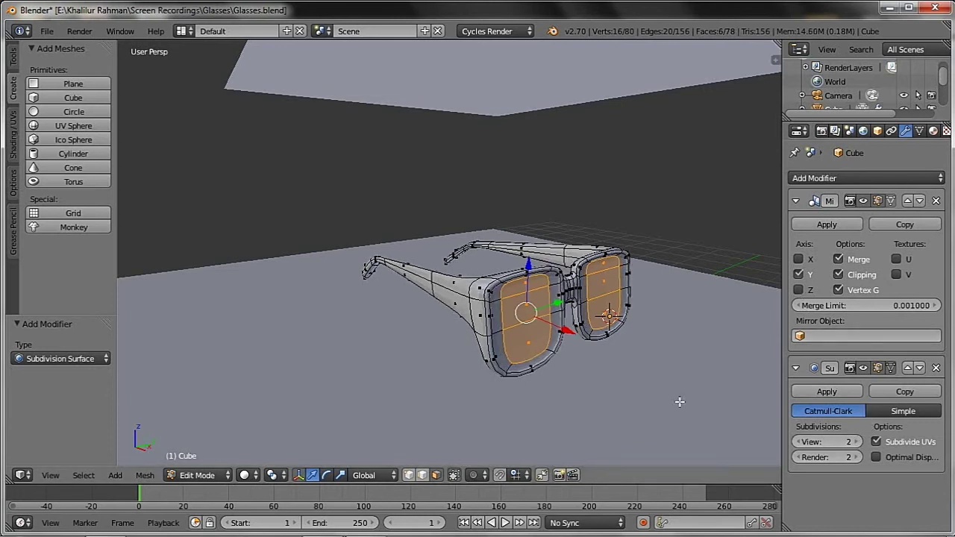
# Step: In the N side panel, set the selected lens edges' Mean Crease to 1.00
pyautogui.press('n')
pyautogui.scroll(1, 723, 295)
pyautogui.scroll(4, 723, 295)
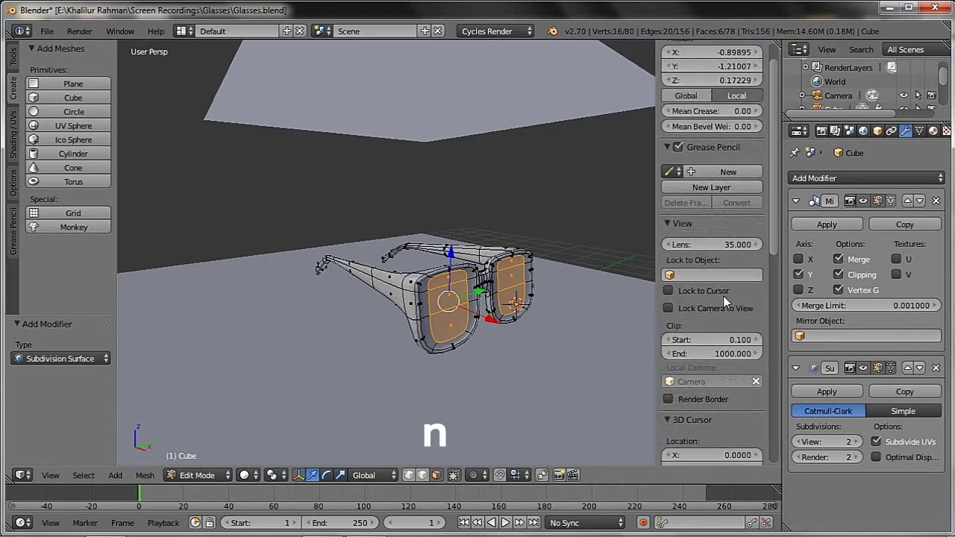
pyautogui.scroll(1, 723, 295)
pyautogui.moveTo(685, 142); pyautogui.dragTo(760, 142)
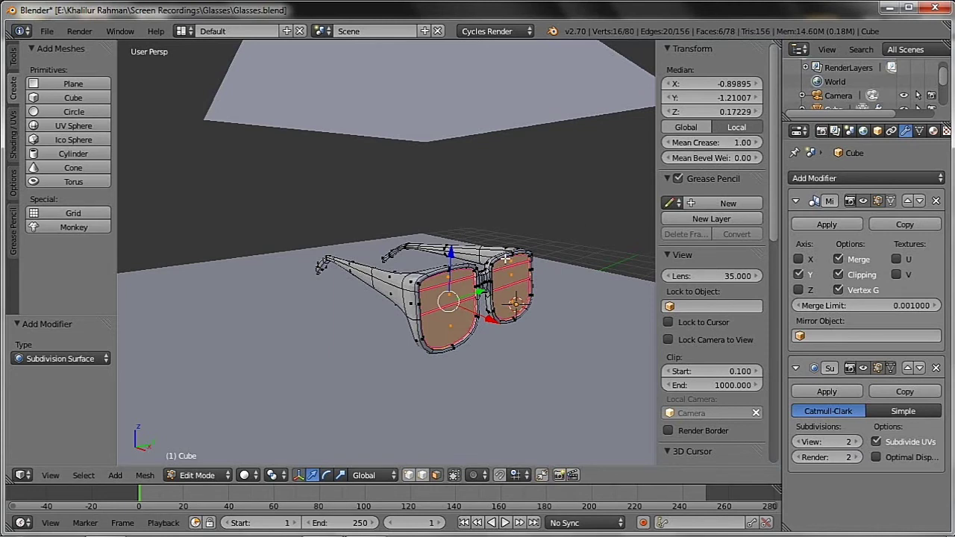
pyautogui.moveTo(446, 273); pyautogui.dragTo(452, 270, button='middle')
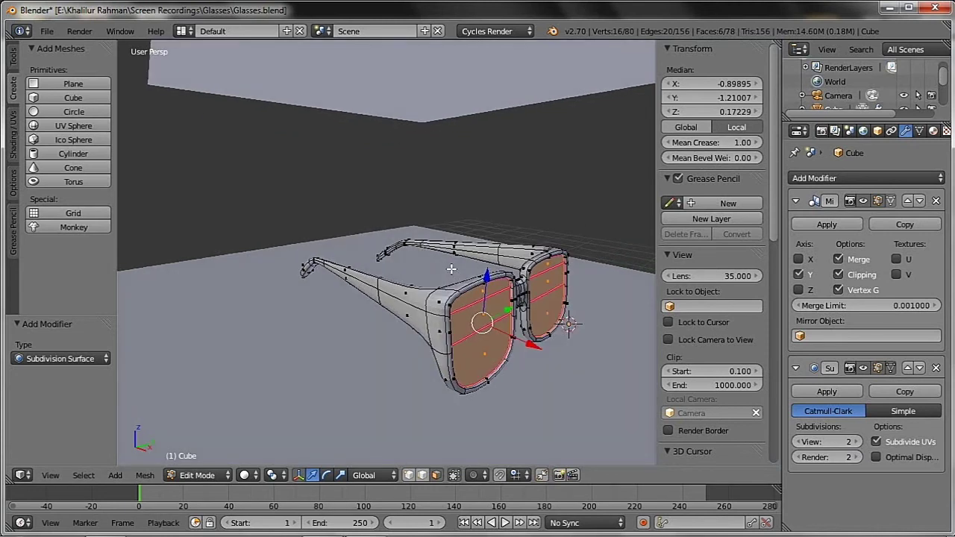
pyautogui.click(246, 475)
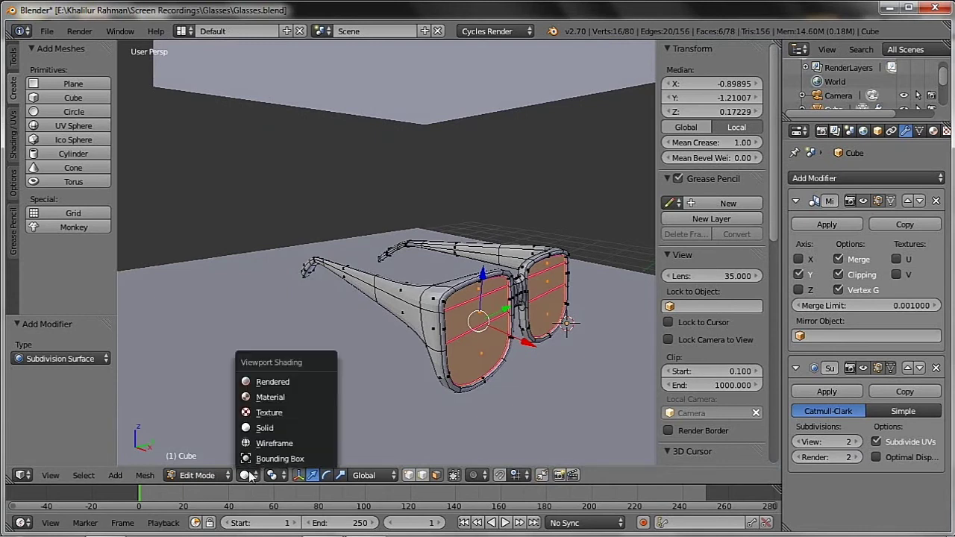
# Step: Switch to a rendered preview and set the World background colour to pure black
pyautogui.click(288, 381)
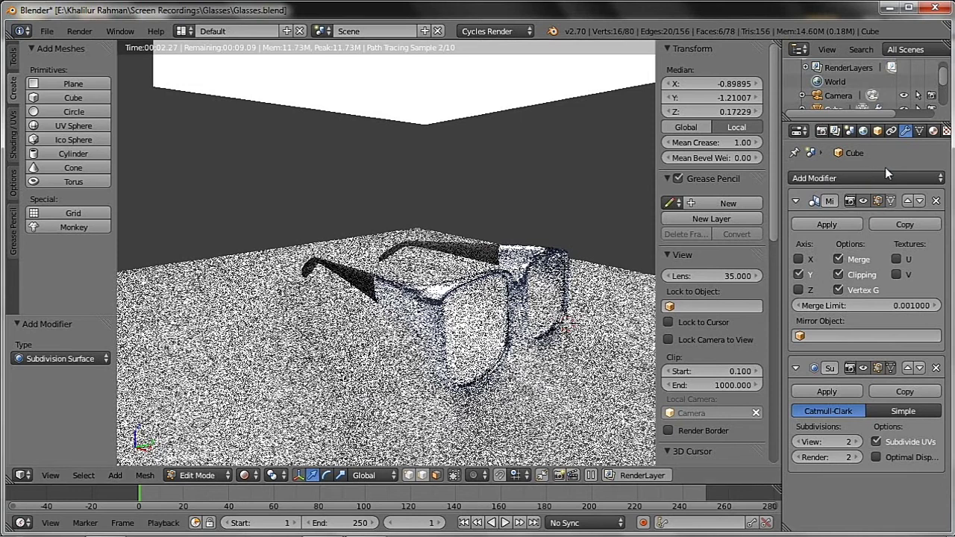
pyautogui.click(865, 131)
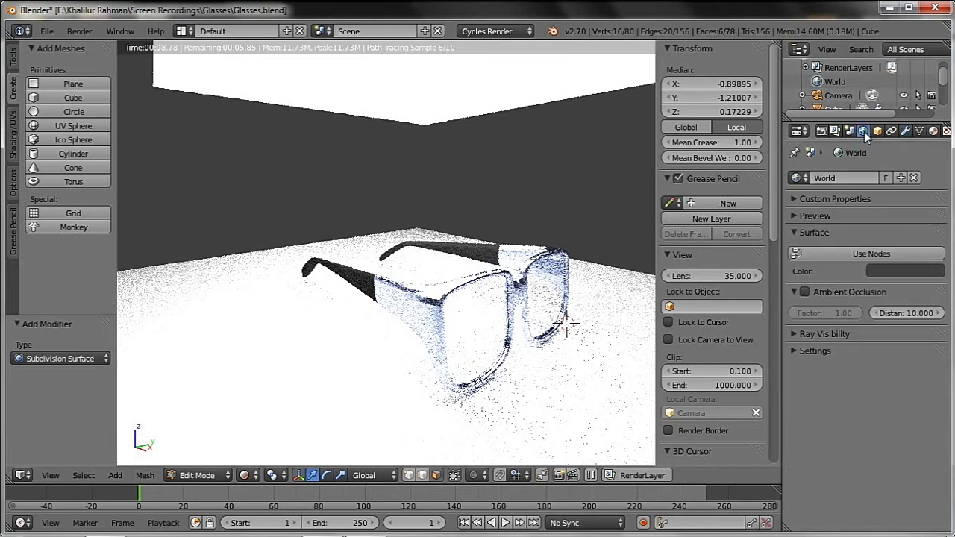
pyautogui.click(914, 268)
pyautogui.moveTo(931, 161); pyautogui.dragTo(931, 185)
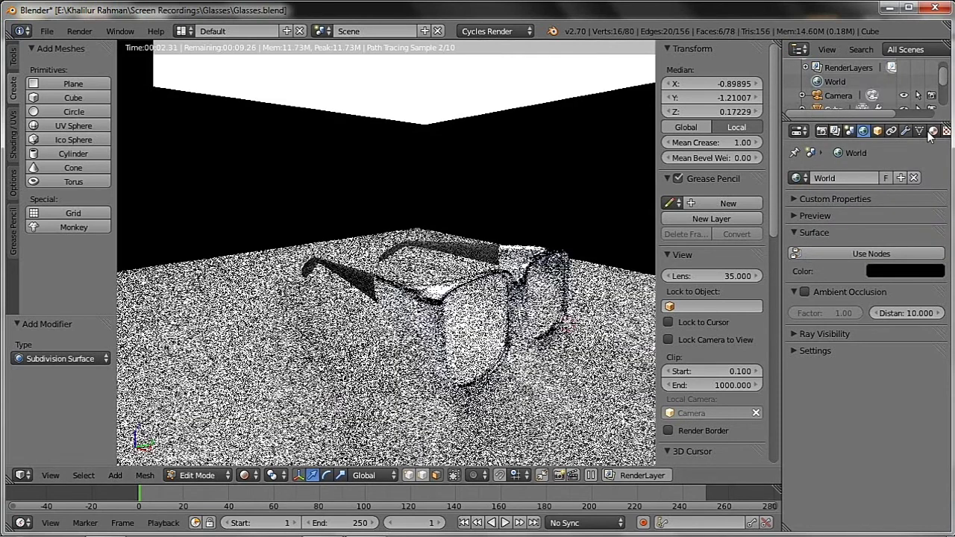
pyautogui.click(934, 131)
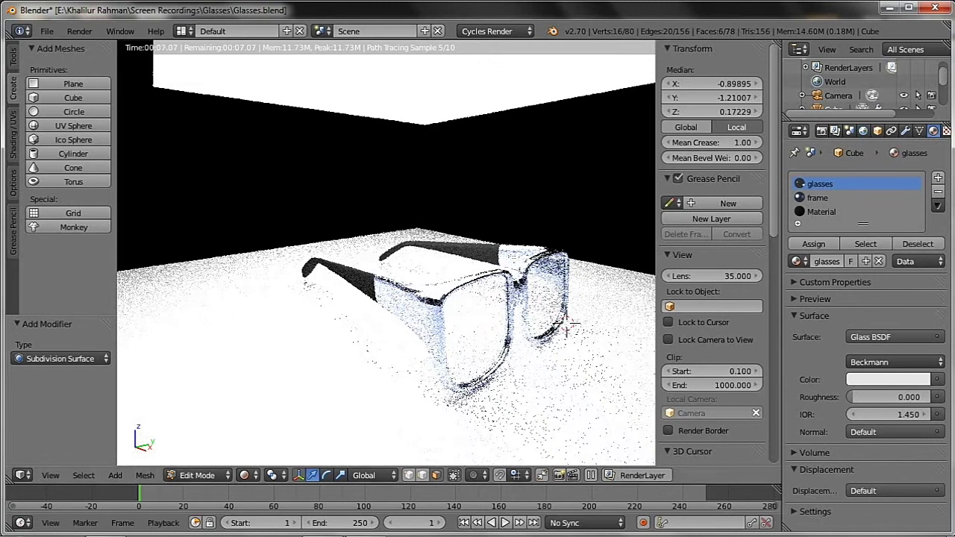
pyautogui.click(206, 473)
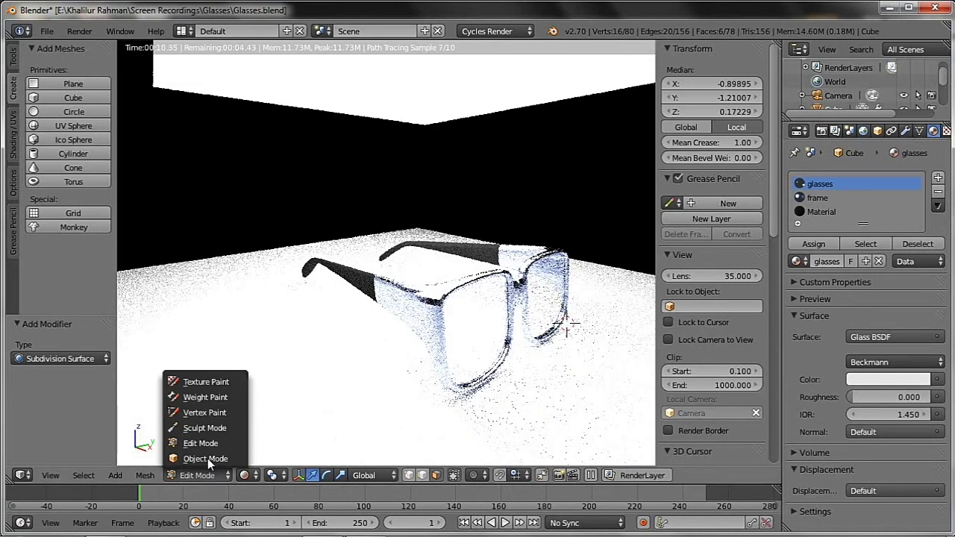
# Step: In Object Mode, select the glasses and set the frame material's second Glossy colour to light blue
pyautogui.click(208, 458)
pyautogui.rightClick(547, 258)
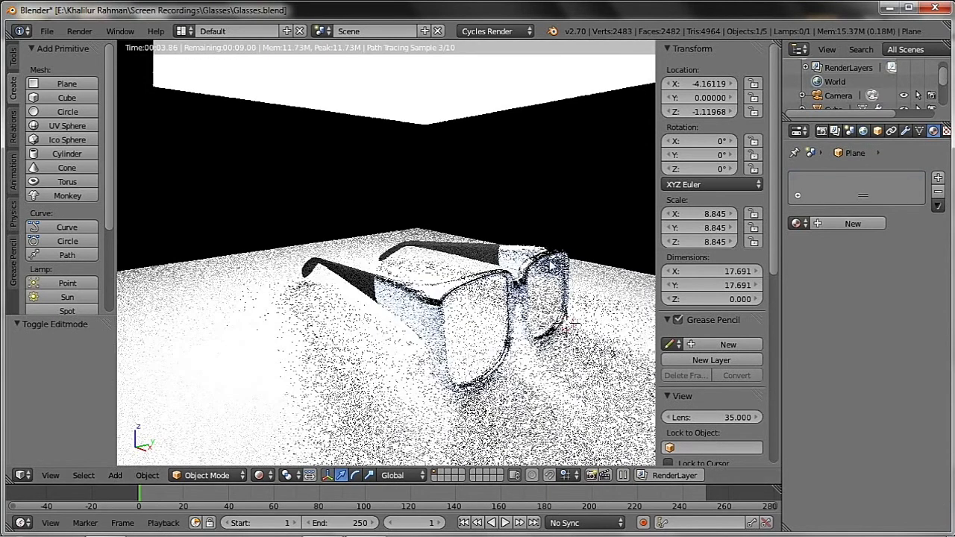
pyautogui.rightClick(565, 290)
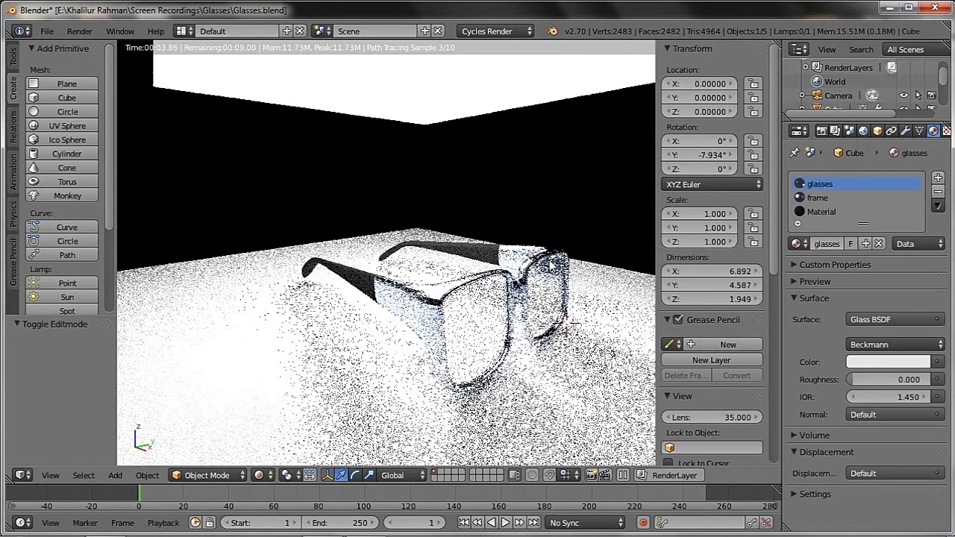
pyautogui.click(828, 198)
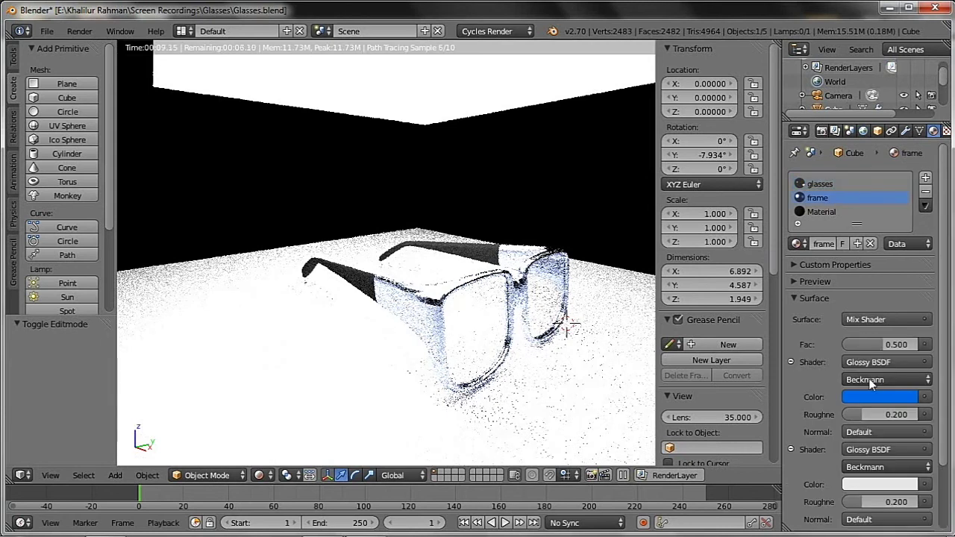
pyautogui.scroll(-1, 892, 414)
pyautogui.scroll(-1, 880, 429)
pyautogui.click(877, 429)
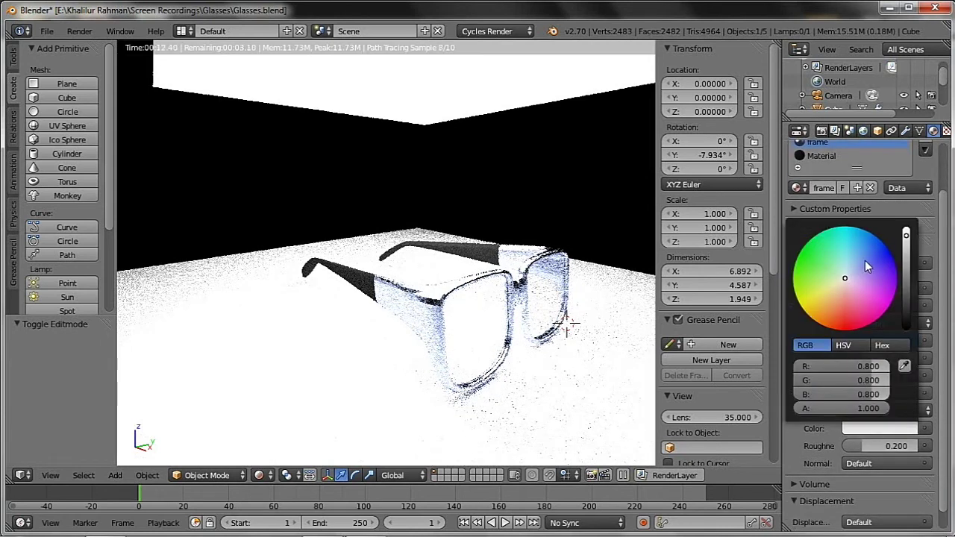
pyautogui.click(868, 251)
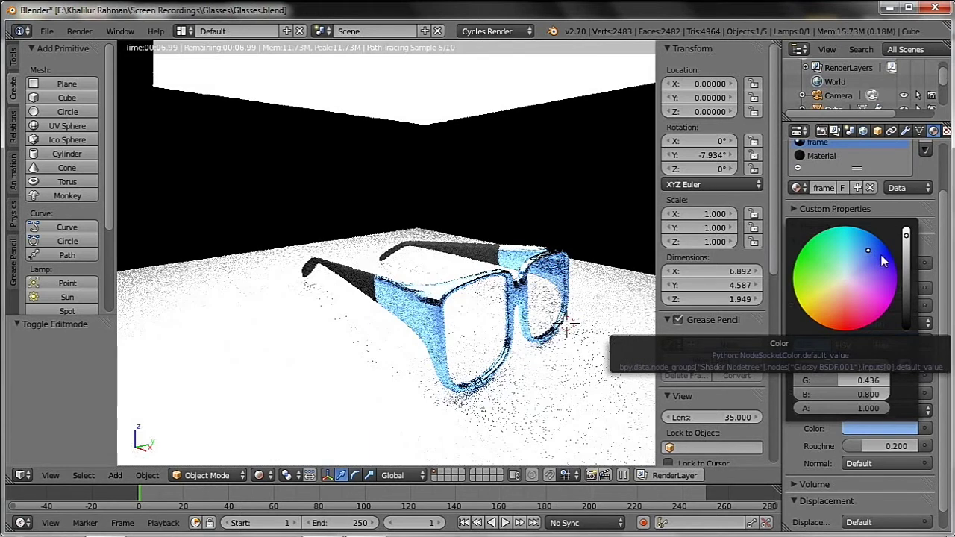
# Step: Darken the lens material's Glass BSDF colour to grey (RGB 0.267)
pyautogui.scroll(2, 837, 150)
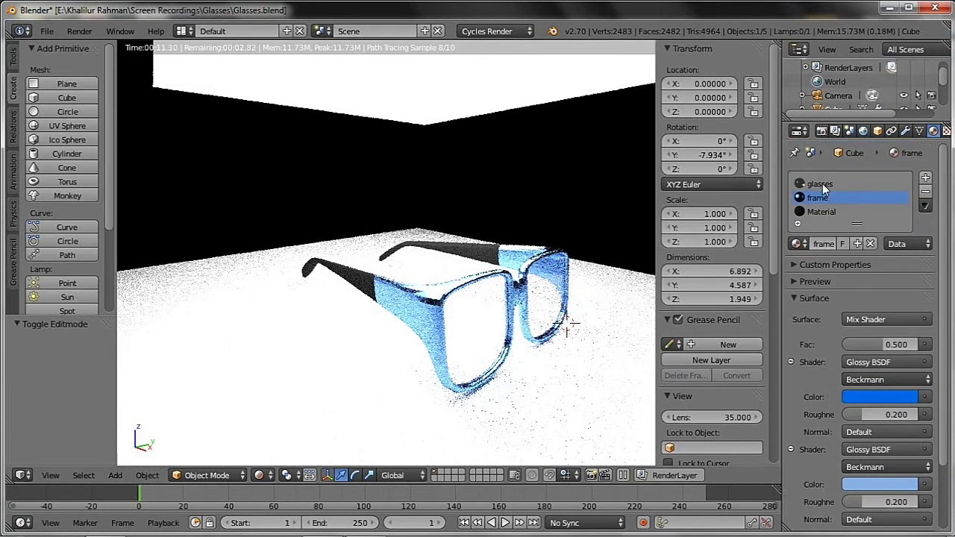
pyautogui.click(821, 184)
pyautogui.click(899, 364)
pyautogui.click(919, 194)
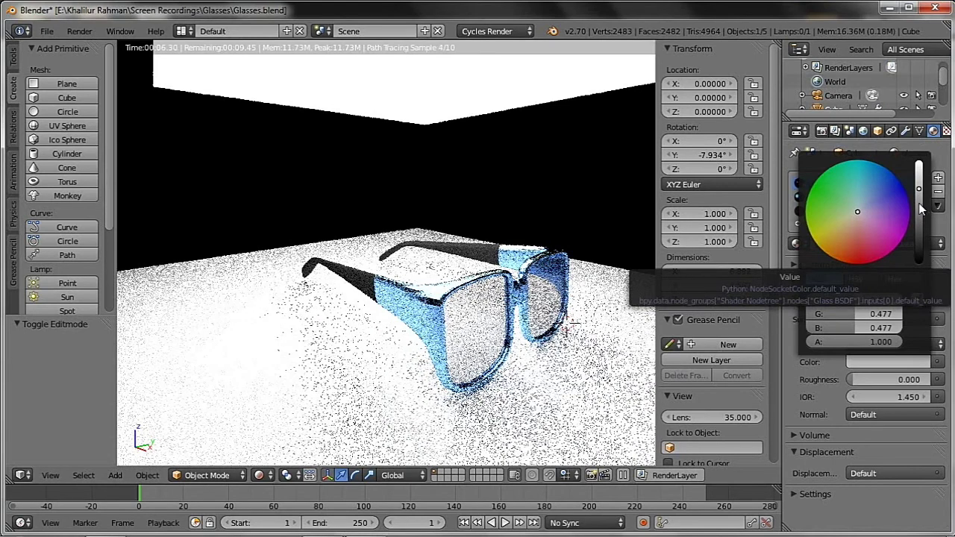
pyautogui.click(919, 212)
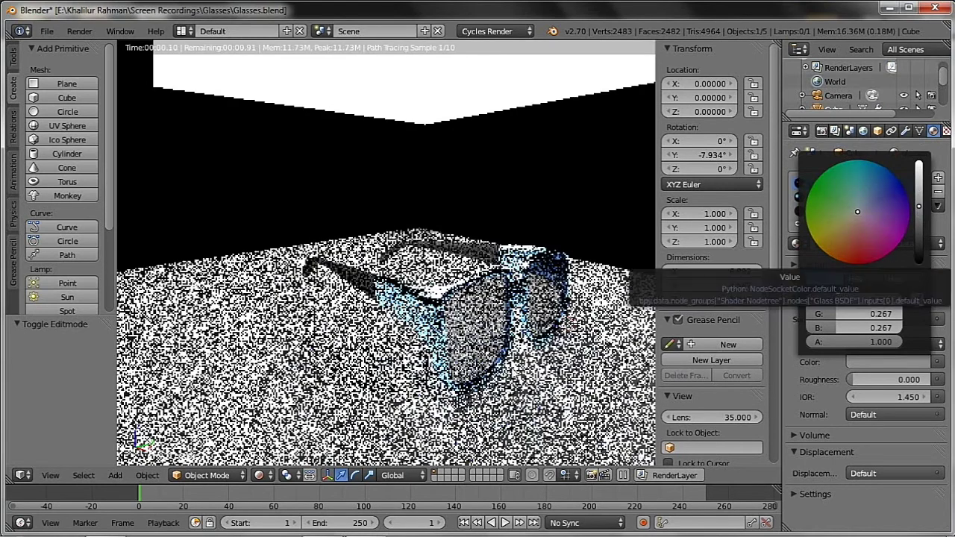
pyautogui.rightClick(558, 396)
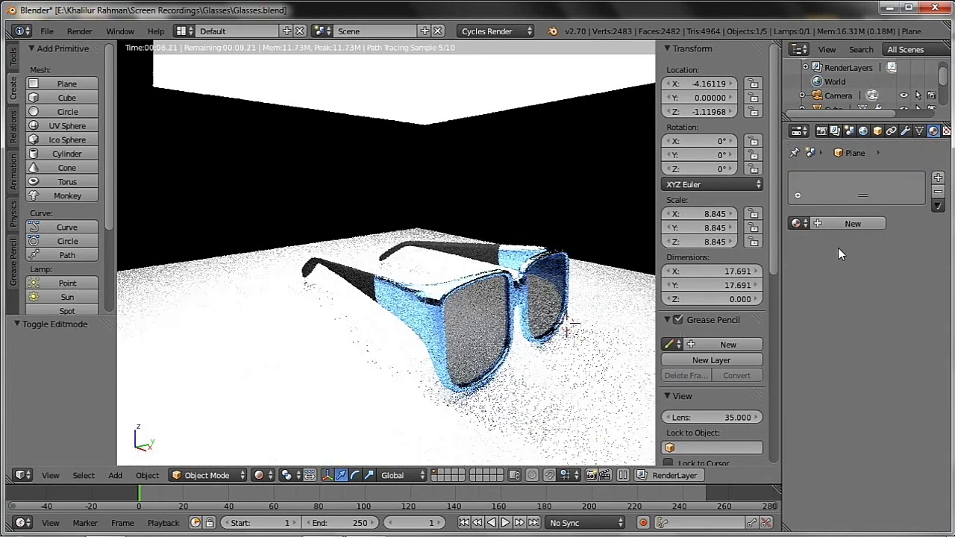
# Step: Give the floor a new lavender-blue Material.002 (0.363, 0.351, 0.800), then switch to solid shading
pyautogui.click(849, 224)
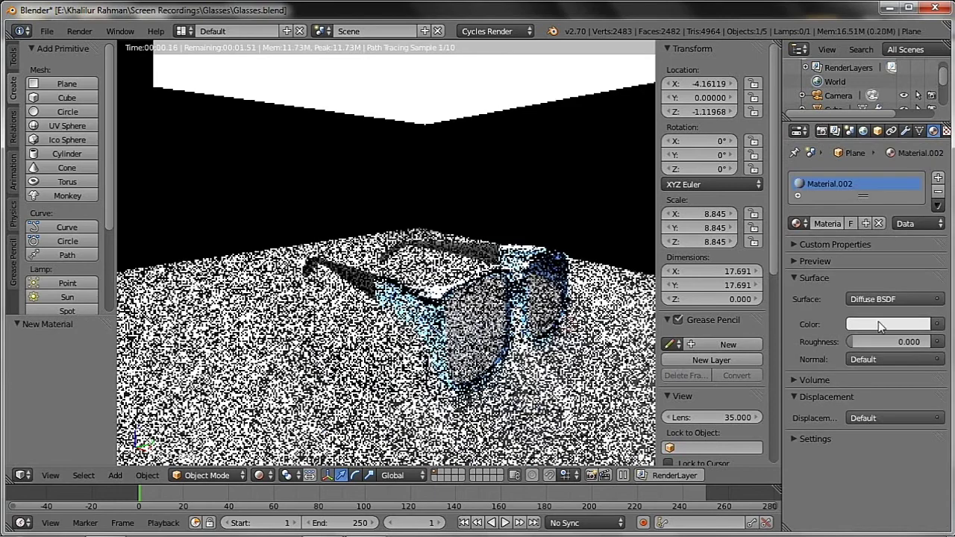
pyautogui.click(882, 325)
pyautogui.click(883, 161)
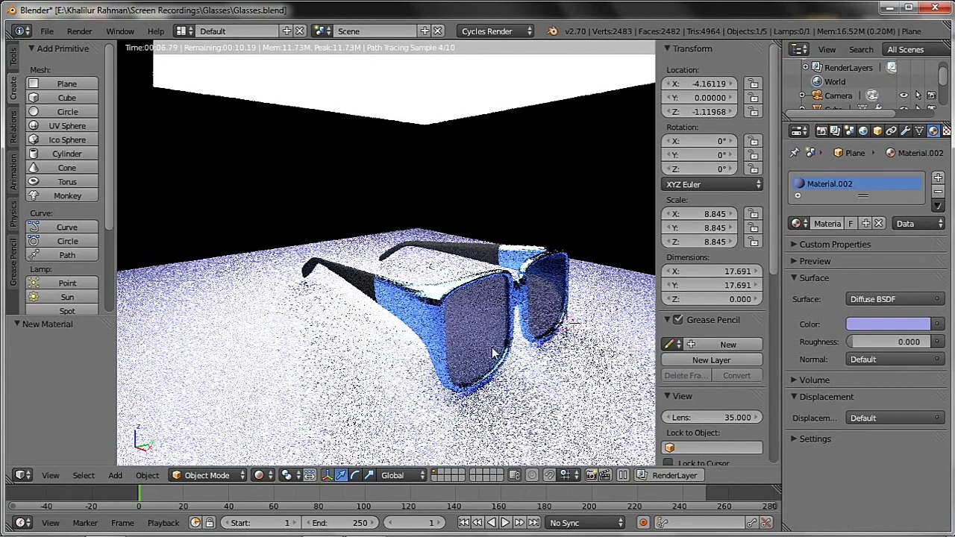
pyautogui.click(261, 476)
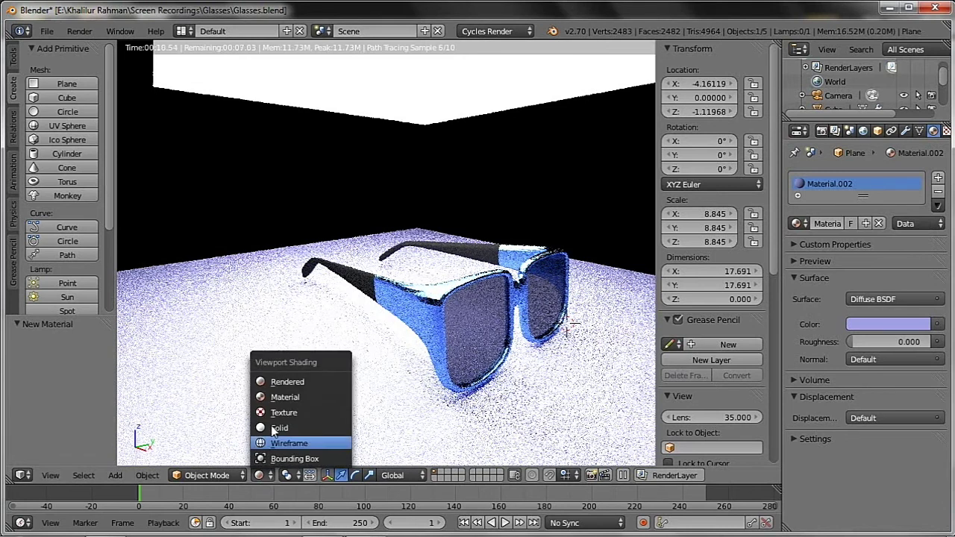
pyautogui.click(274, 428)
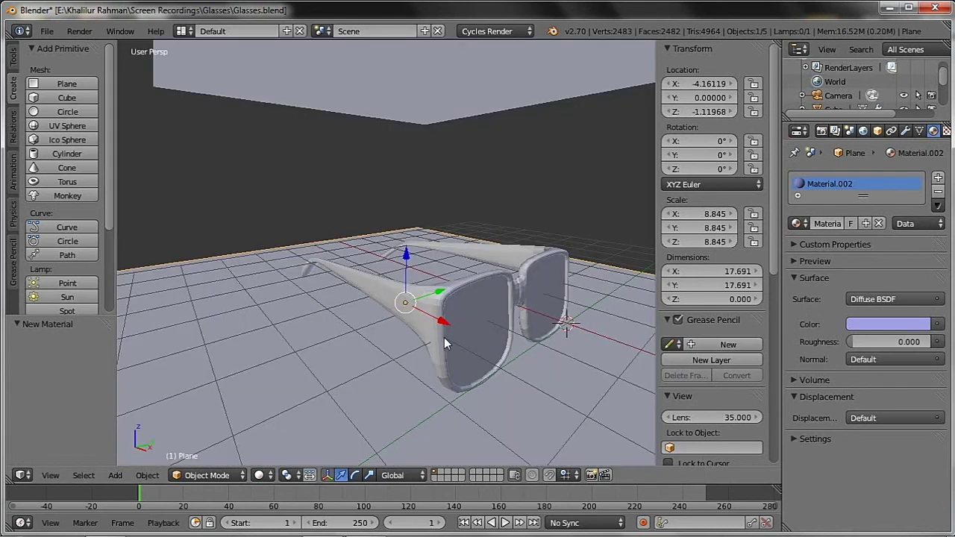
# Step: Using Lock Camera to View, move the scene camera to frame the glasses closely from the front-left
pyautogui.press('KP_0')
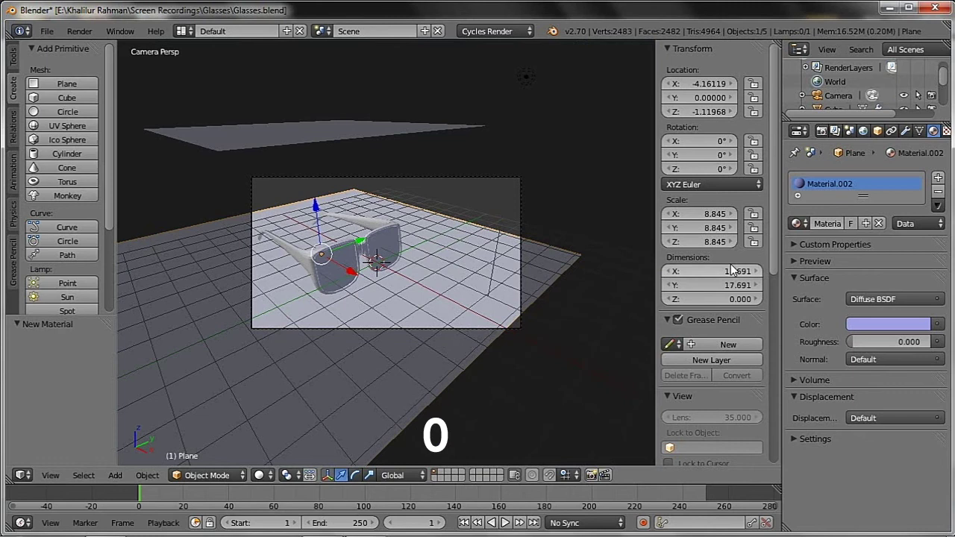
pyautogui.scroll(-2, 728, 275)
pyautogui.scroll(-1, 723, 280)
pyautogui.scroll(-2, 721, 292)
pyautogui.scroll(-2, 694, 299)
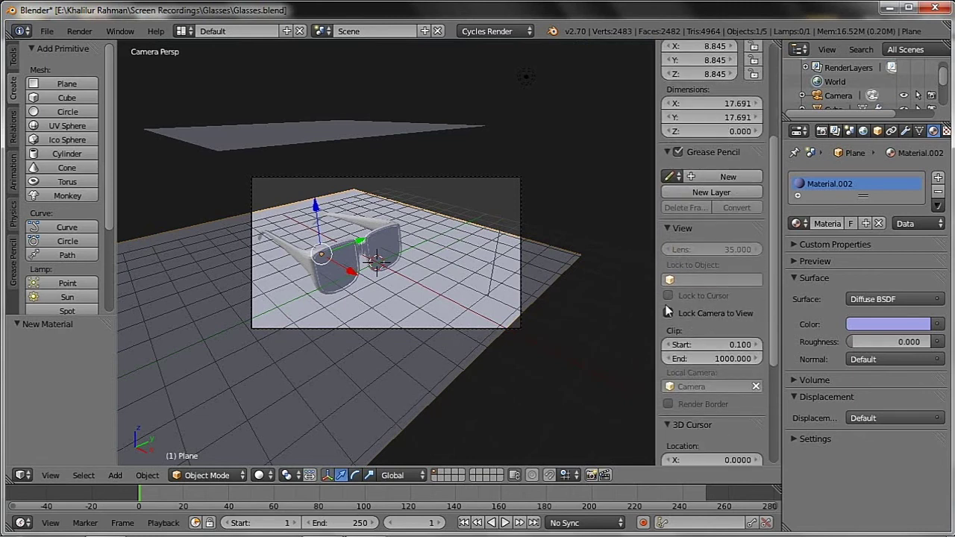
pyautogui.click(669, 313)
pyautogui.scroll(3, 323, 257)
pyautogui.moveTo(352, 260)
pyautogui.mouseDown(button='middle')
pyautogui.moveTo(407, 232)
pyautogui.moveTo(414, 241)
pyautogui.moveTo(453, 232)
pyautogui.moveTo(426, 231)
pyautogui.moveTo(444, 229)
pyautogui.mouseUp(button='middle')
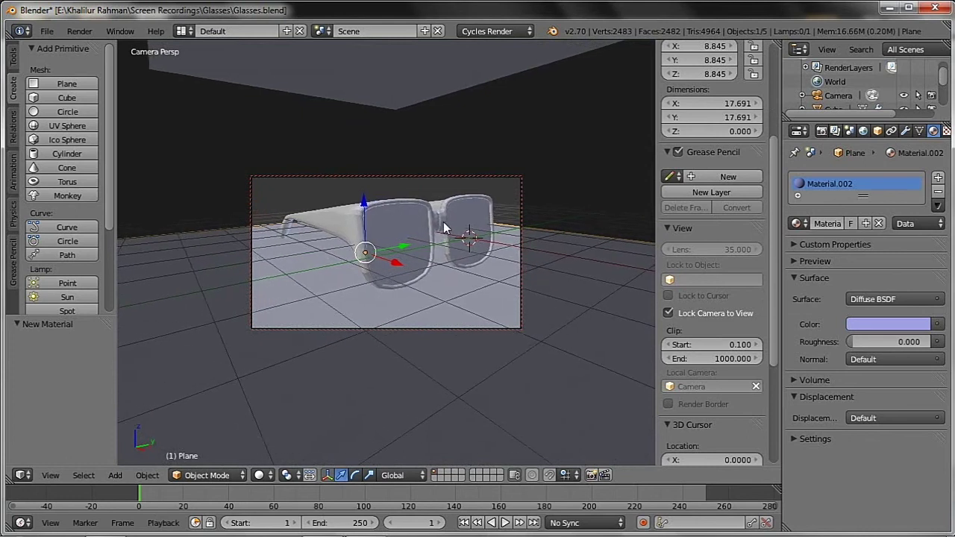
pyautogui.click(669, 313)
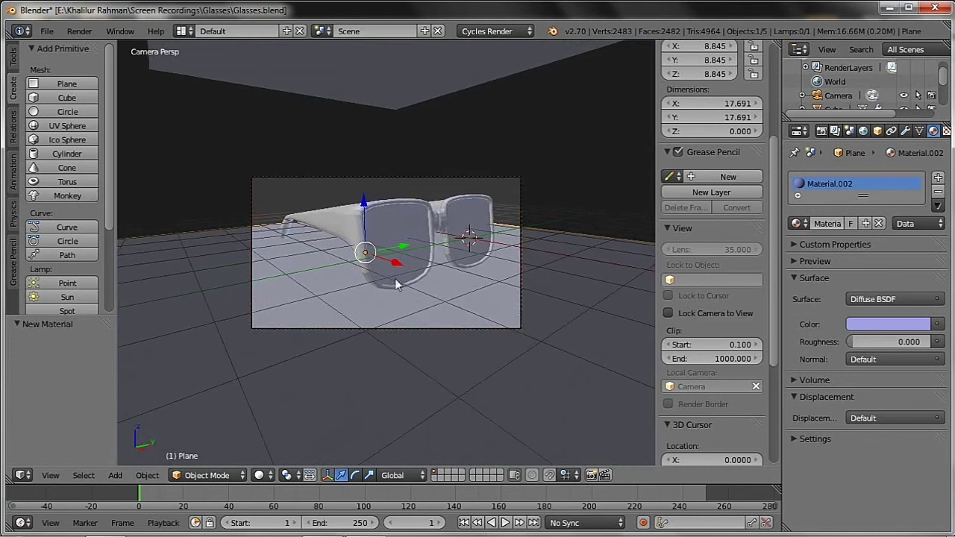
pyautogui.press('Home')
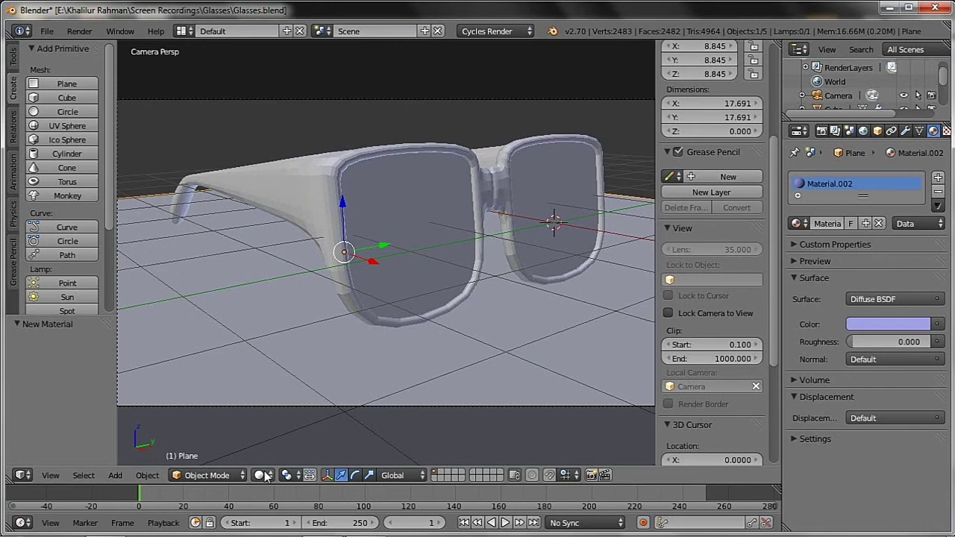
# Step: Switch the camera view to Rendered shading to see the Cycles render of the sunglasses
pyautogui.click(260, 476)
pyautogui.click(294, 382)
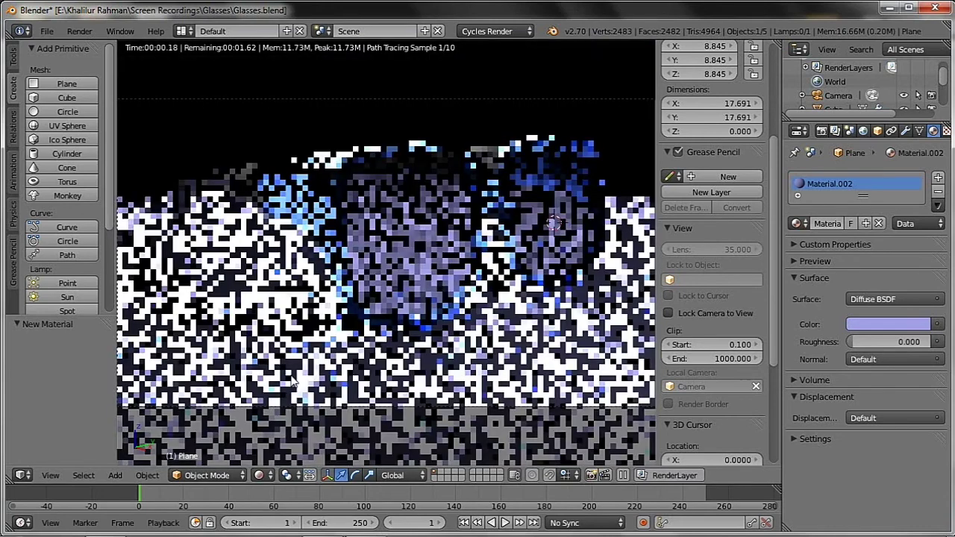